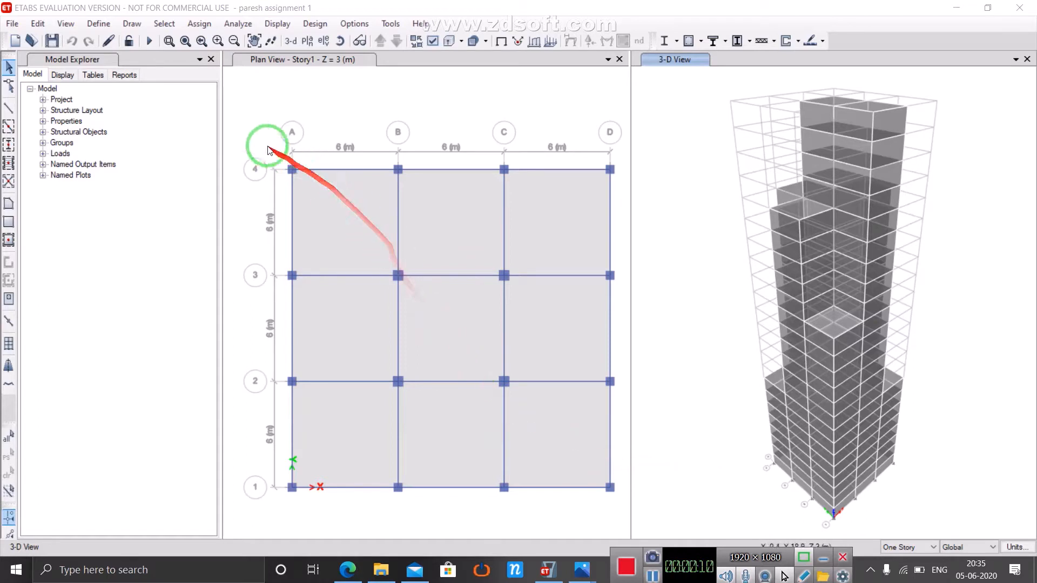
# Step: Add a load pattern named seismic with type Seismic, self-weight multiplier 0 and auto lateral load IS1893 2002
pyautogui.click(111, 27)
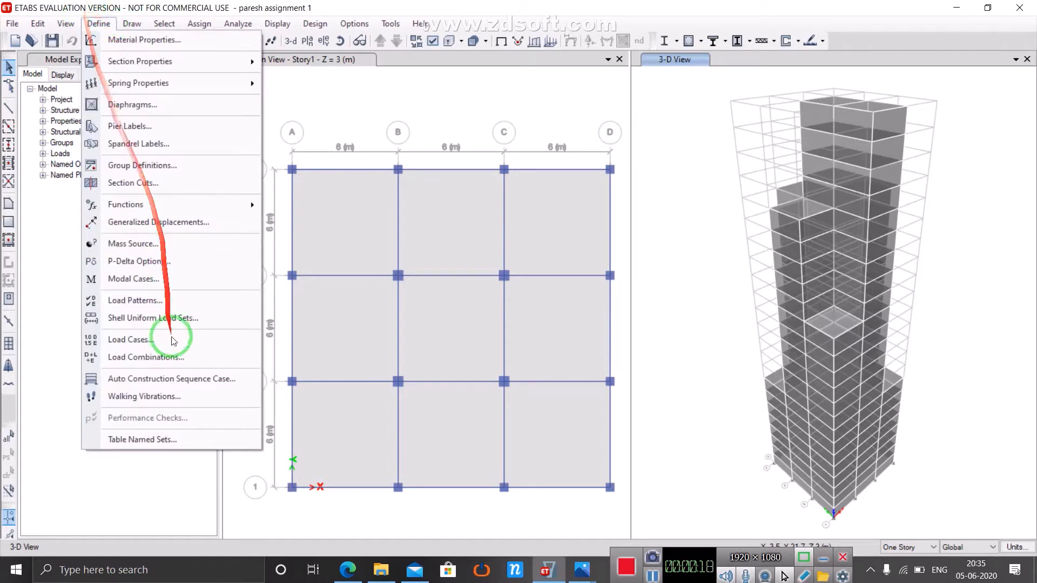
pyautogui.click(191, 300)
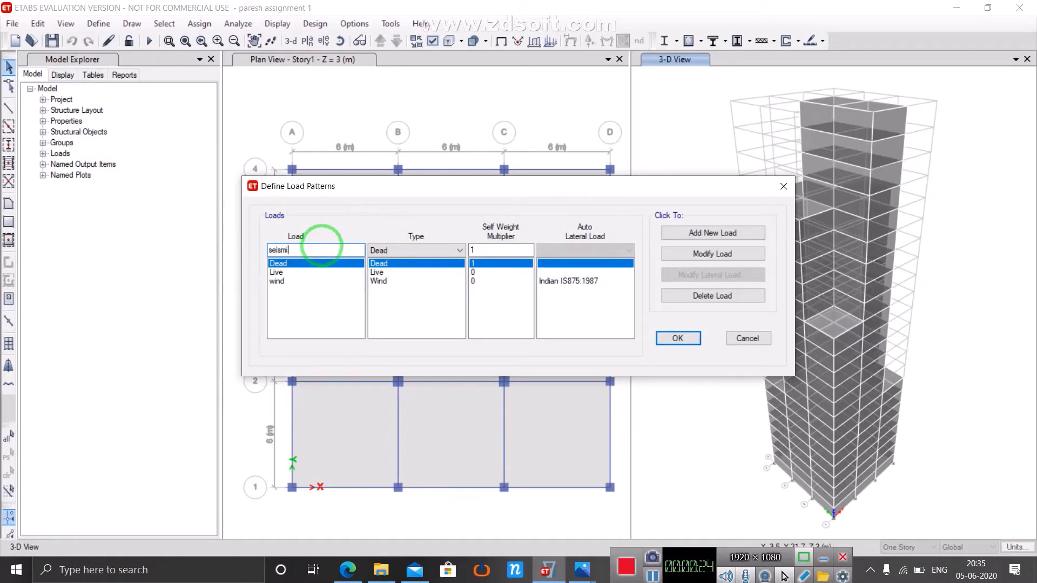
pyautogui.click(426, 251)
pyautogui.click(442, 316)
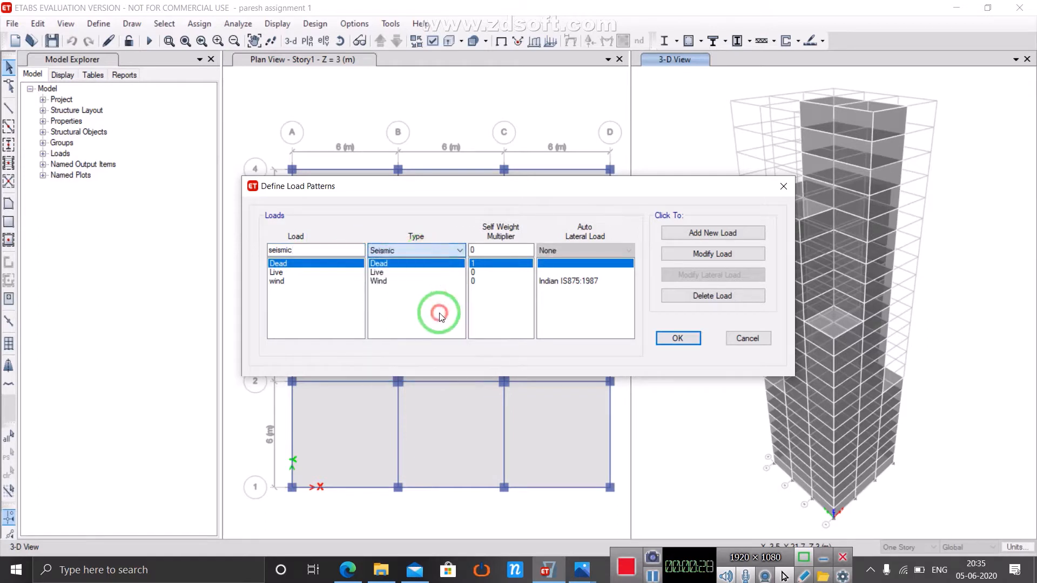
pyautogui.click(562, 249)
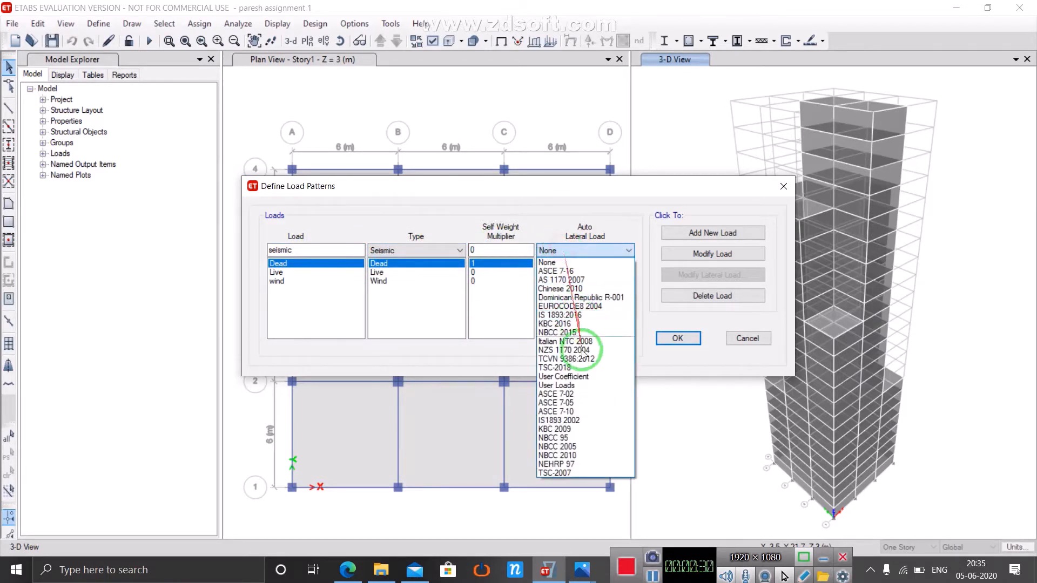
pyautogui.click(583, 420)
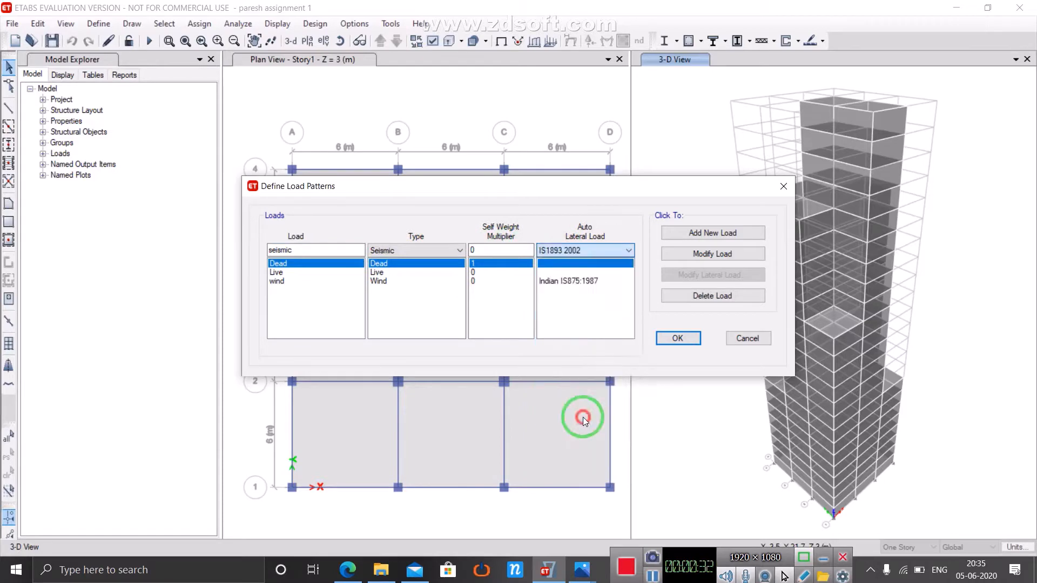
pyautogui.click(699, 238)
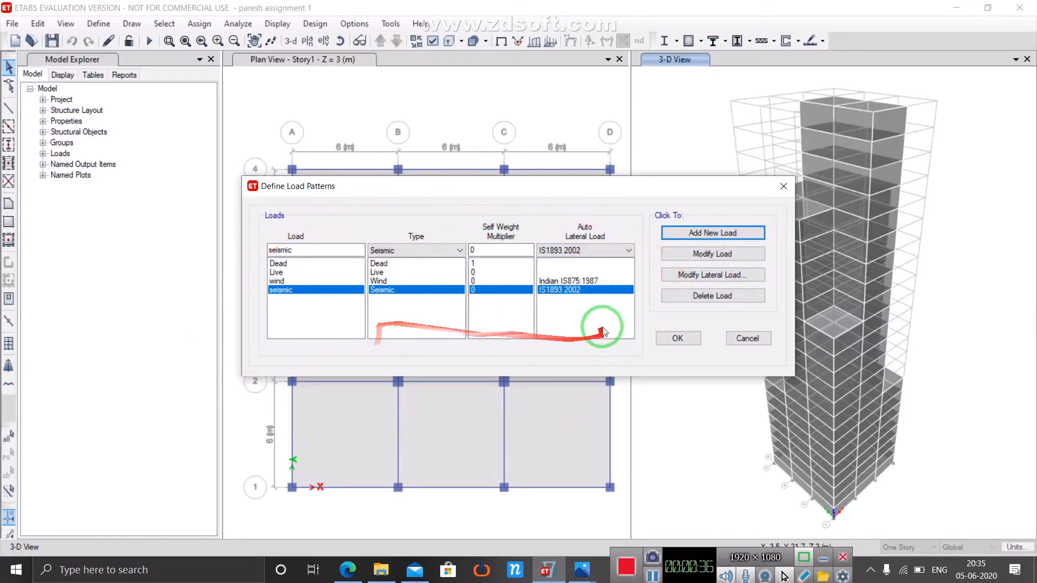
# Step: Modify the seismic pattern's lateral load to exclude all four X and Y eccentricity cases, keeping only X Dir and Y Dir
pyautogui.click(667, 278)
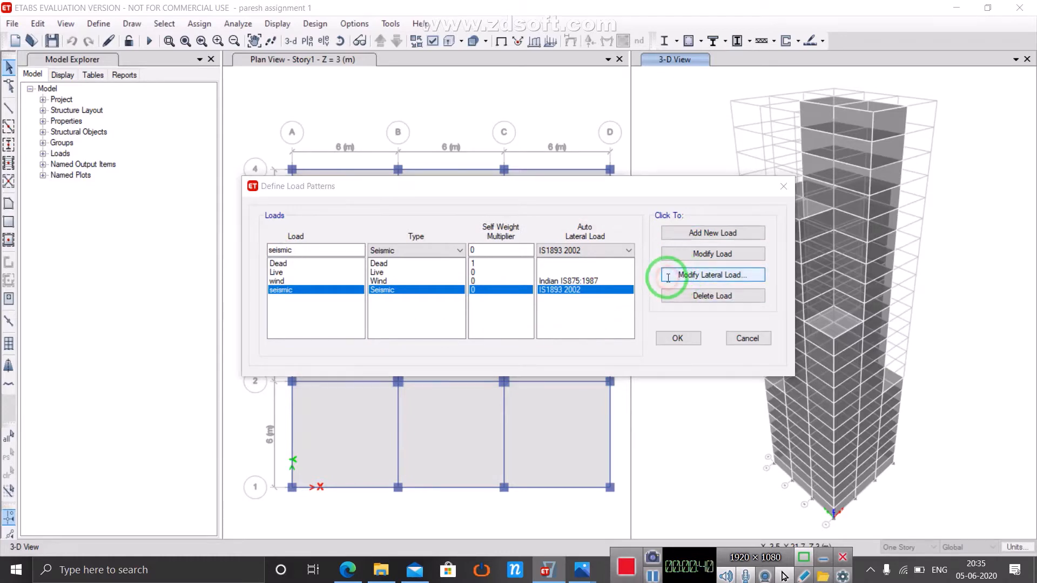
pyautogui.moveTo(656, 281); pyautogui.dragTo(546, 180)
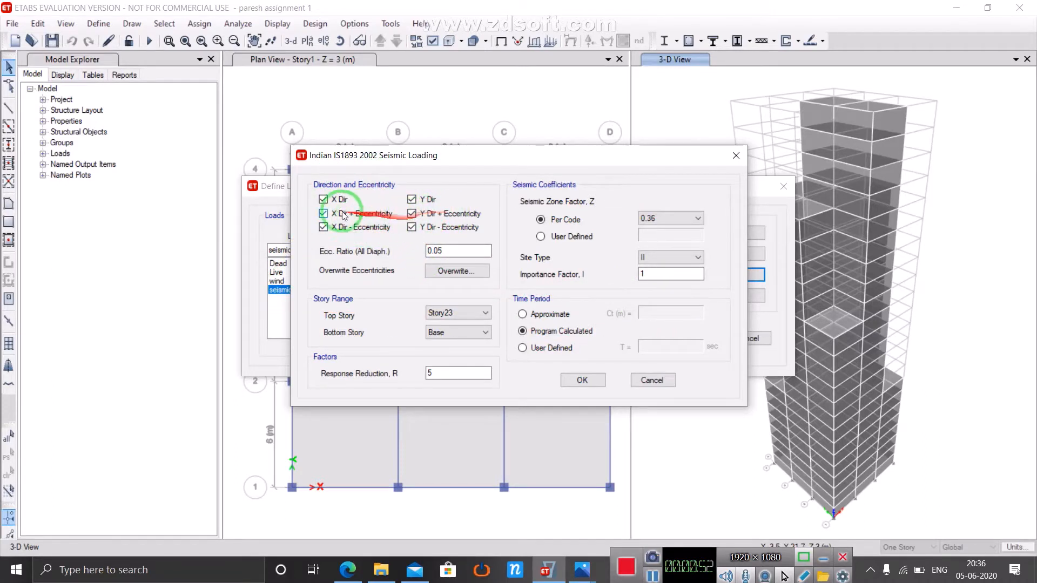
pyautogui.click(412, 214)
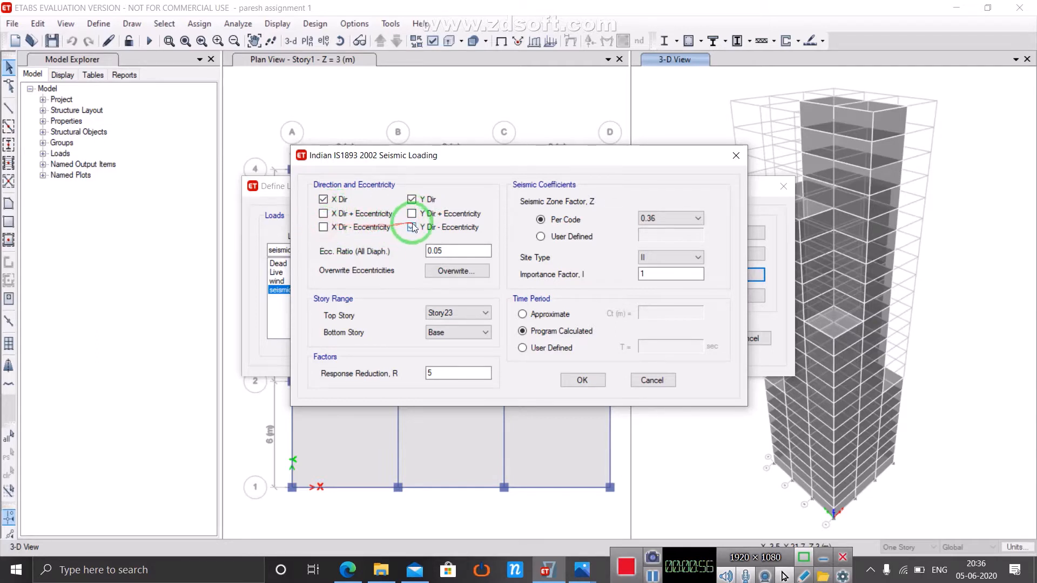
pyautogui.click(412, 227)
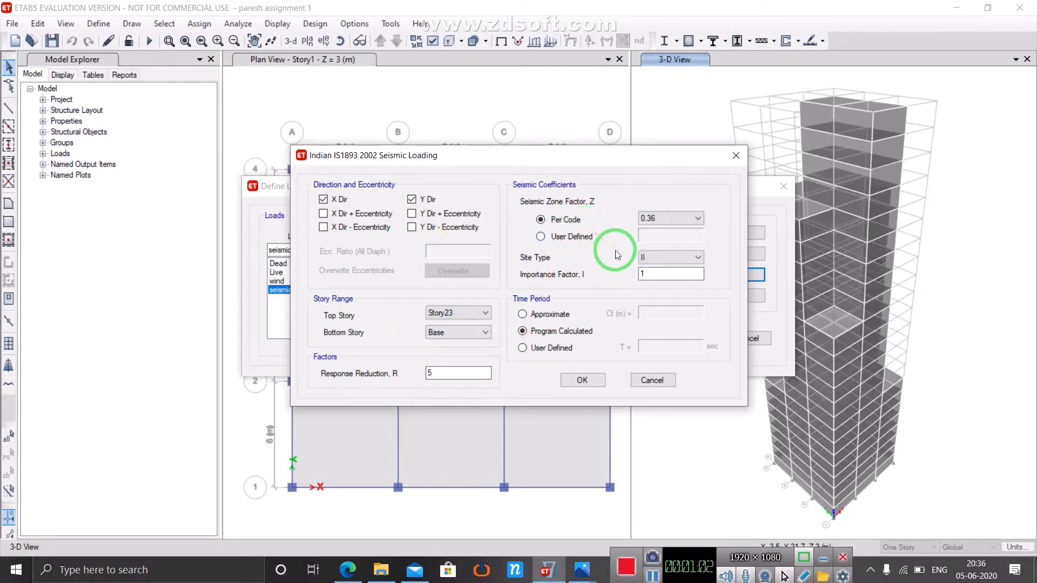
# Step: Switch to File Explorer, examine the seismic zones of India in map.png, and return to the ETABS seismic loading settings
pyautogui.click(590, 575)
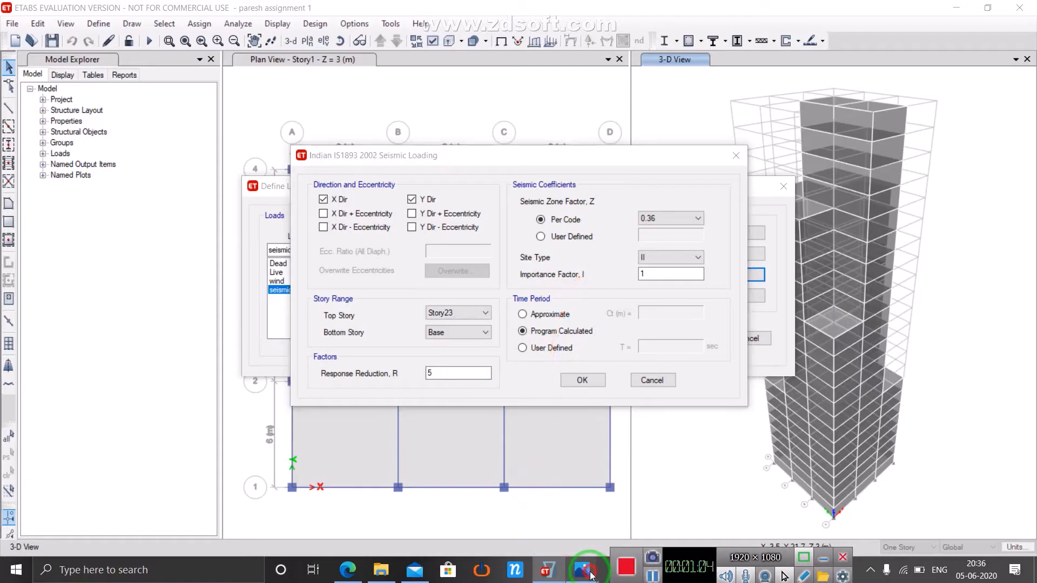
pyautogui.click(381, 571)
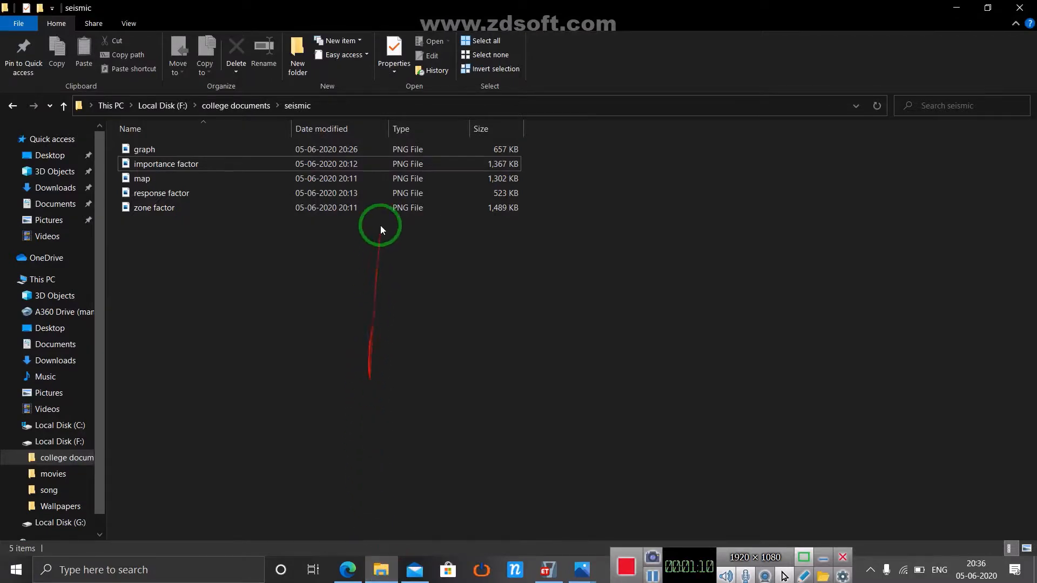
pyautogui.click(391, 181)
pyautogui.doubleClick(390, 181)
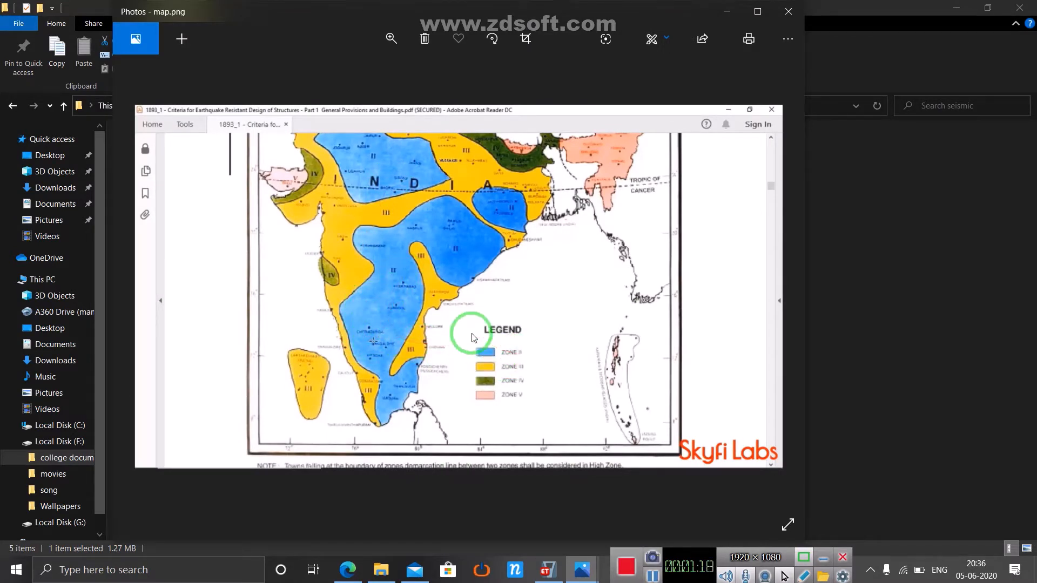
pyautogui.click(583, 573)
pyautogui.moveTo(582, 575); pyautogui.dragTo(545, 575)
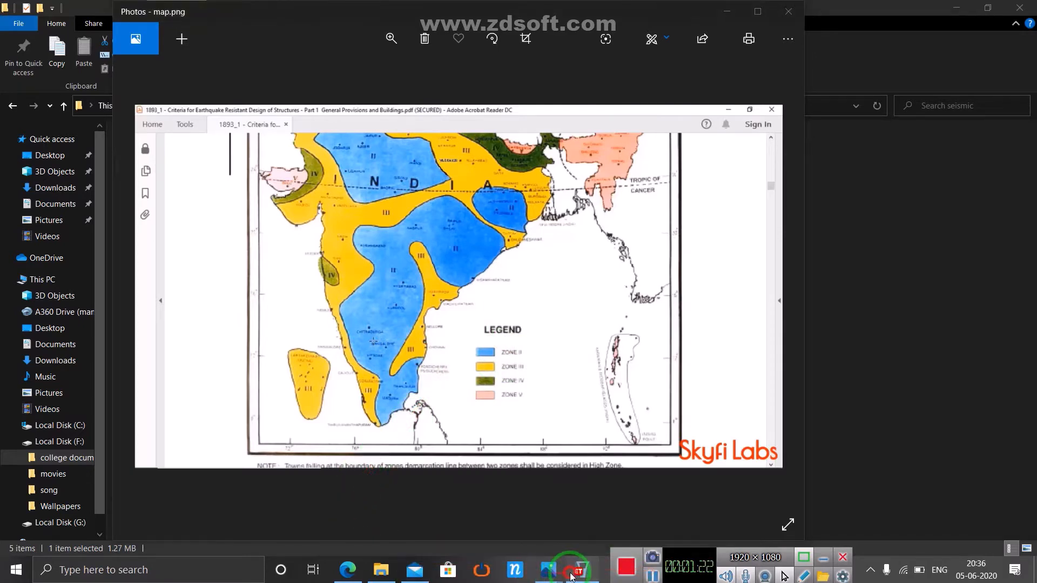
pyautogui.click(580, 571)
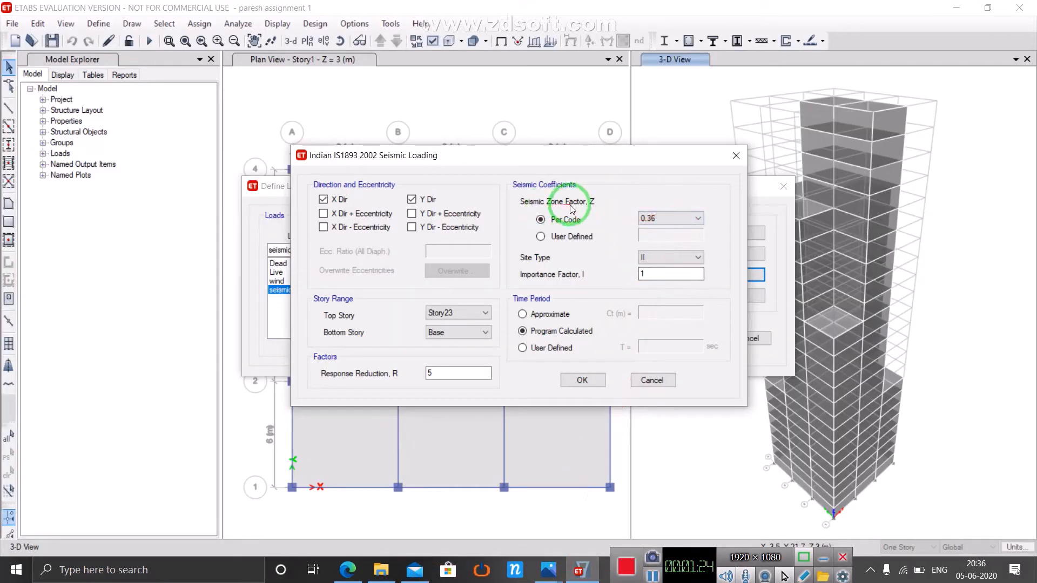
# Step: Consult the zone factor image in File Explorer, and set the per-code seismic zone factor Z to 0.1 in ETABS
pyautogui.click(381, 569)
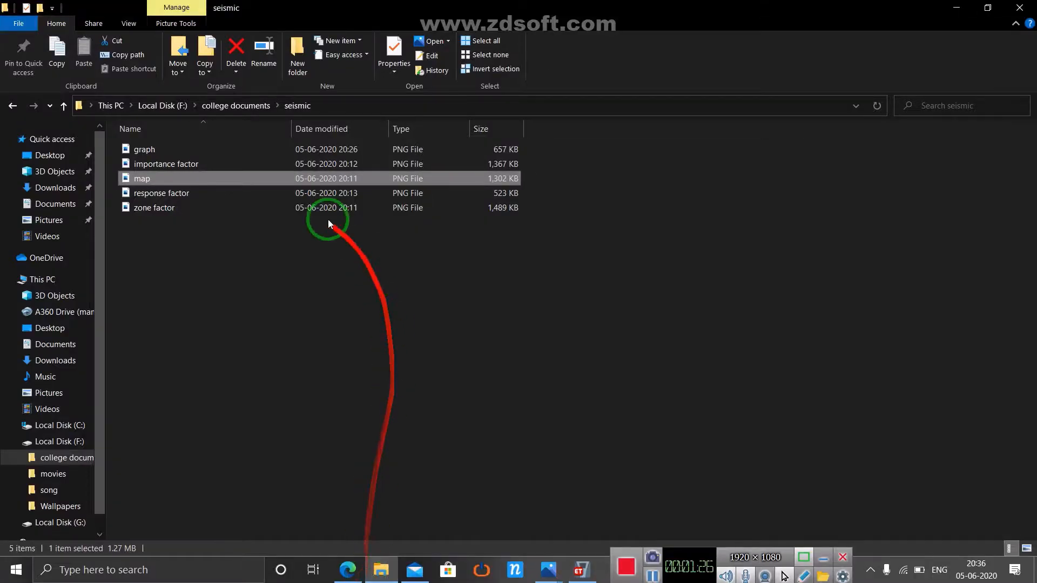
pyautogui.click(284, 208)
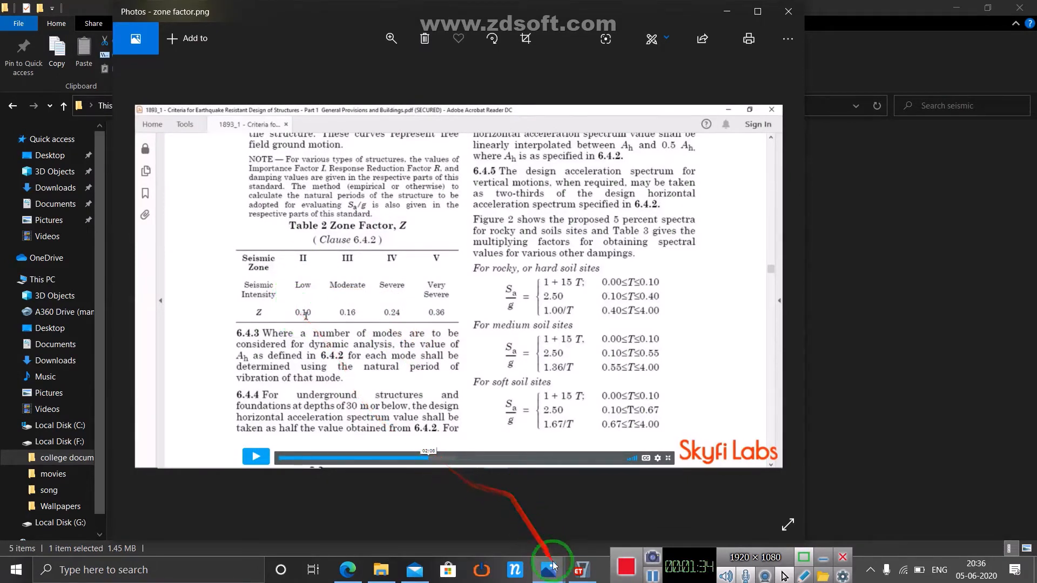
pyautogui.click(579, 571)
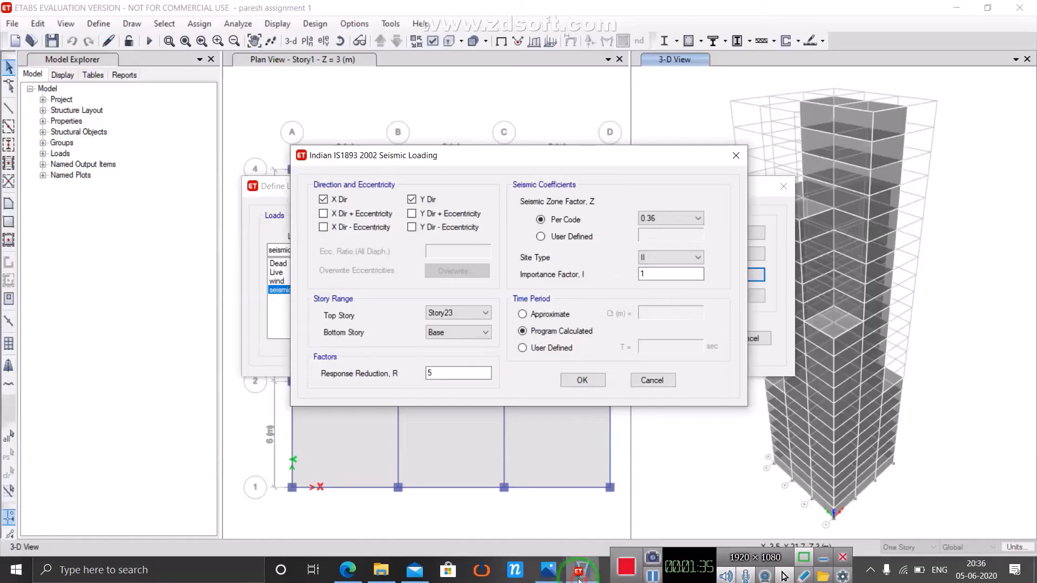
pyautogui.click(688, 217)
pyautogui.click(689, 231)
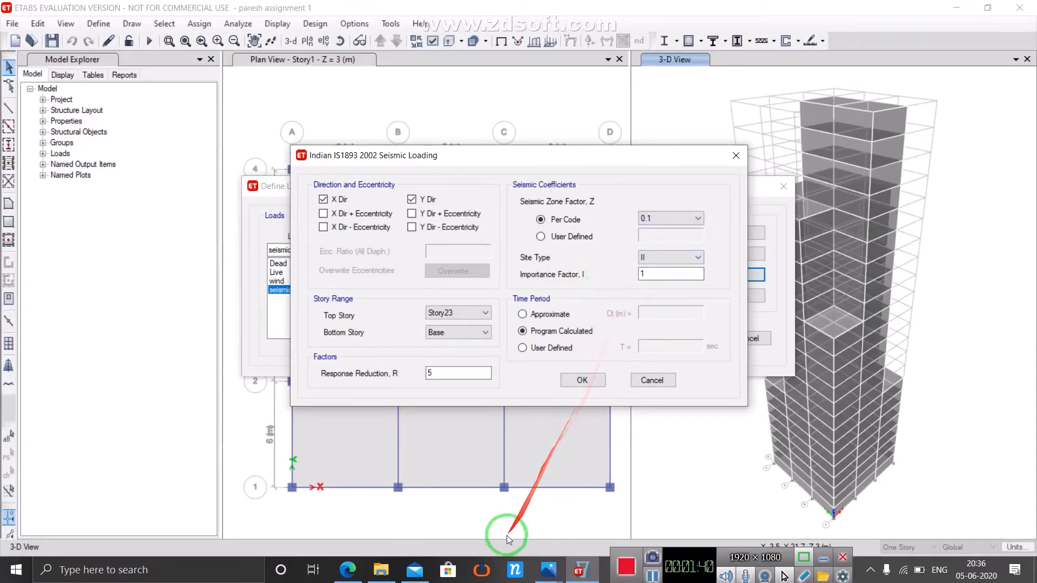
# Step: Consult the soil types in graph.png from File Explorer, and choose site type II in the ETABS seismic loading settings
pyautogui.click(395, 567)
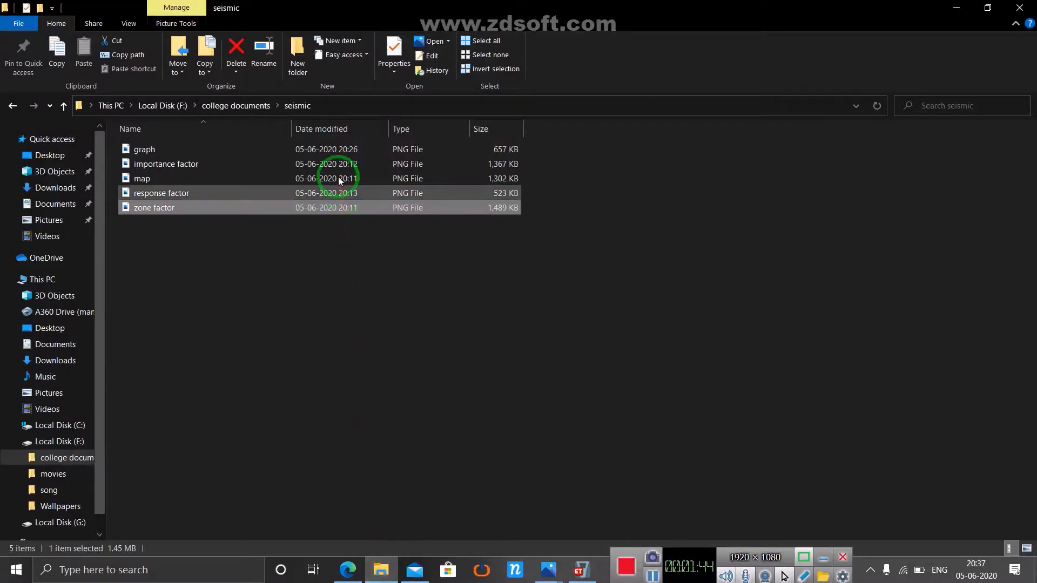
pyautogui.doubleClick(331, 149)
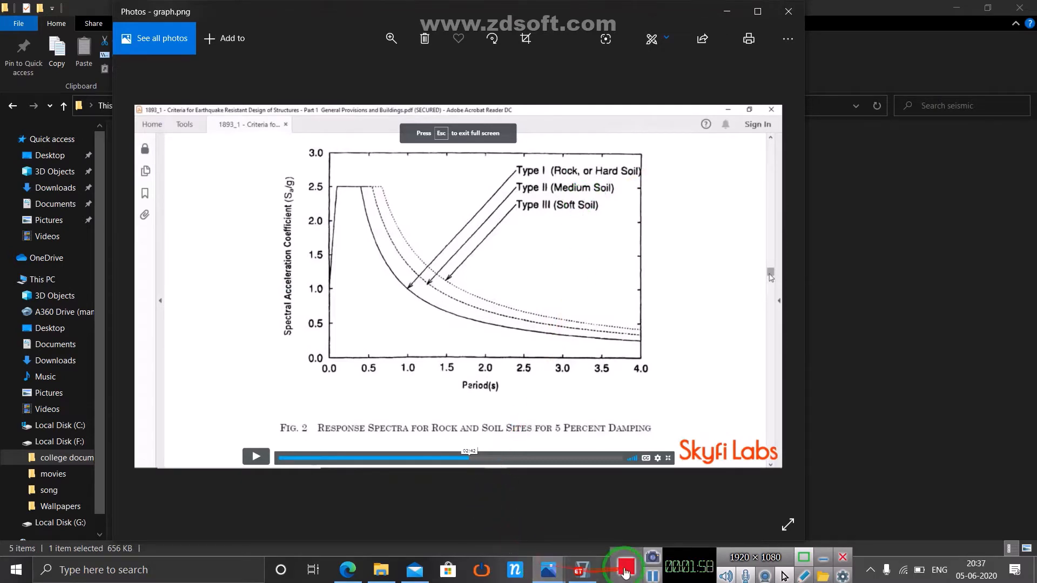
pyautogui.click(593, 571)
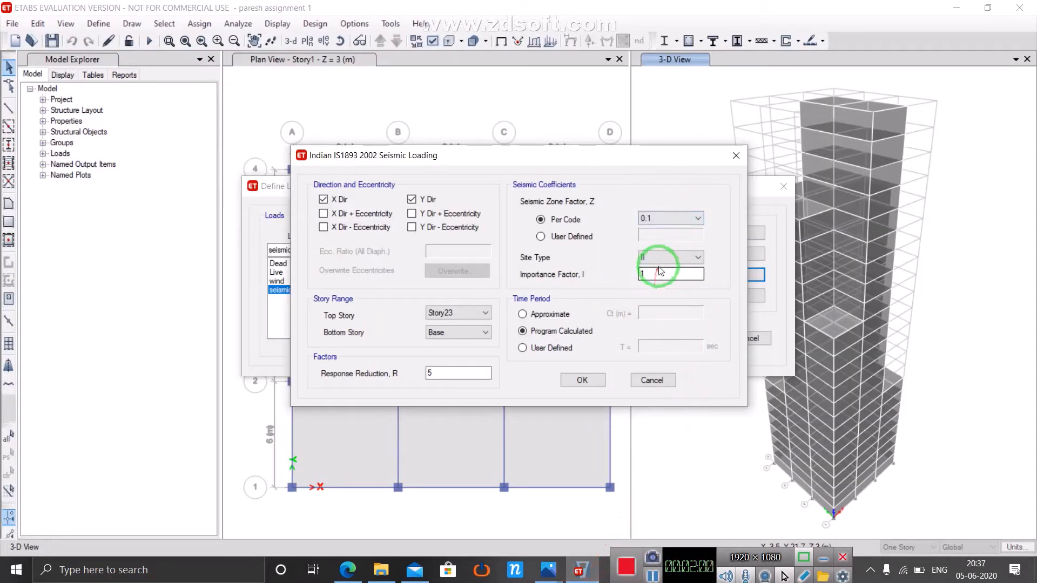
pyautogui.click(665, 259)
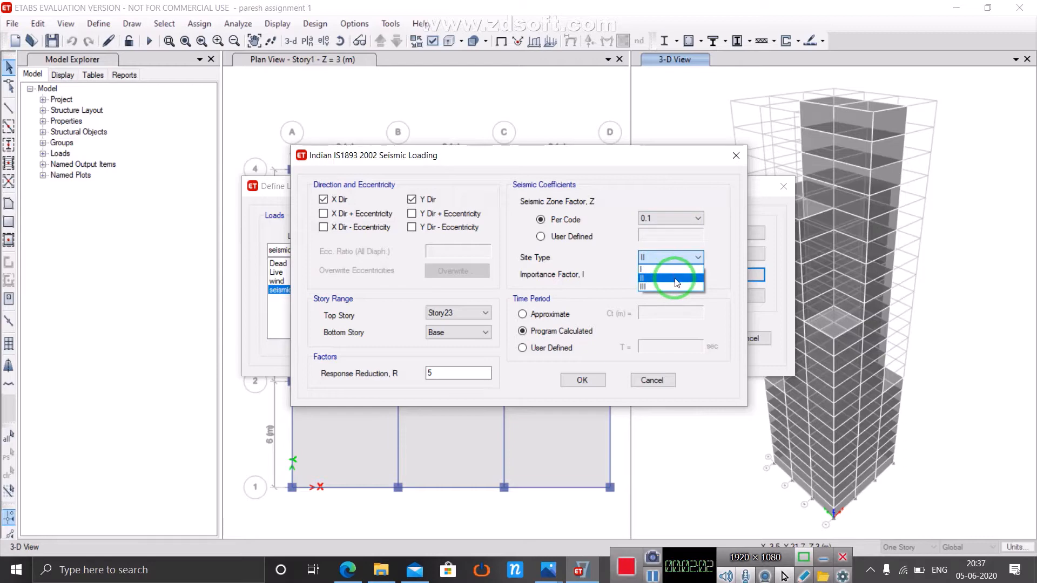
pyautogui.click(677, 282)
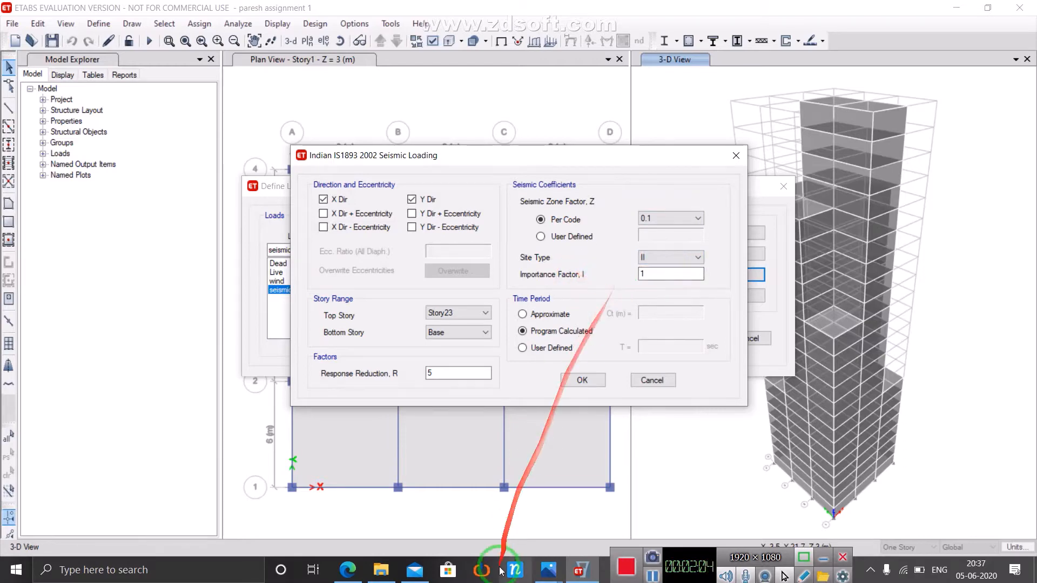
# Step: Open the importance factor image from File Explorer, read Table 6 for building types, and return to ETABS
pyautogui.click(385, 571)
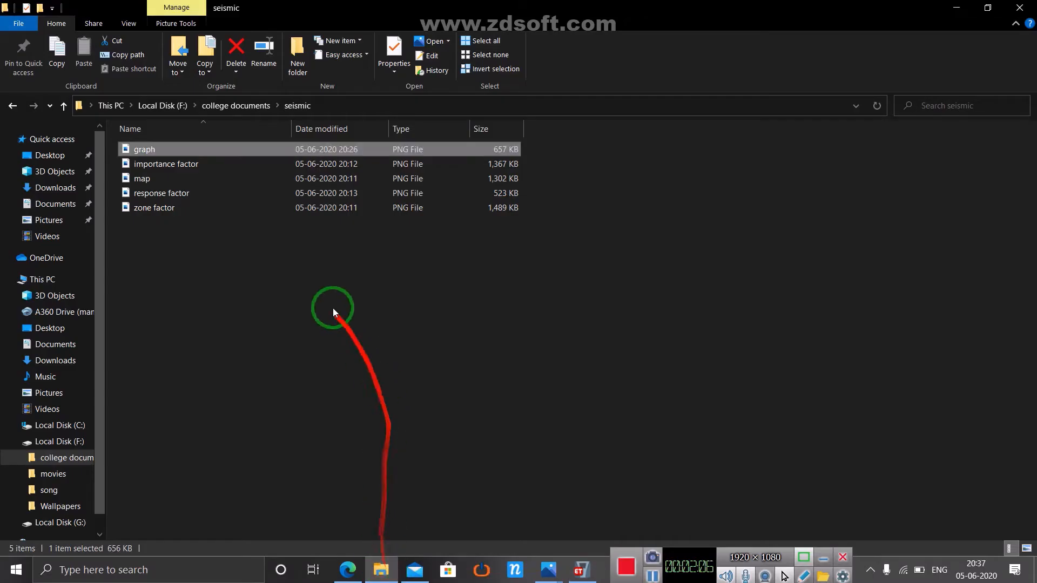
pyautogui.click(306, 162)
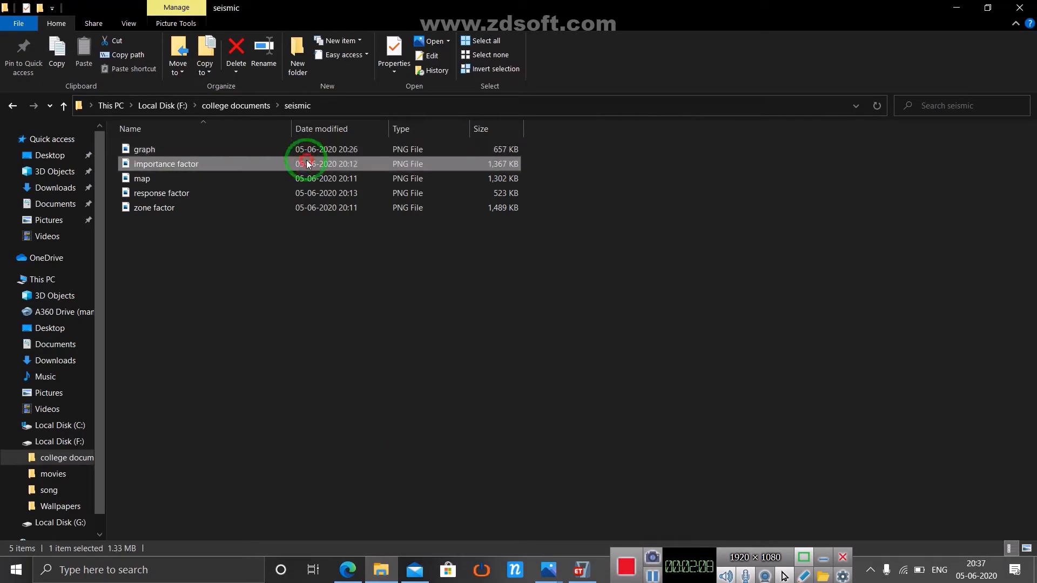
pyautogui.doubleClick(306, 164)
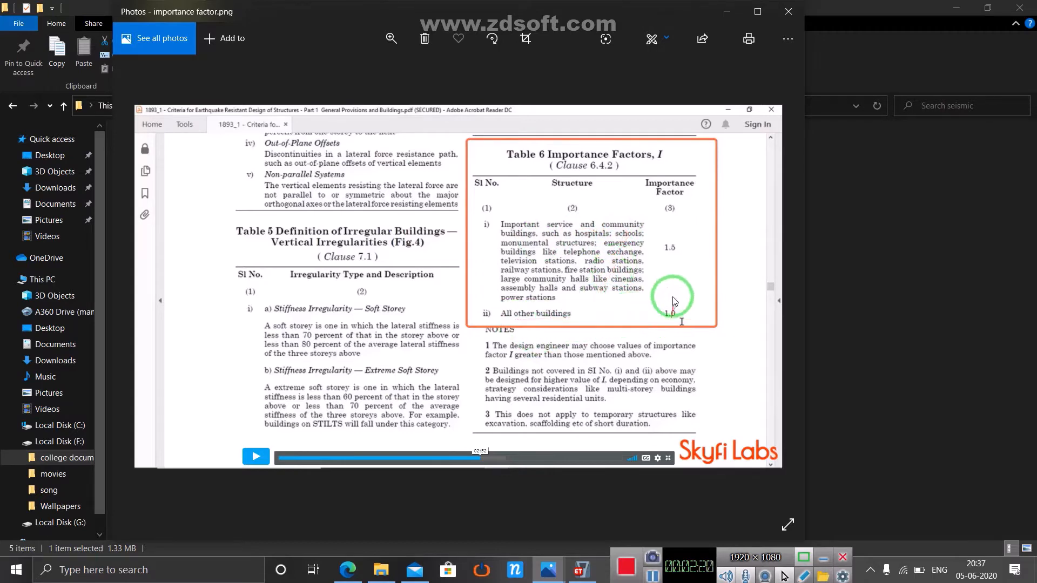
pyautogui.click(580, 570)
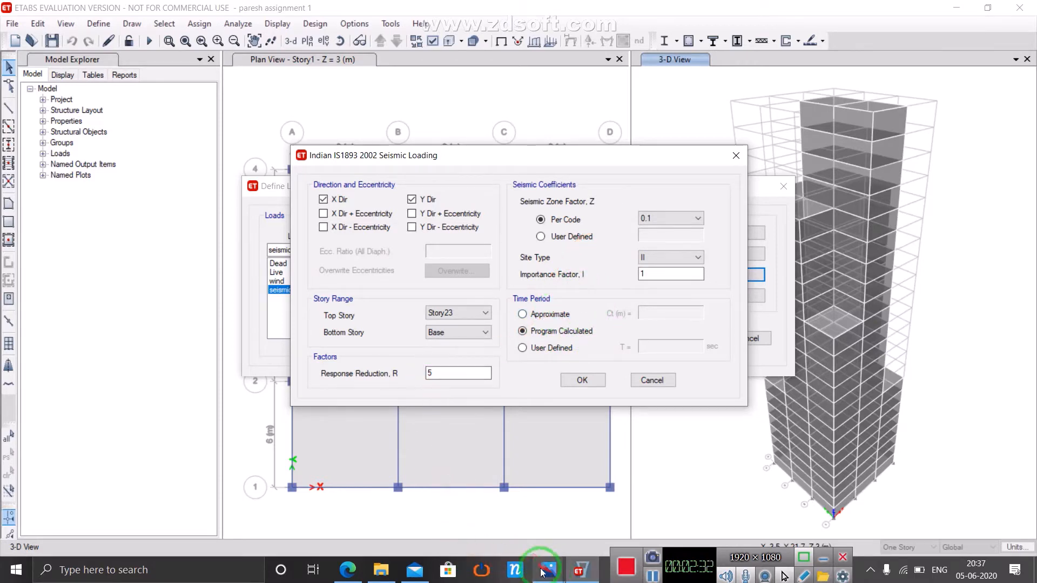
# Step: Consult the response factor image in File Explorer, set the response reduction R to 3 in ETABS, and accept the load pattern definitions
pyautogui.click(383, 570)
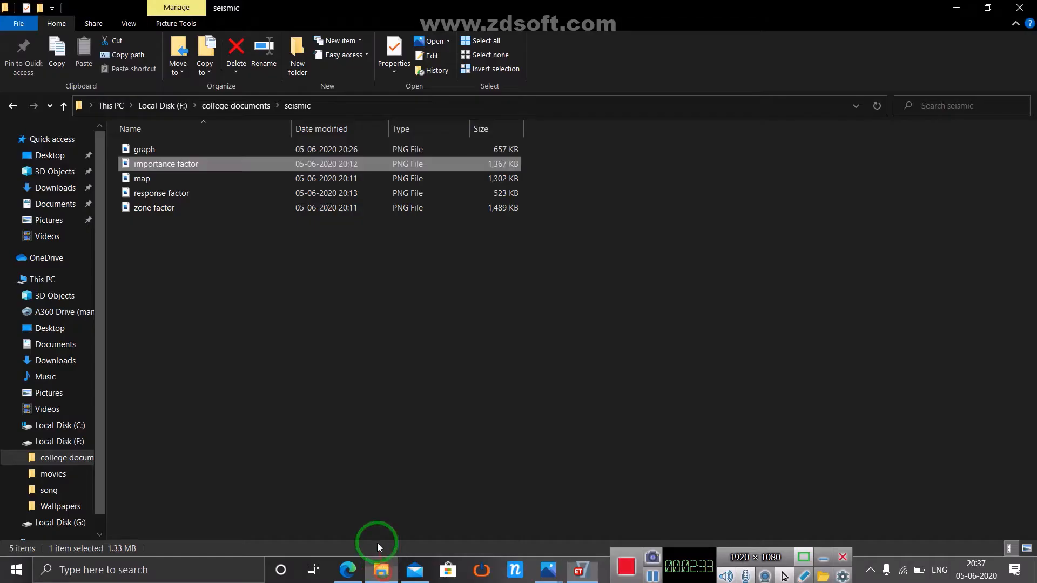
pyautogui.click(371, 196)
pyautogui.doubleClick(372, 199)
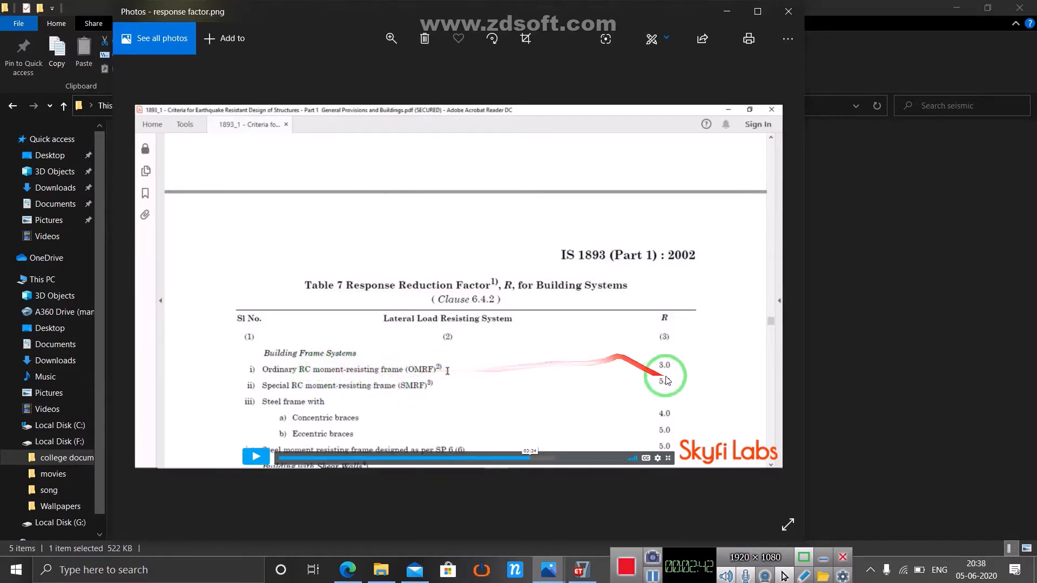
pyautogui.click(581, 570)
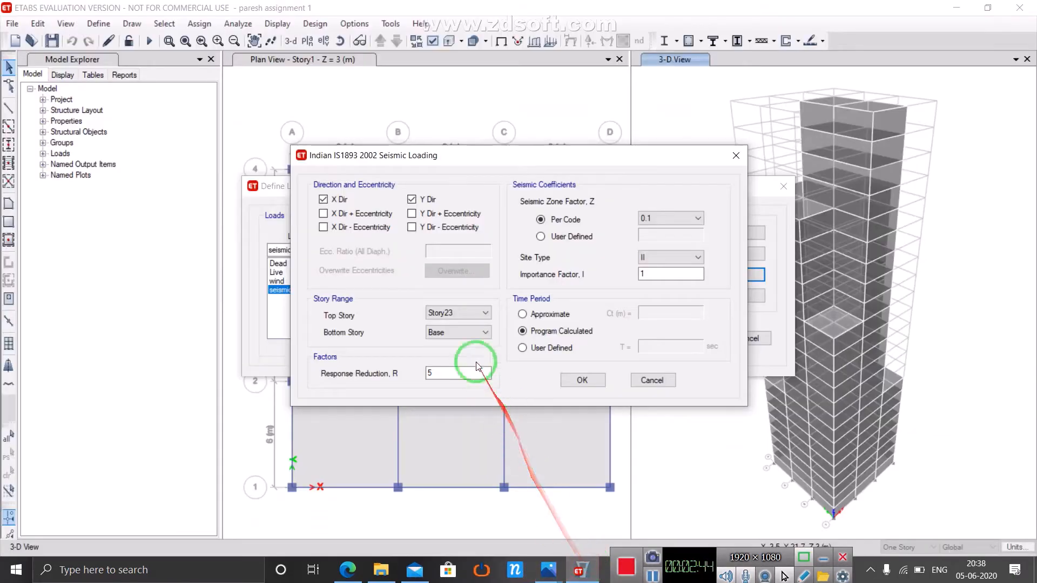
pyautogui.click(460, 371)
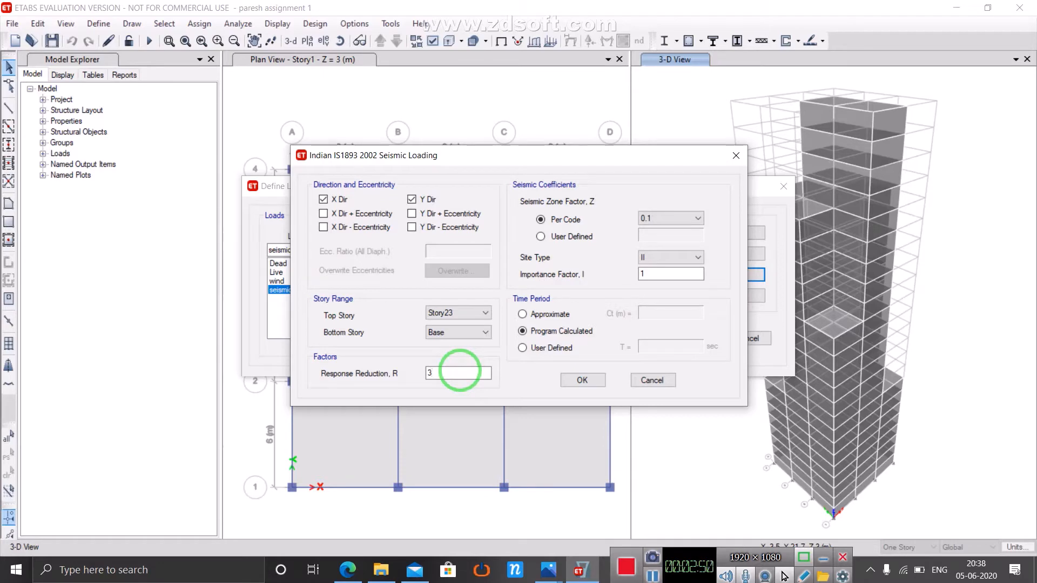
pyautogui.click(589, 379)
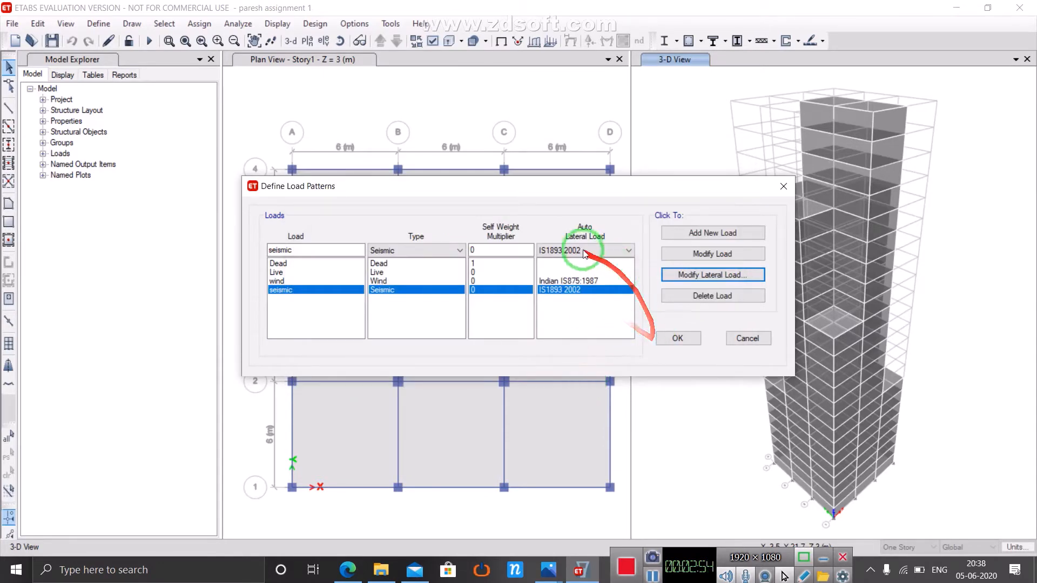
pyautogui.click(677, 339)
pyautogui.click(654, 574)
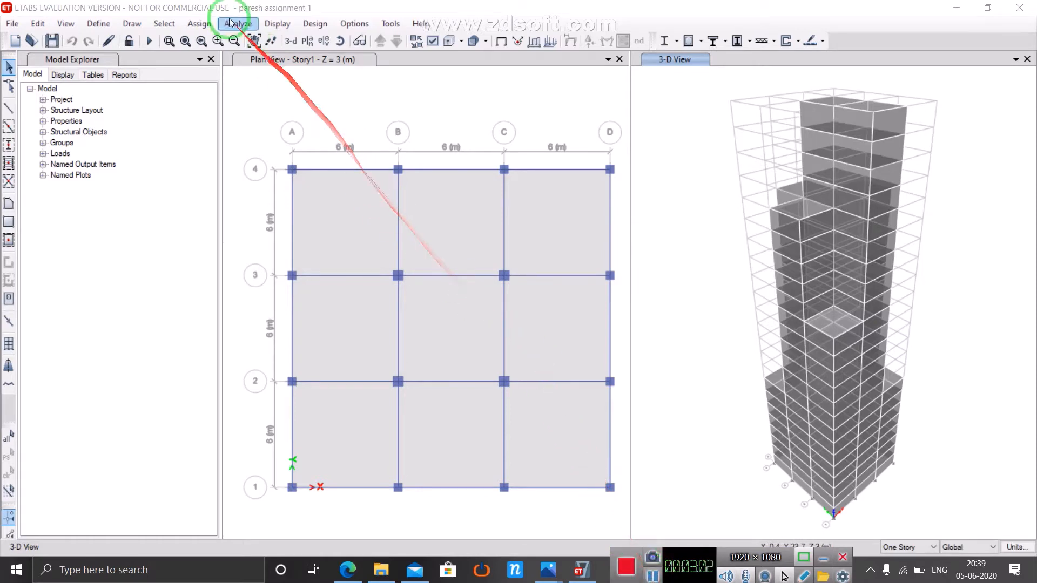
# Step: Review the list of defined load combinations, accept it, and save the model
pyautogui.click(109, 26)
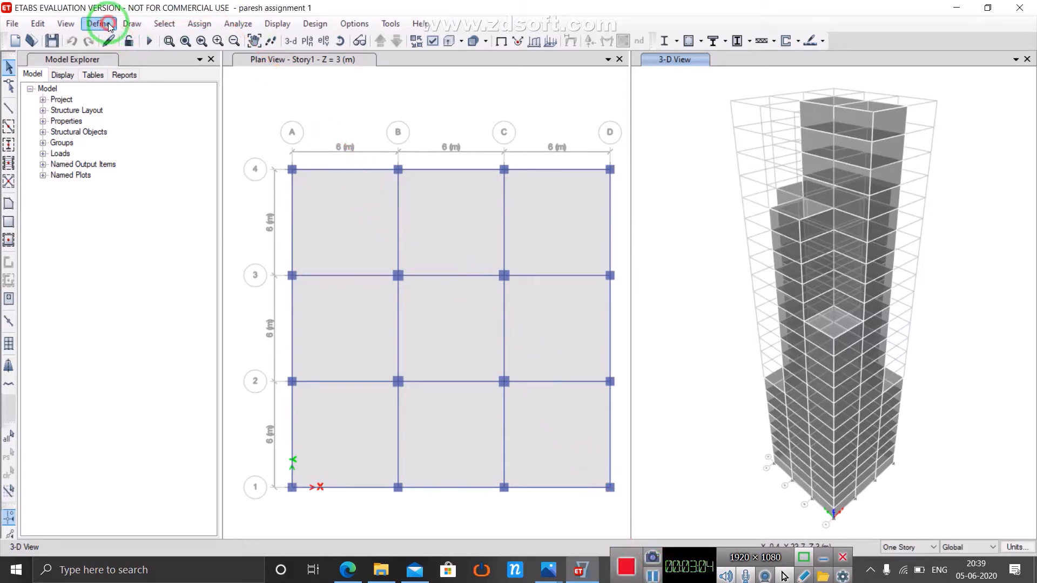
pyautogui.click(110, 25)
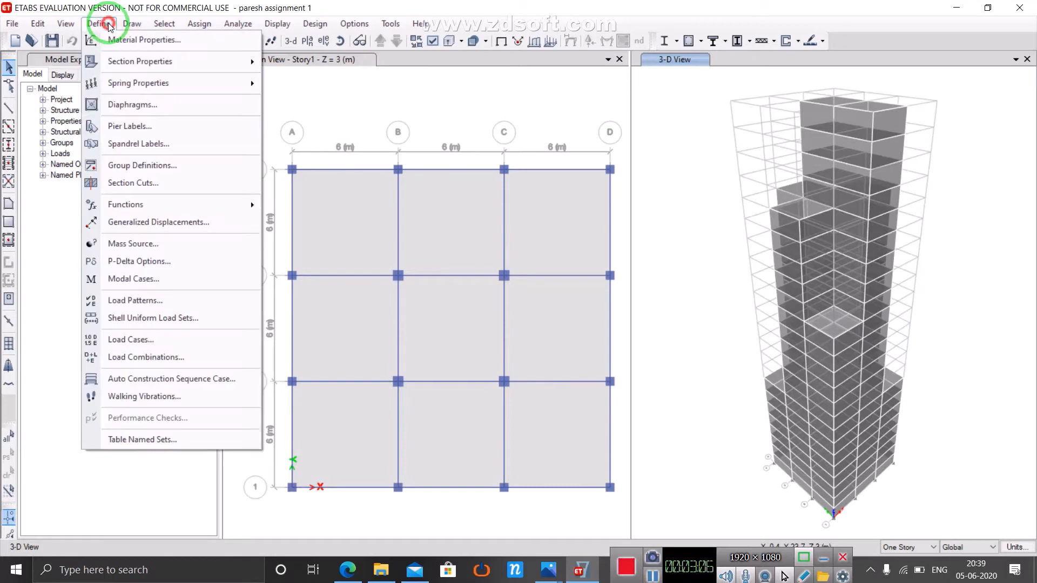
pyautogui.click(199, 357)
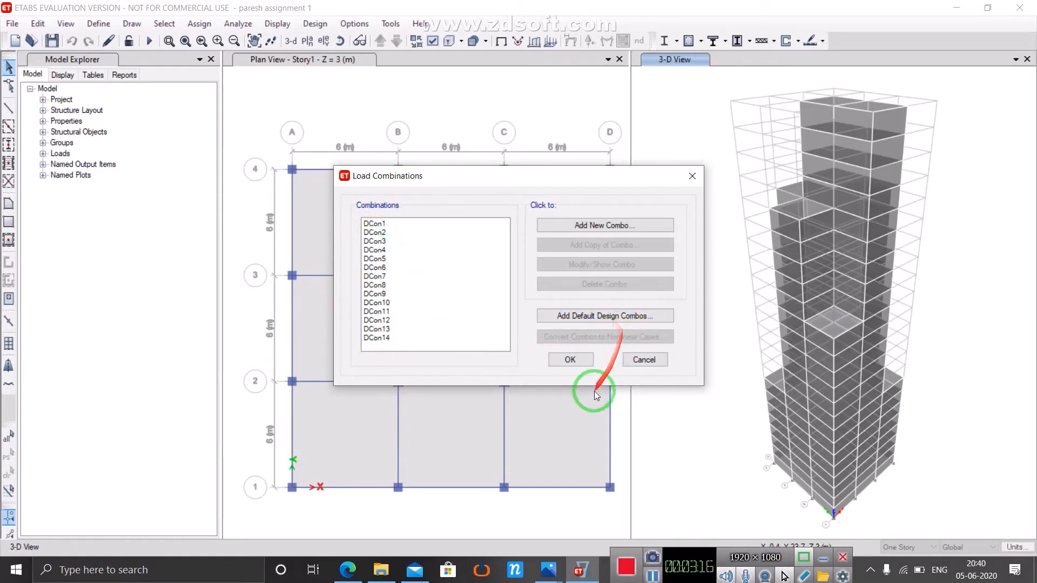
pyautogui.click(584, 362)
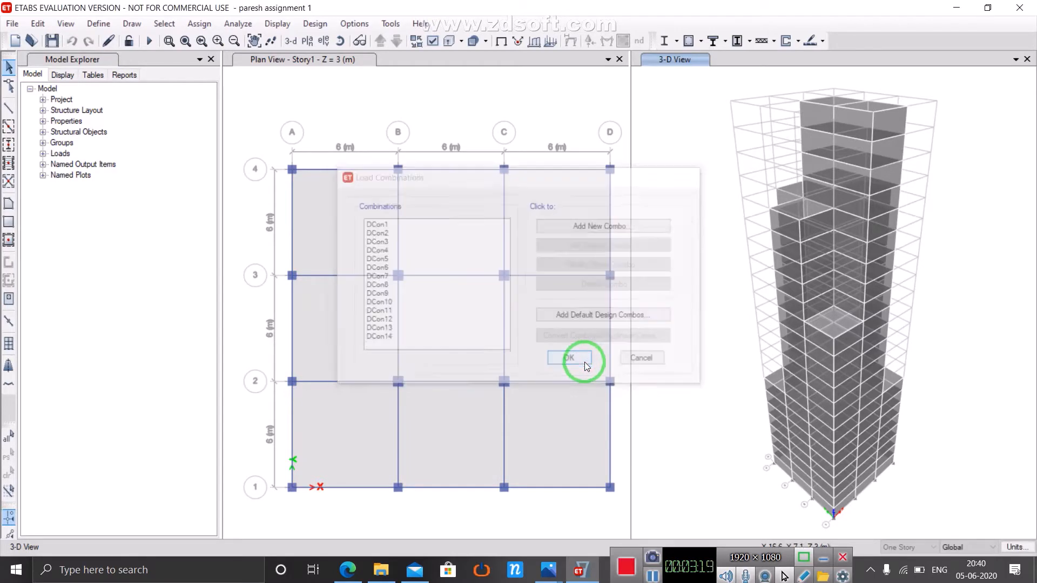
pyautogui.click(653, 577)
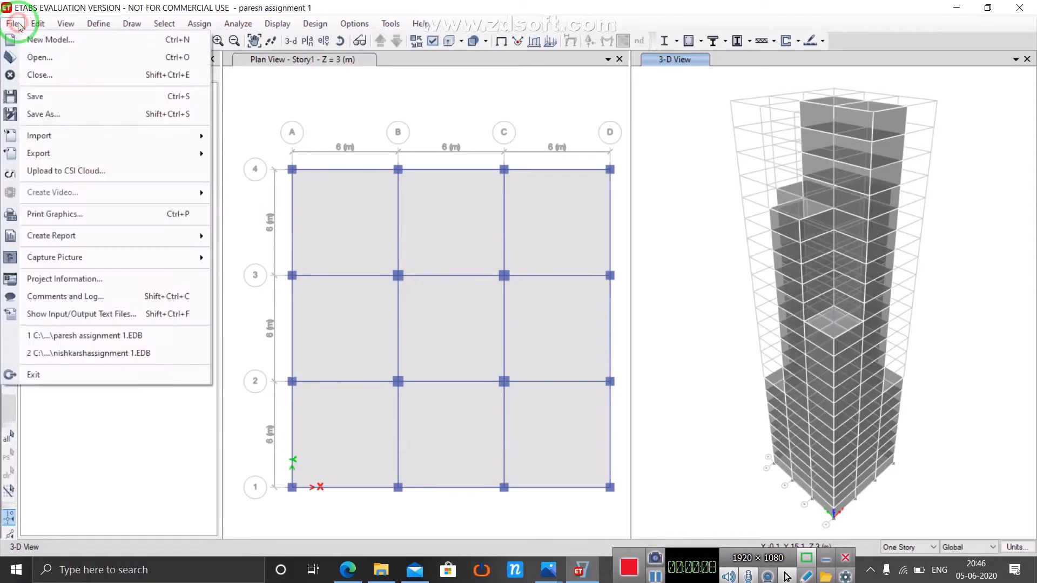
pyautogui.click(49, 97)
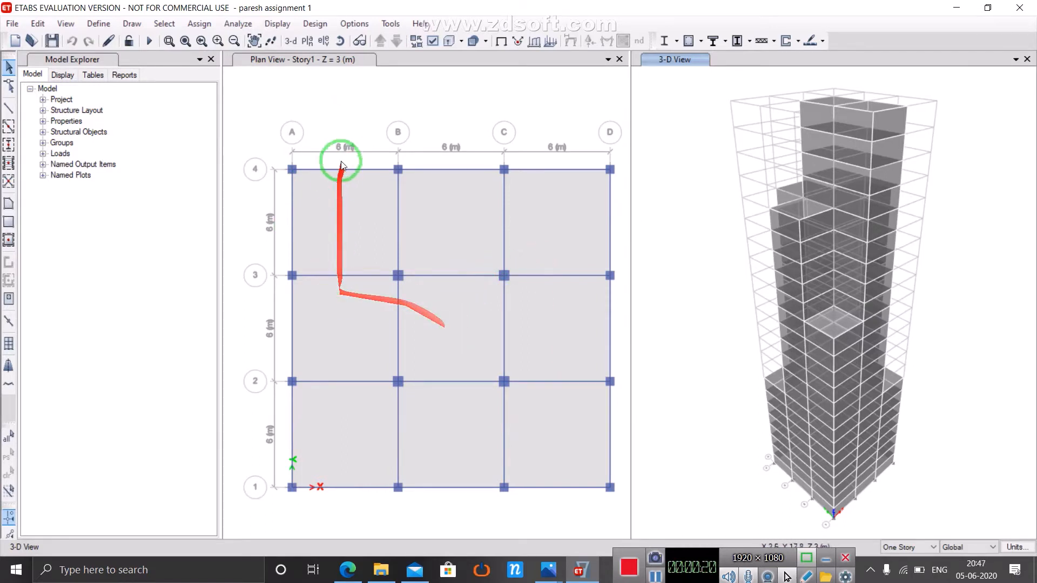
# Step: Set the wind load case to Do Not Run and run the analysis for the other load cases
pyautogui.click(249, 25)
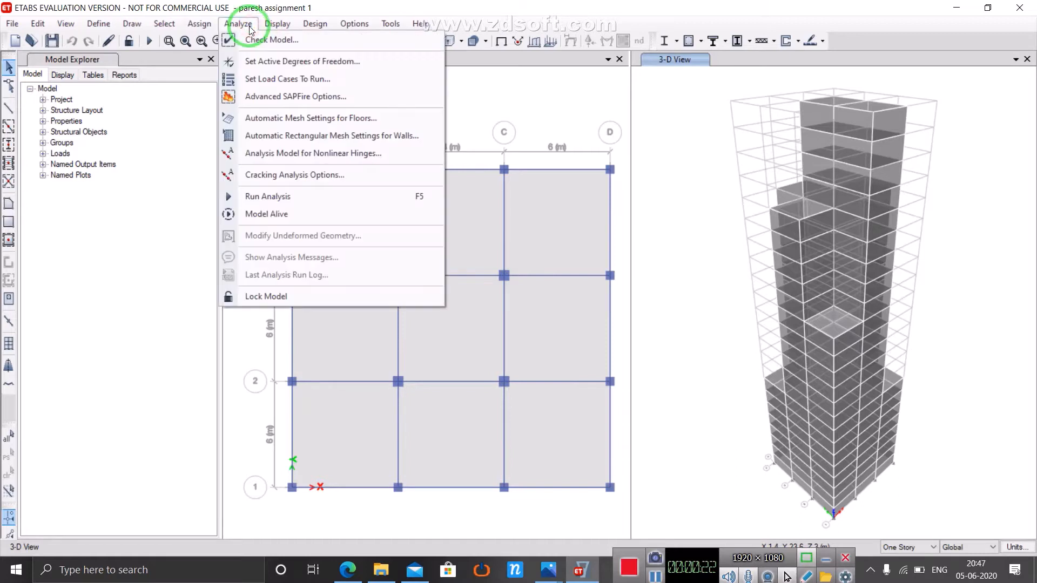
pyautogui.click(280, 80)
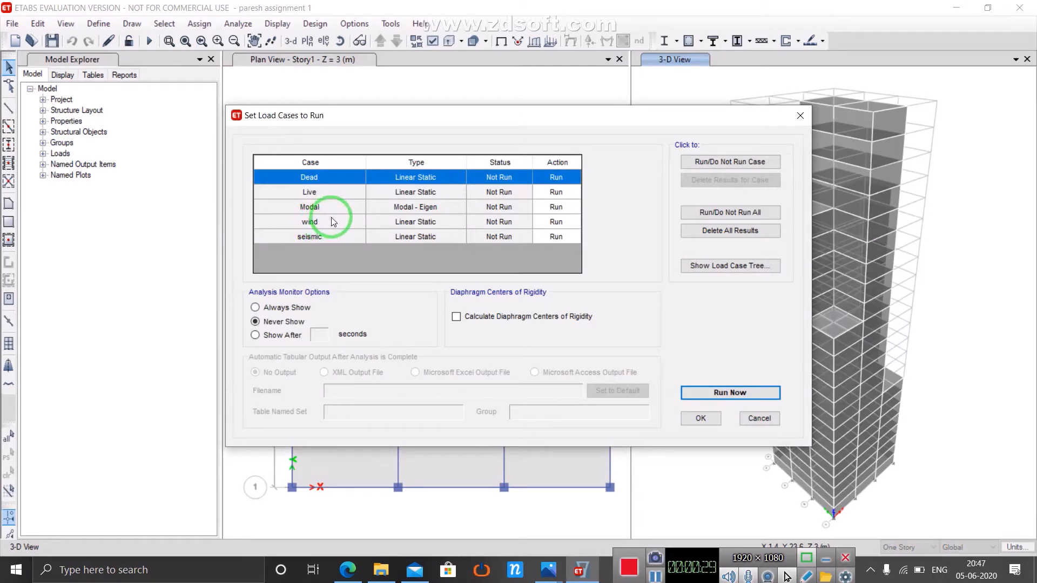
pyautogui.click(334, 222)
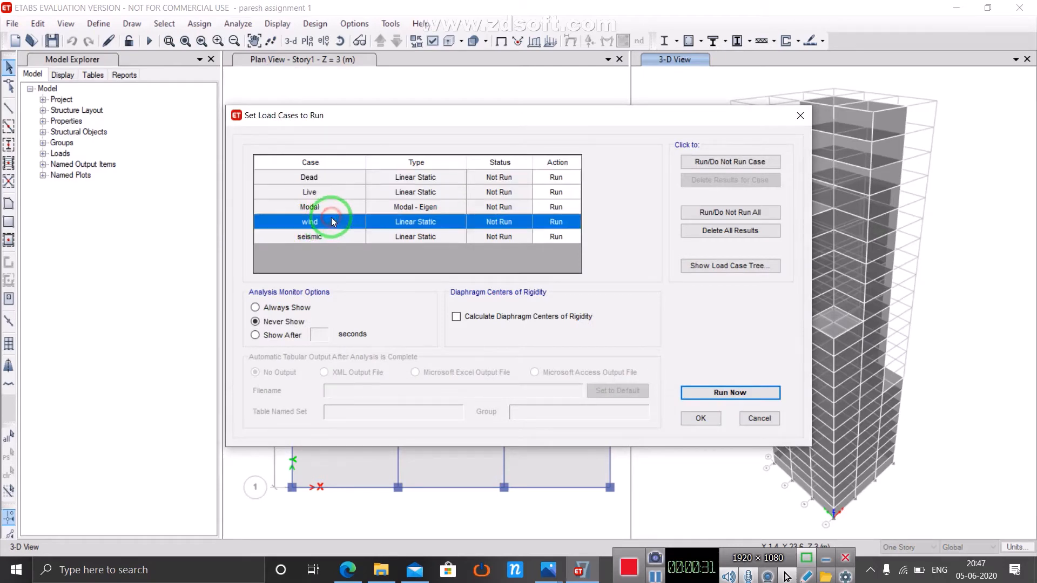
pyautogui.click(744, 165)
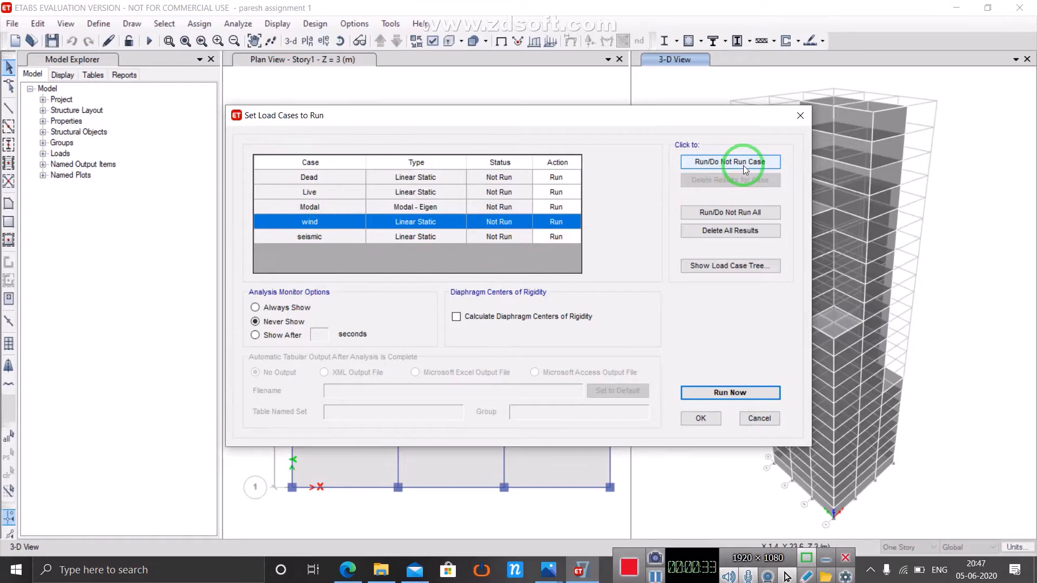
pyautogui.click(743, 166)
pyautogui.click(550, 234)
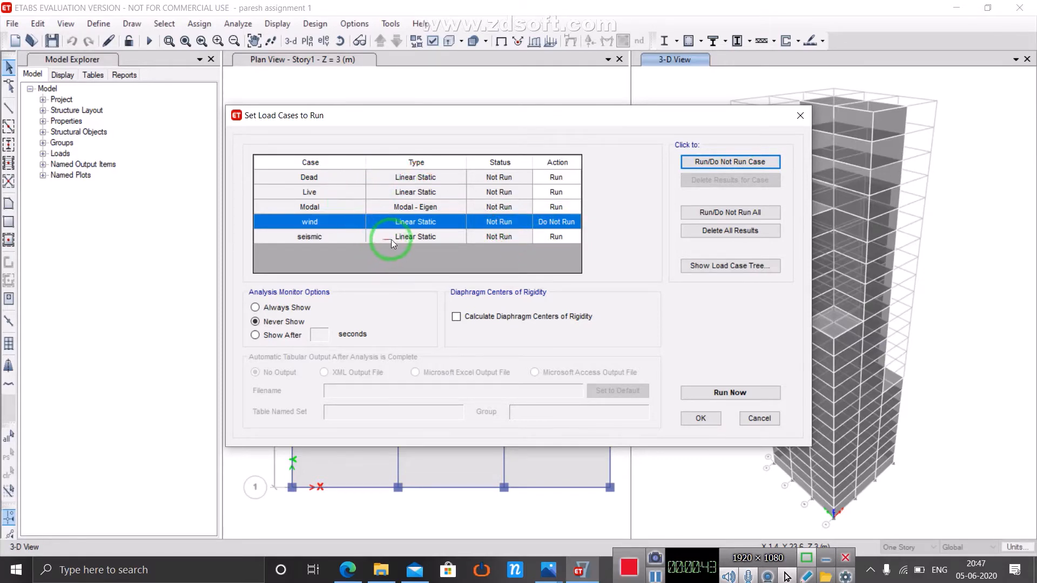
pyautogui.click(709, 397)
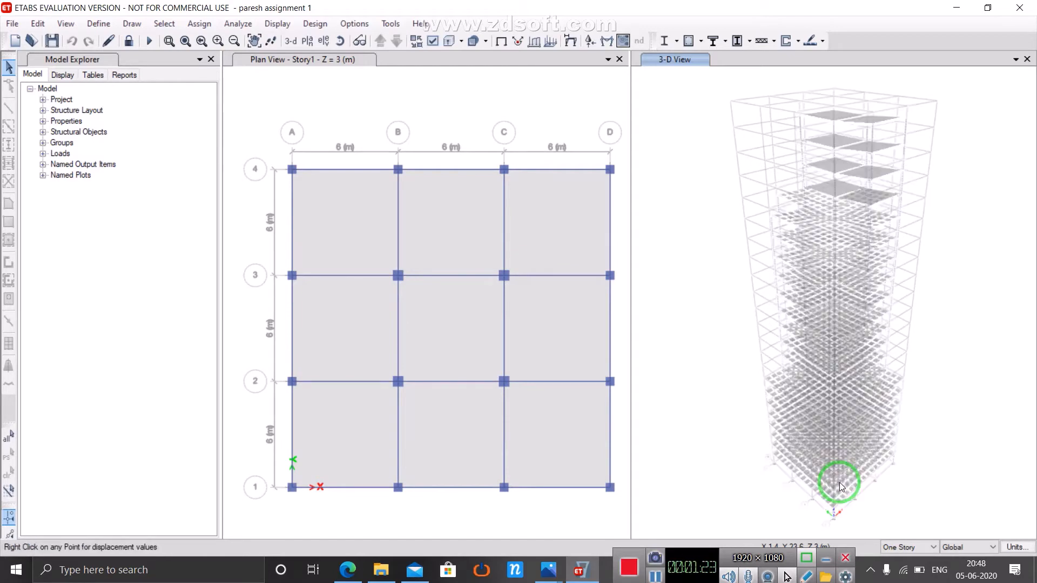
# Step: Inspect the point displacements at joints of the deformed 3-D model under the Dead load case
pyautogui.rightClick(845, 402)
pyautogui.rightClick(825, 249)
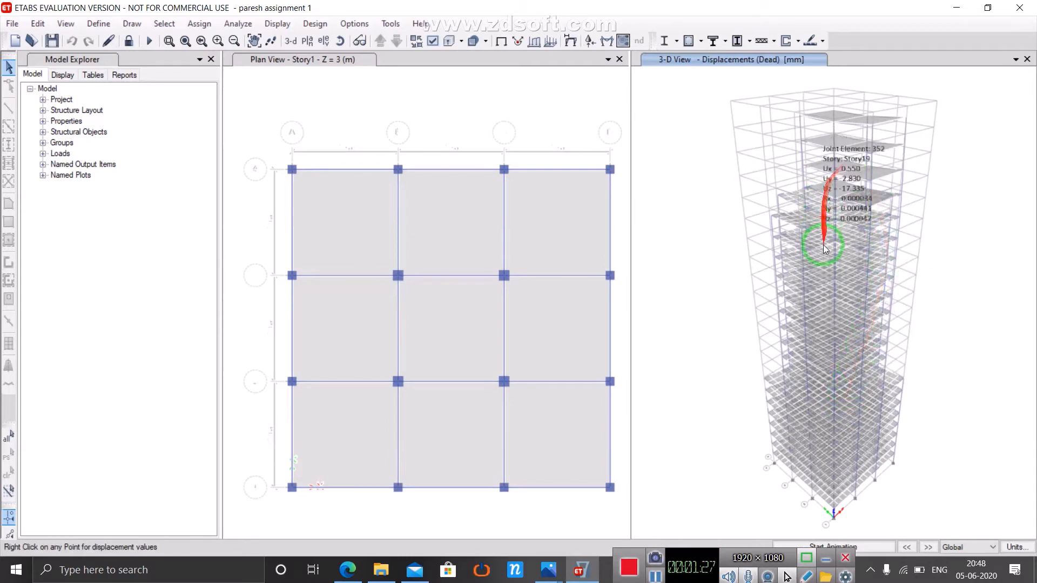
pyautogui.rightClick(829, 268)
pyautogui.rightClick(815, 274)
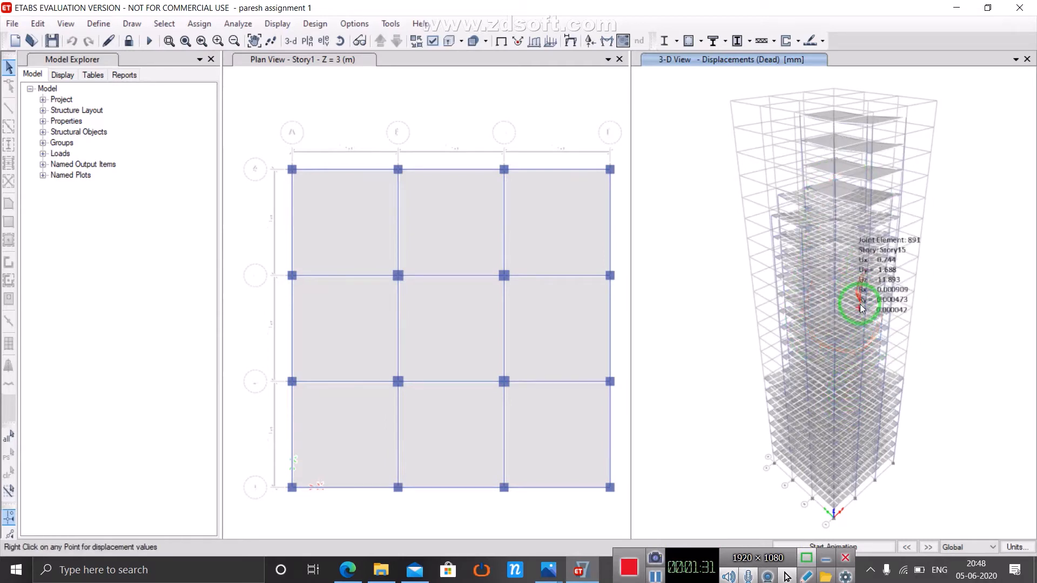
pyautogui.rightClick(859, 313)
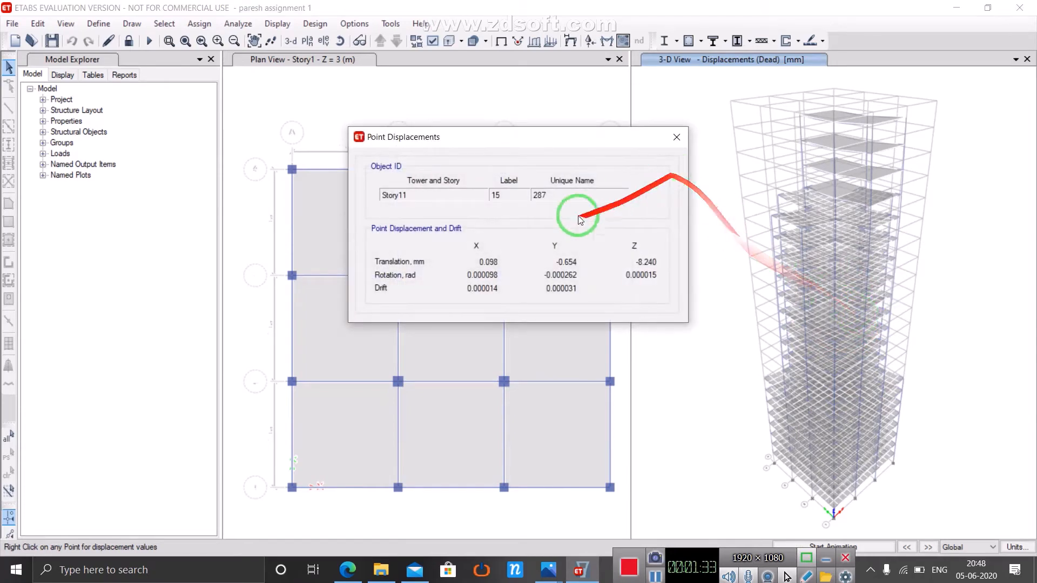
pyautogui.click(677, 139)
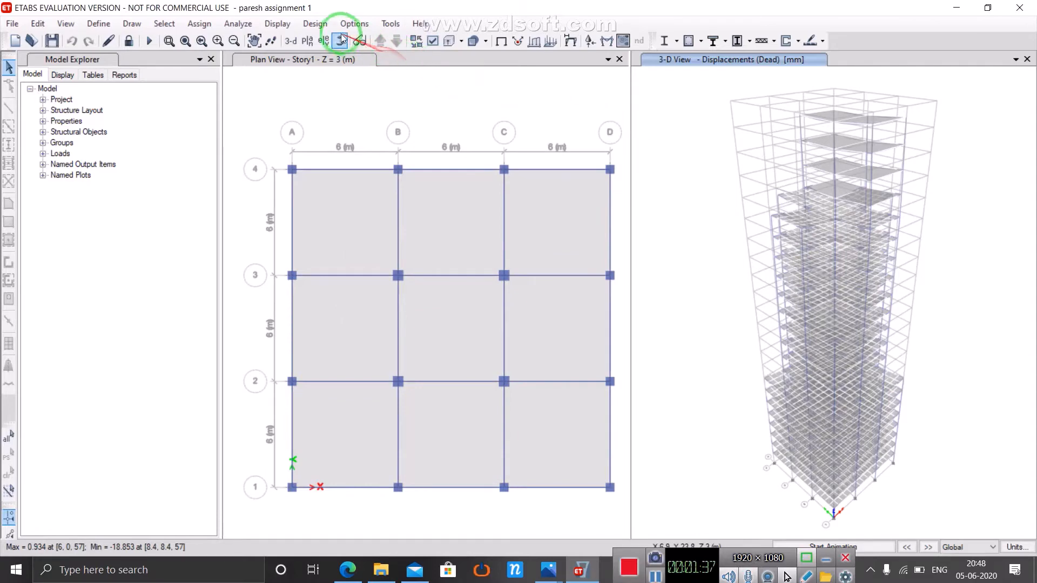
# Step: Review the concrete frame design preferences for IS 456:2000 and accept them
pyautogui.click(327, 25)
pyautogui.moveTo(349, 57)
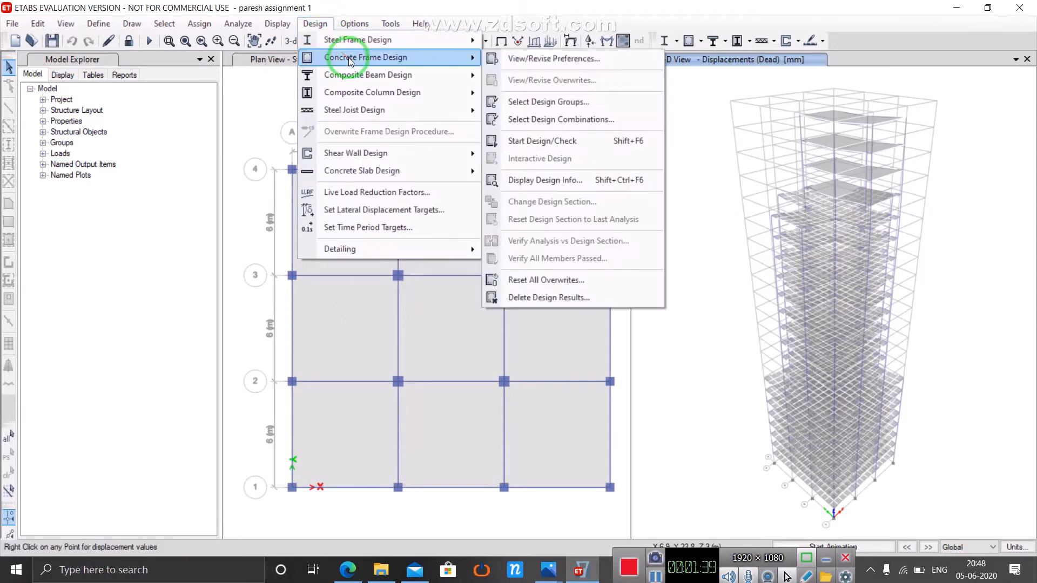
pyautogui.click(537, 56)
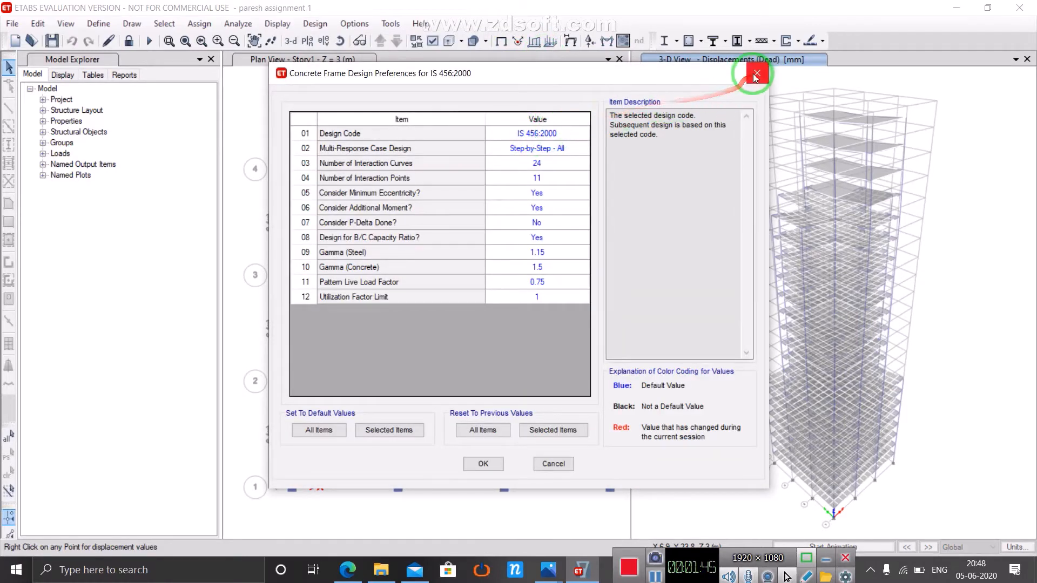
pyautogui.click(483, 465)
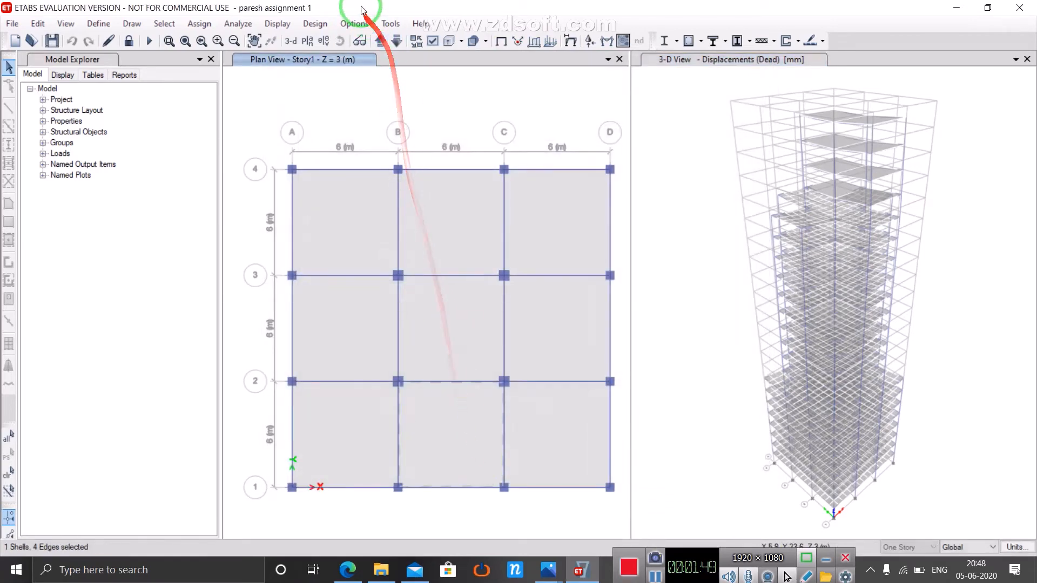
pyautogui.click(315, 25)
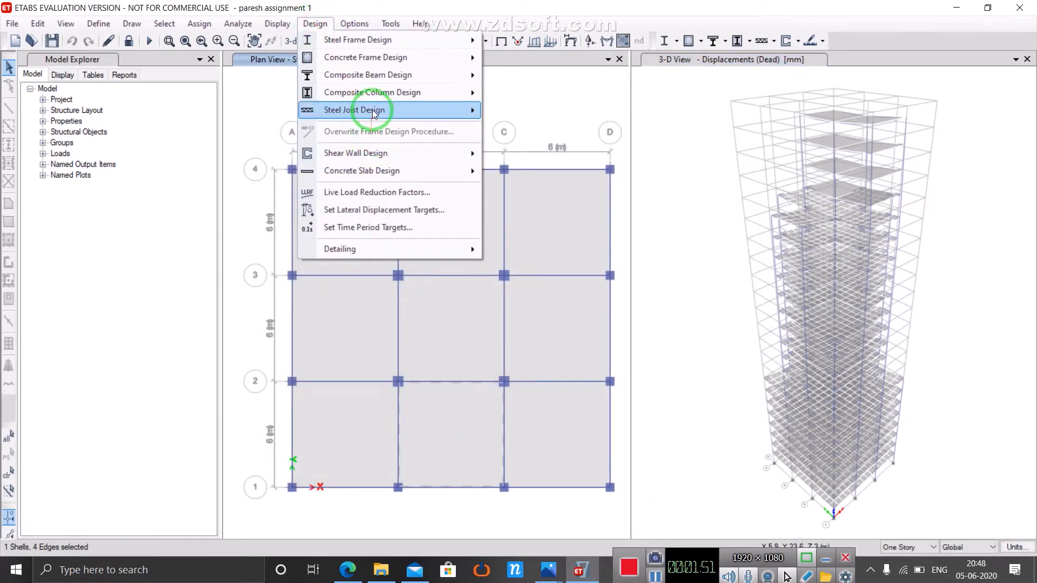
pyautogui.moveTo(377, 80)
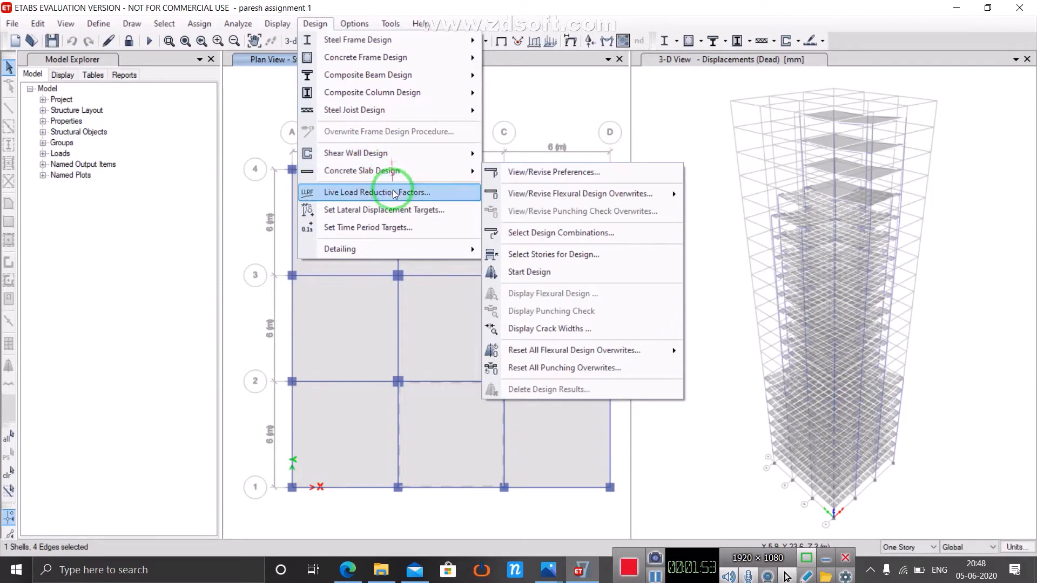
pyautogui.moveTo(385, 106)
pyautogui.moveTo(377, 58)
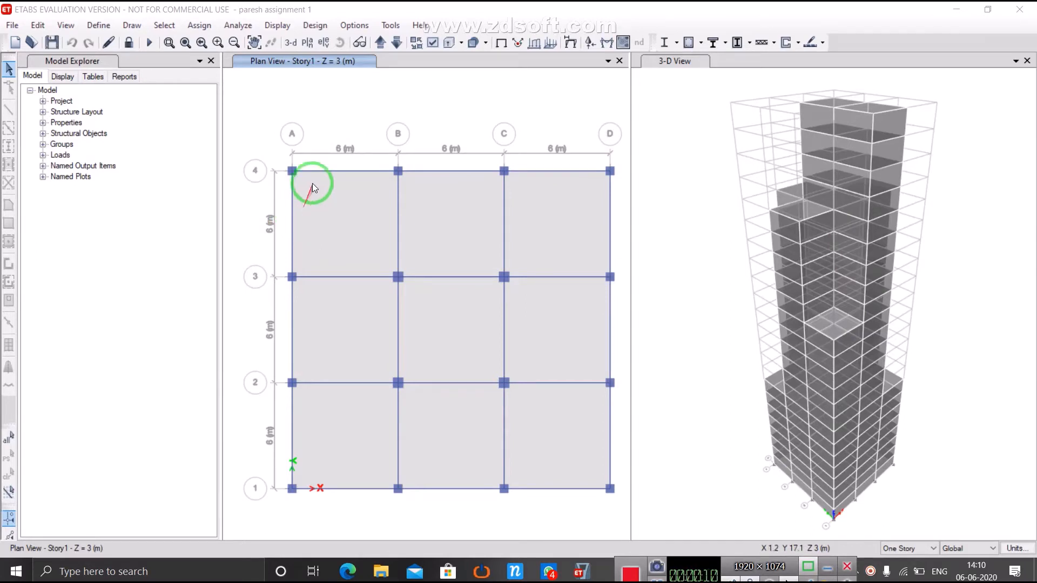
# Step: Check the defined load patterns, and unlock the model, agreeing to delete its analysis results
pyautogui.click(97, 26)
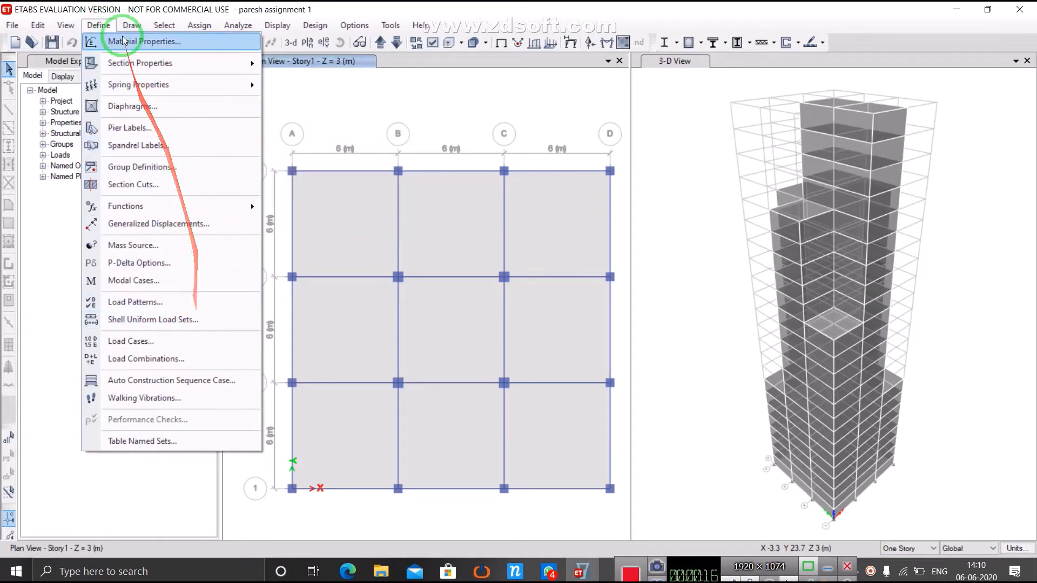
pyautogui.click(206, 297)
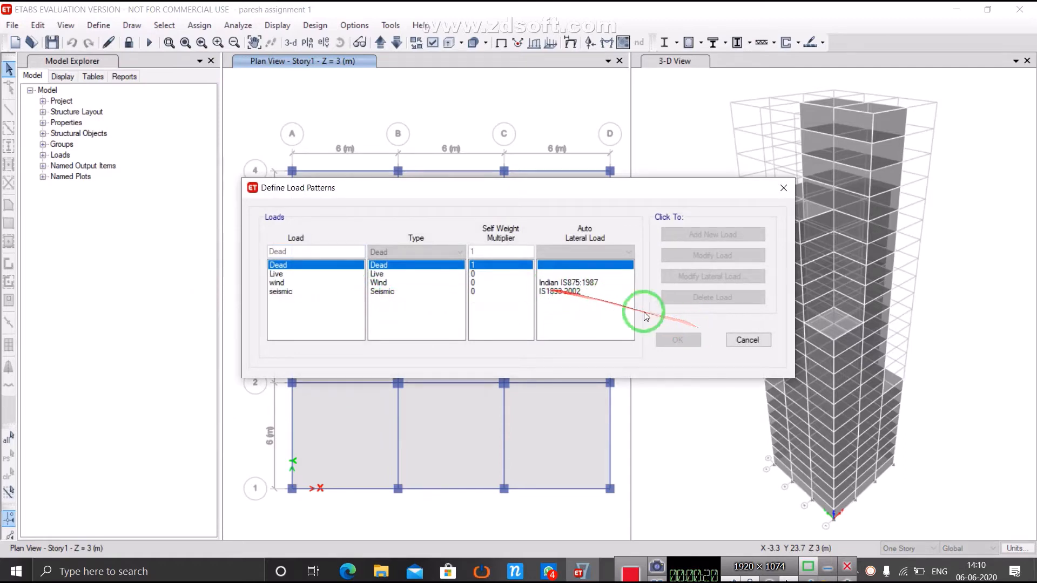
pyautogui.click(736, 341)
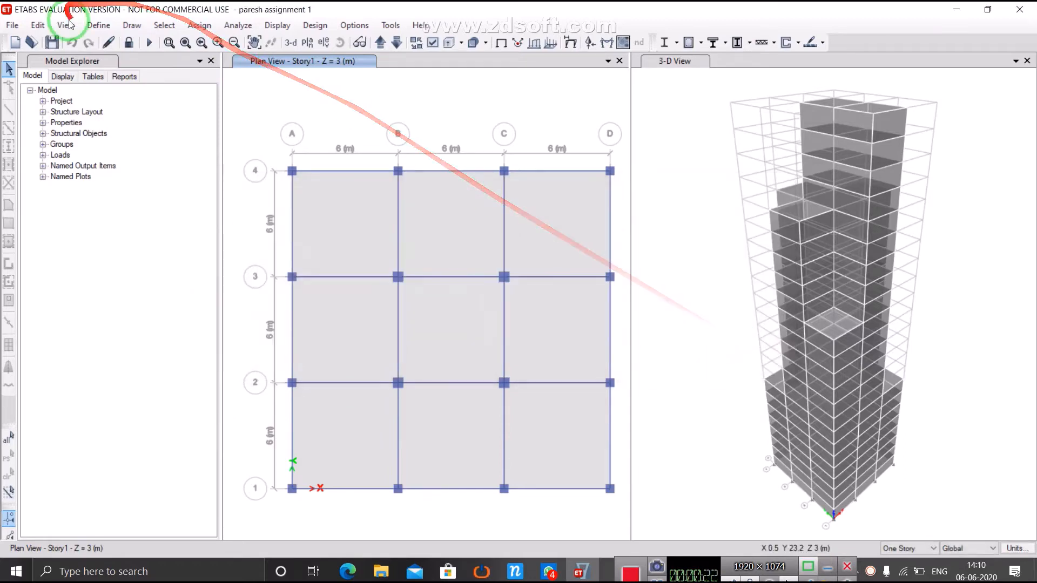
pyautogui.click(130, 44)
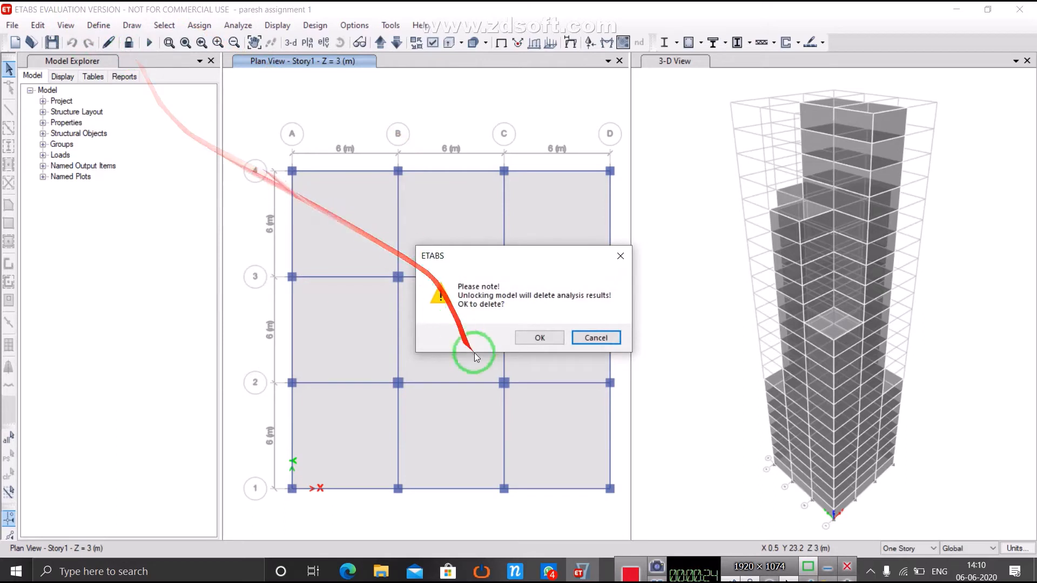
pyautogui.click(540, 339)
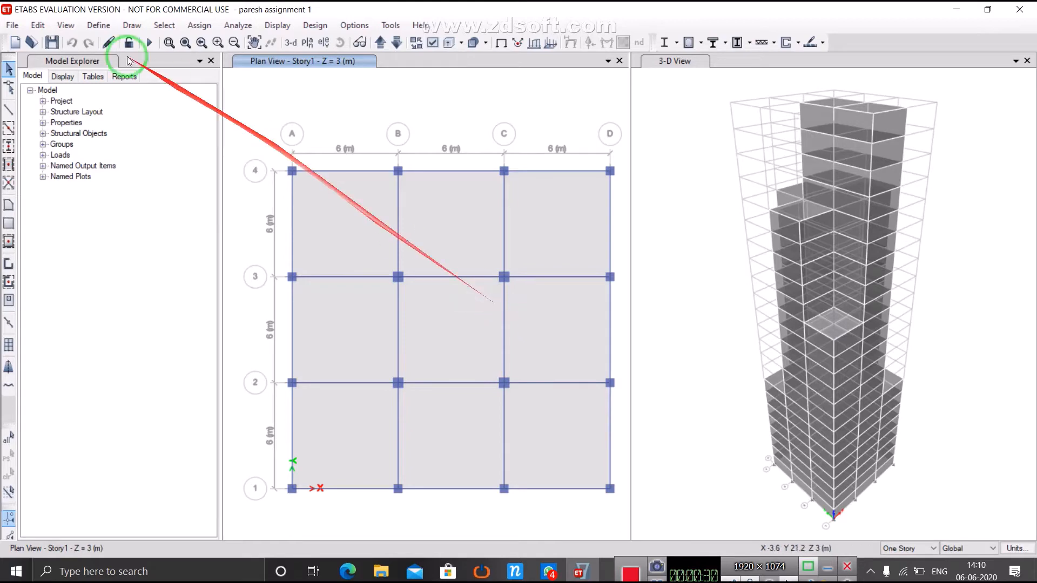
# Step: Add a new response spectrum function of type IS1893:2002
pyautogui.click(111, 26)
pyautogui.click(111, 23)
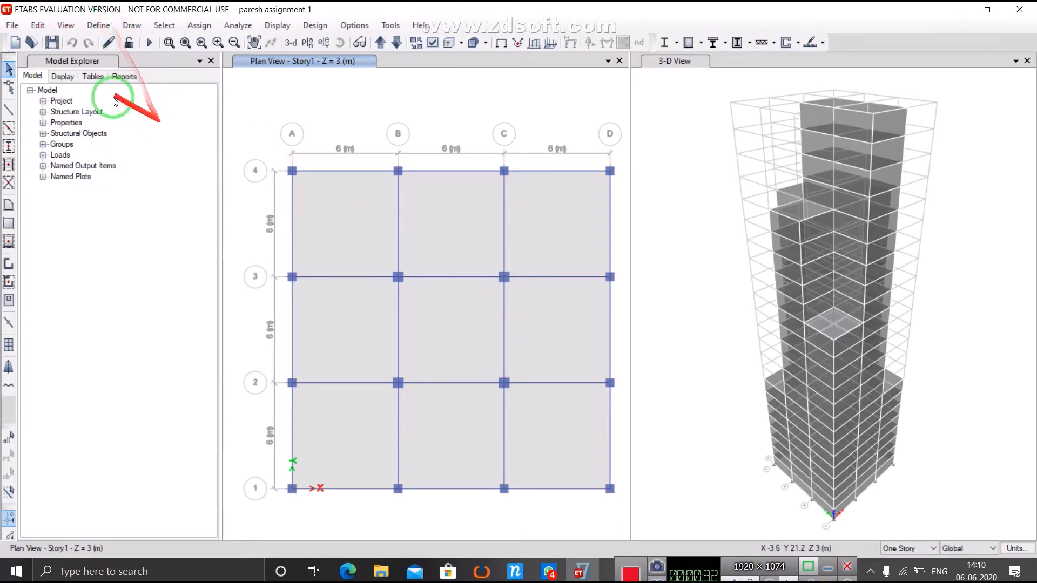
pyautogui.click(103, 25)
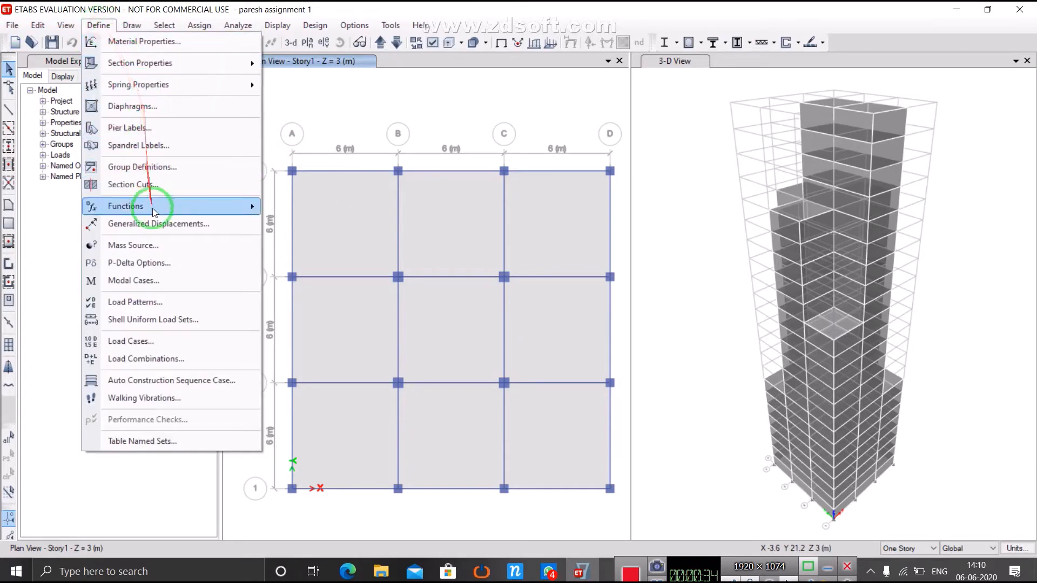
pyautogui.moveTo(165, 206)
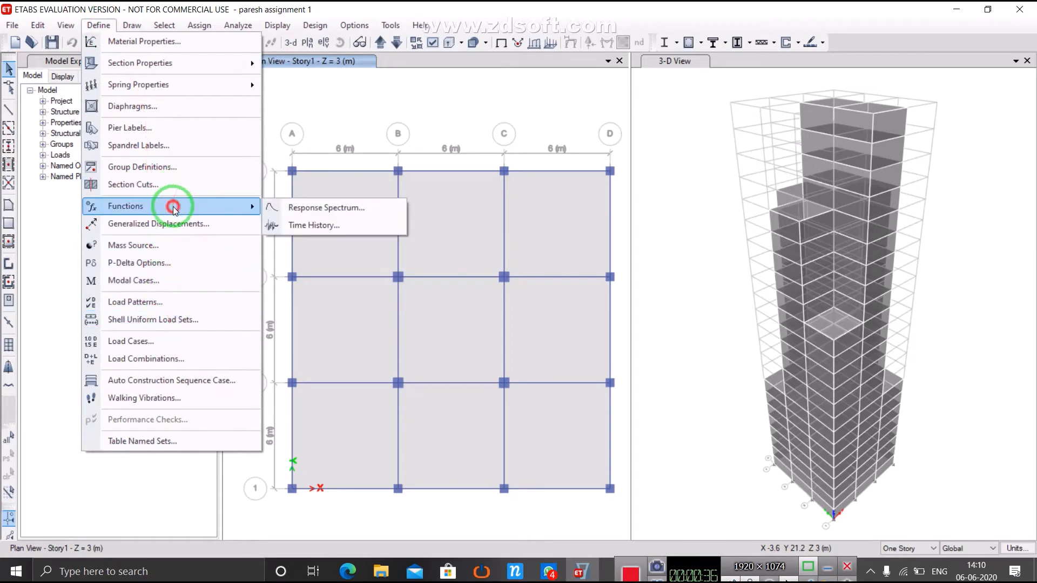
pyautogui.click(300, 210)
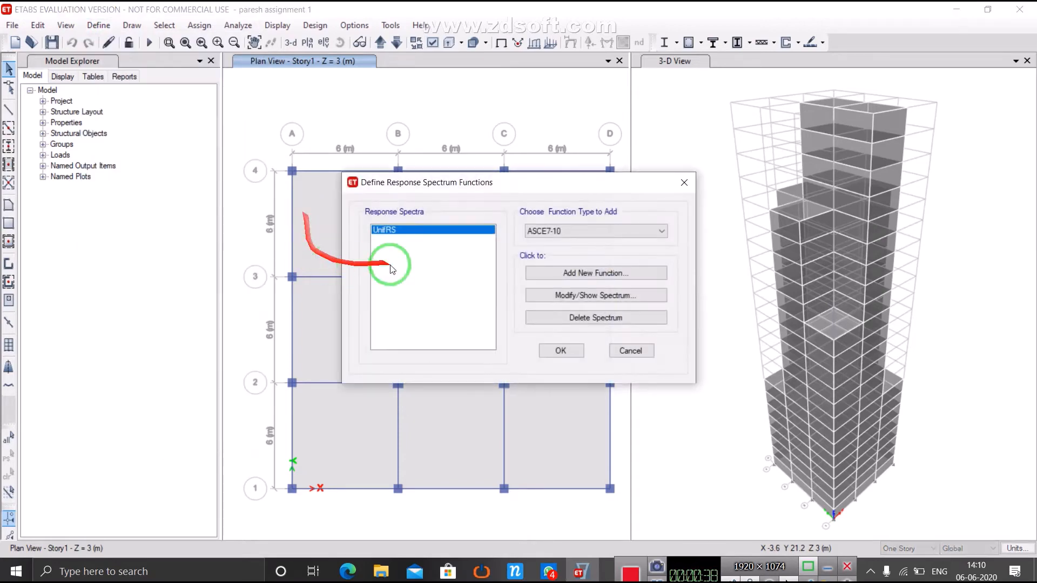
pyautogui.click(556, 232)
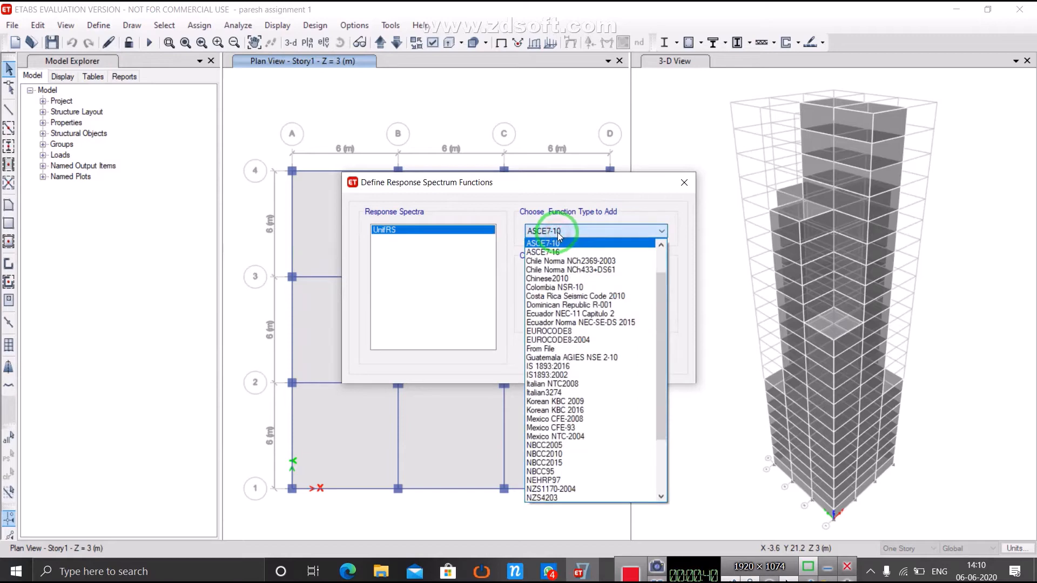
pyautogui.click(561, 376)
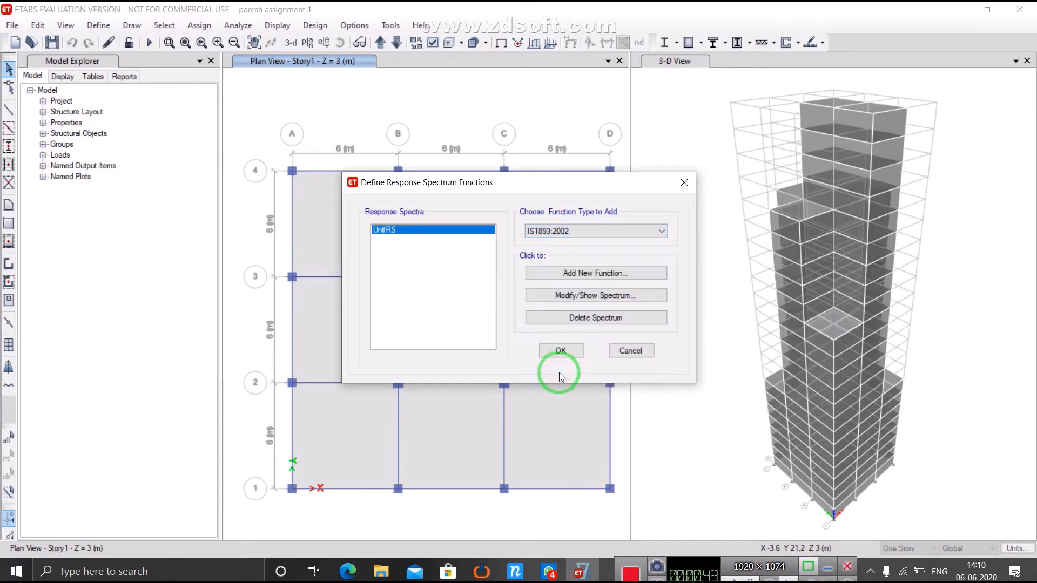
pyautogui.click(577, 275)
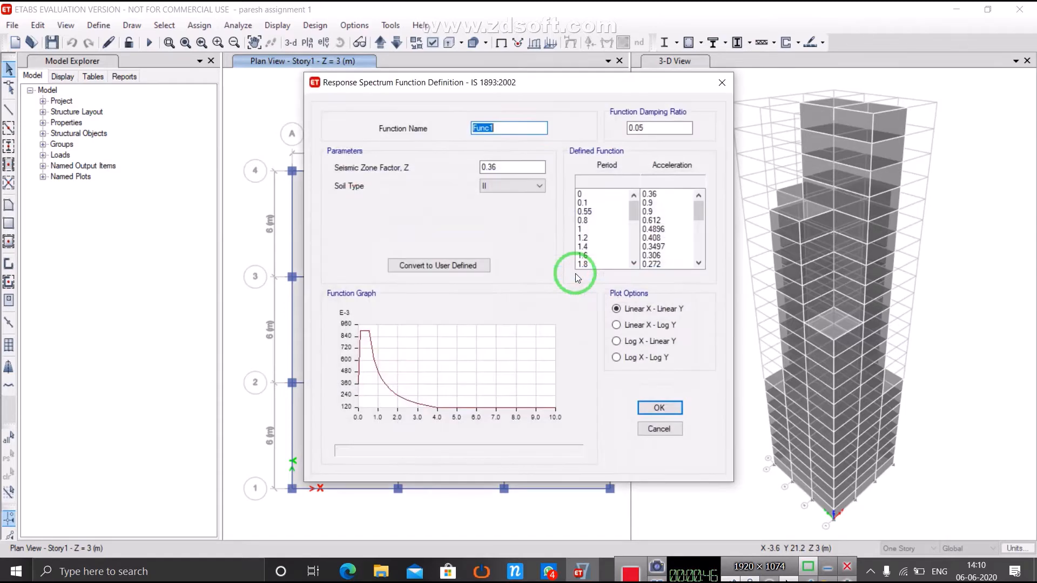
# Step: Name the function "response spectrum", set seismic zone factor Z to 0.1 with soil type II, and accept the function definition
pyautogui.click(529, 128)
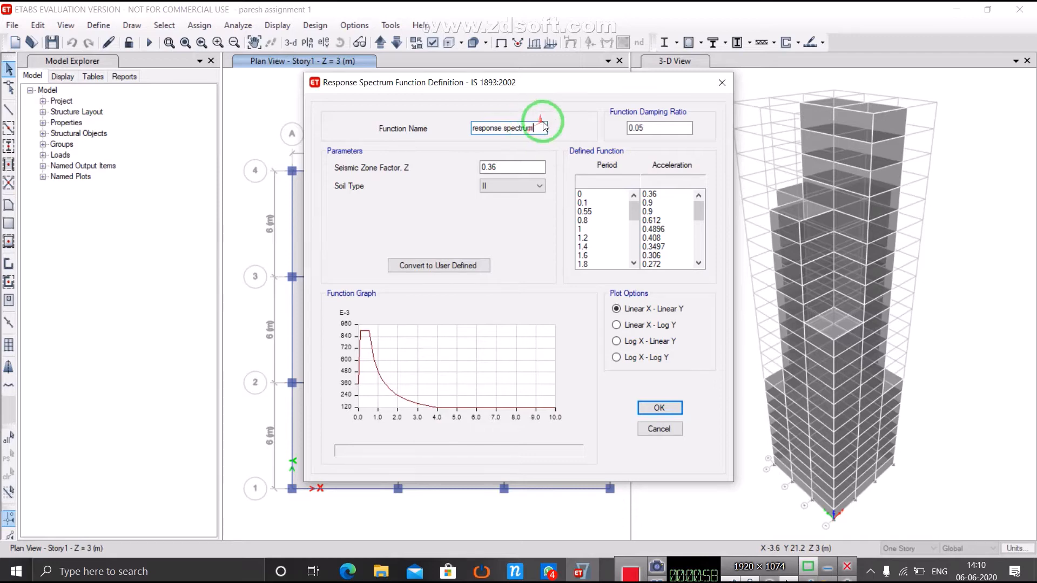
pyautogui.click(531, 169)
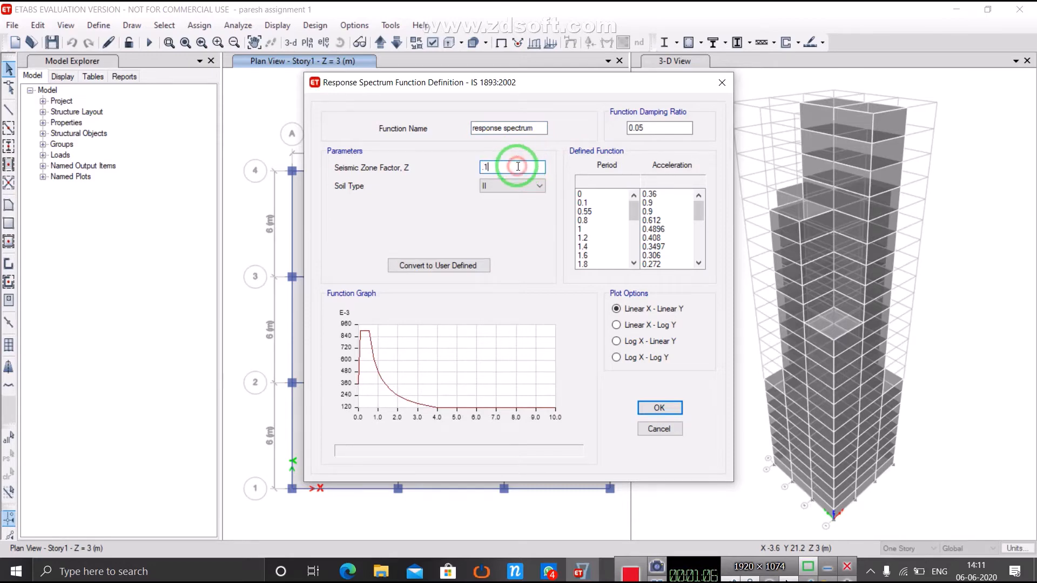
pyautogui.click(538, 187)
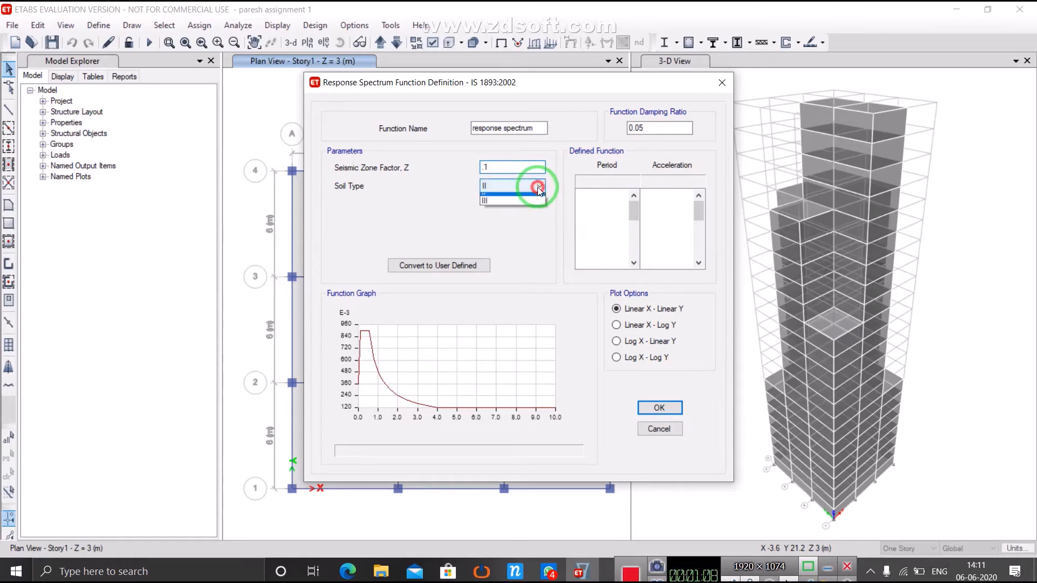
pyautogui.click(535, 203)
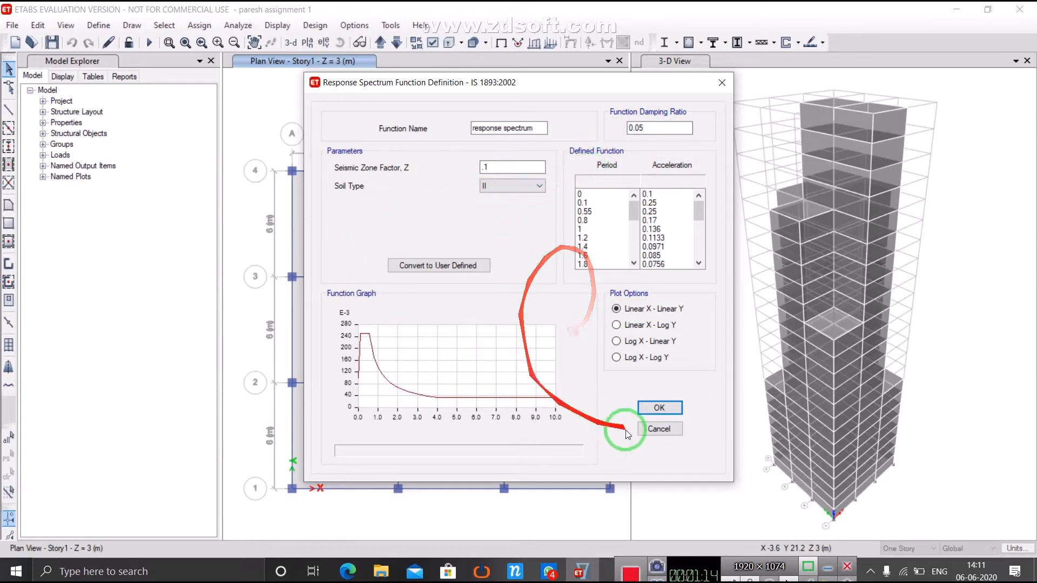
pyautogui.click(658, 408)
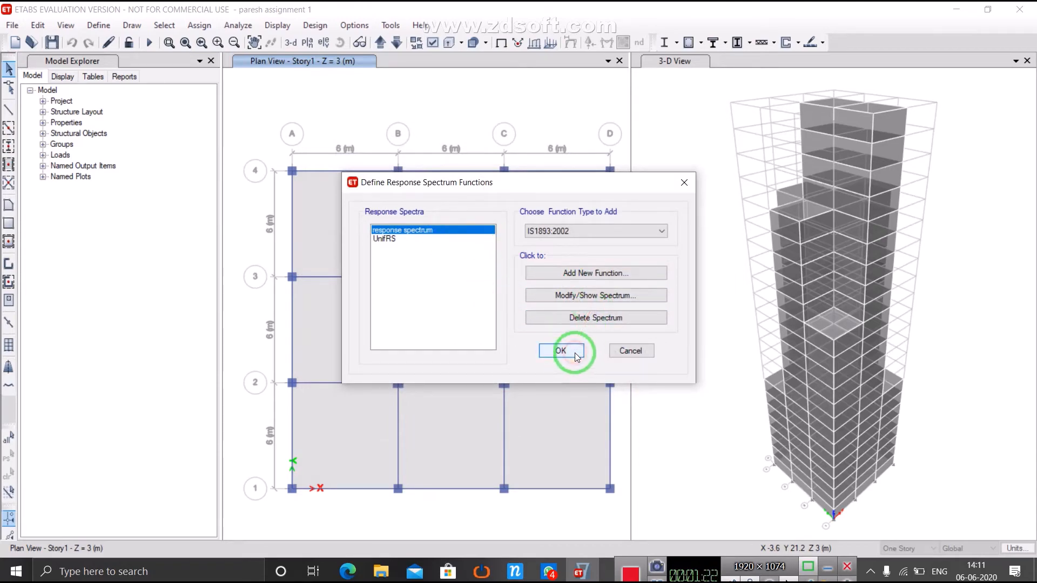
pyautogui.click(575, 352)
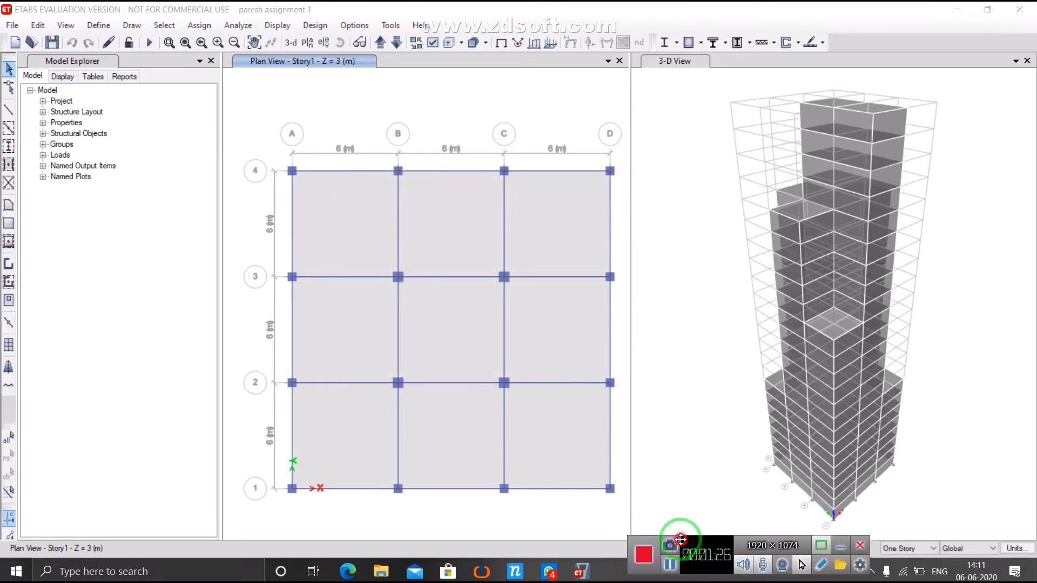
pyautogui.click(664, 574)
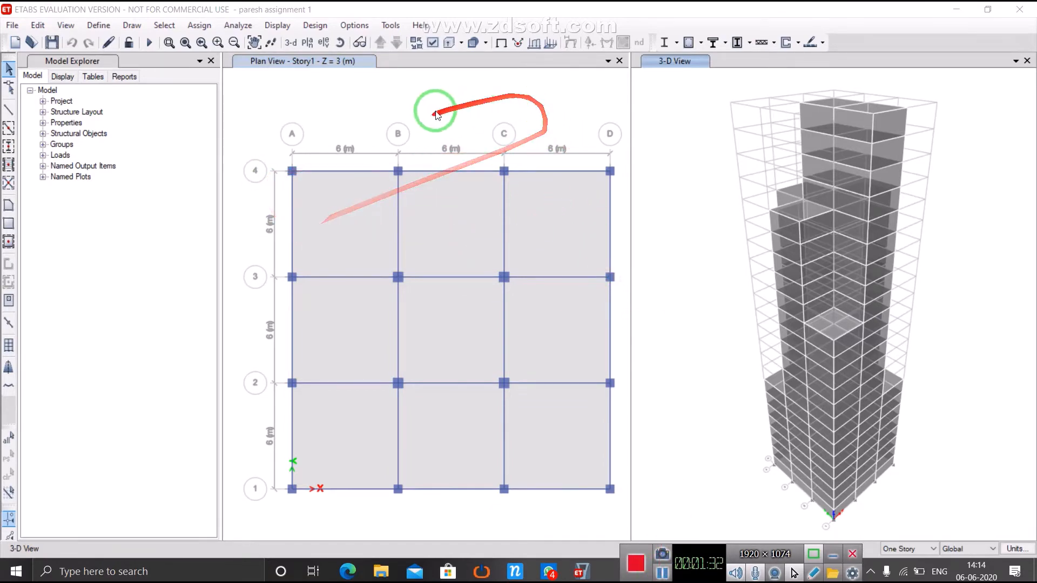
# Step: Review the display units, checking the unit of the translational acceleration under Time Related, and accept them
pyautogui.click(351, 25)
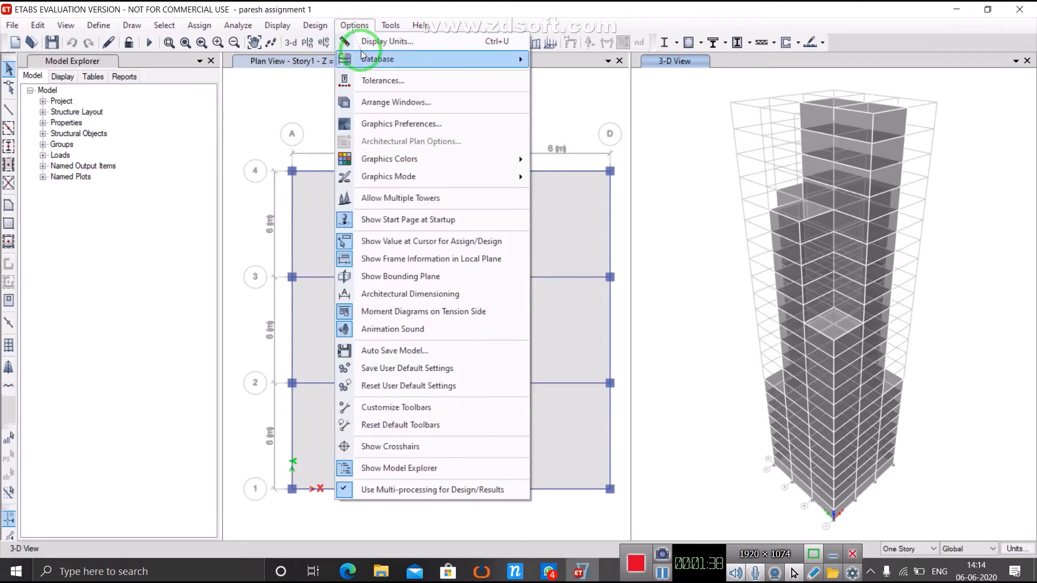
pyautogui.click(364, 46)
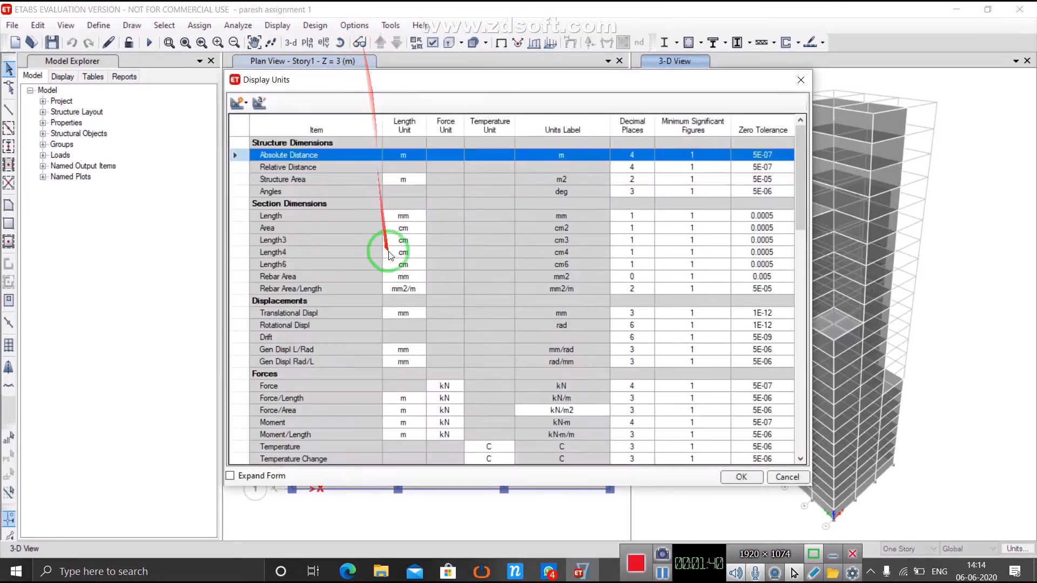
pyautogui.scroll(-20, 455, 256)
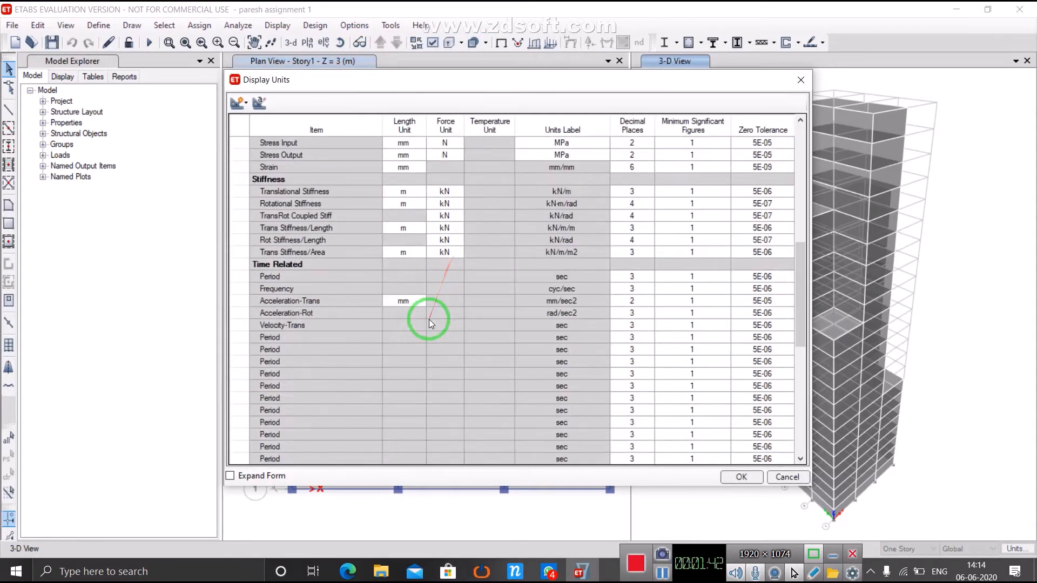
pyautogui.scroll(-4, 430, 323)
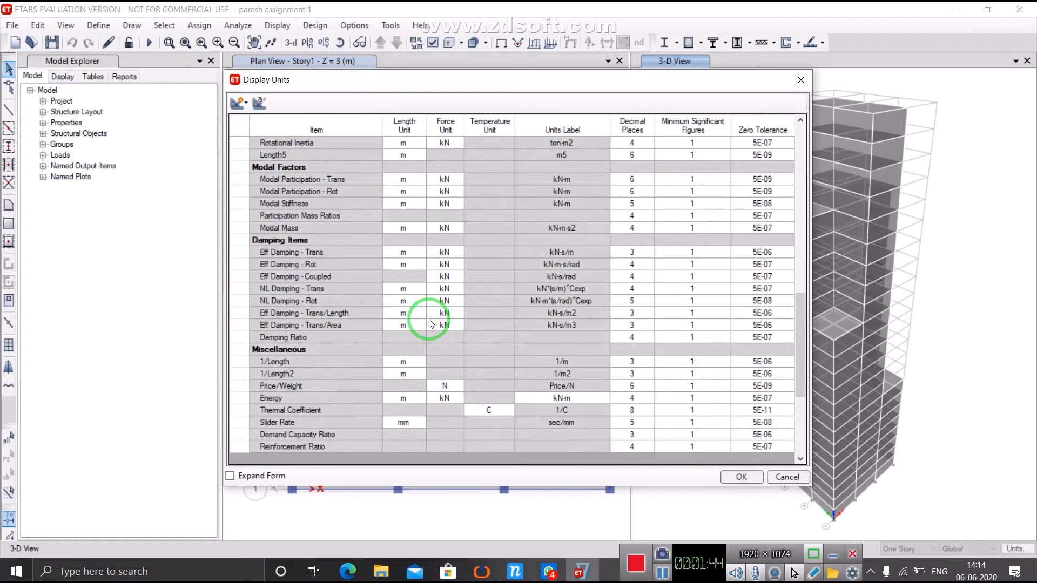
pyautogui.scroll(5, 430, 323)
pyautogui.scroll(5, 430, 323)
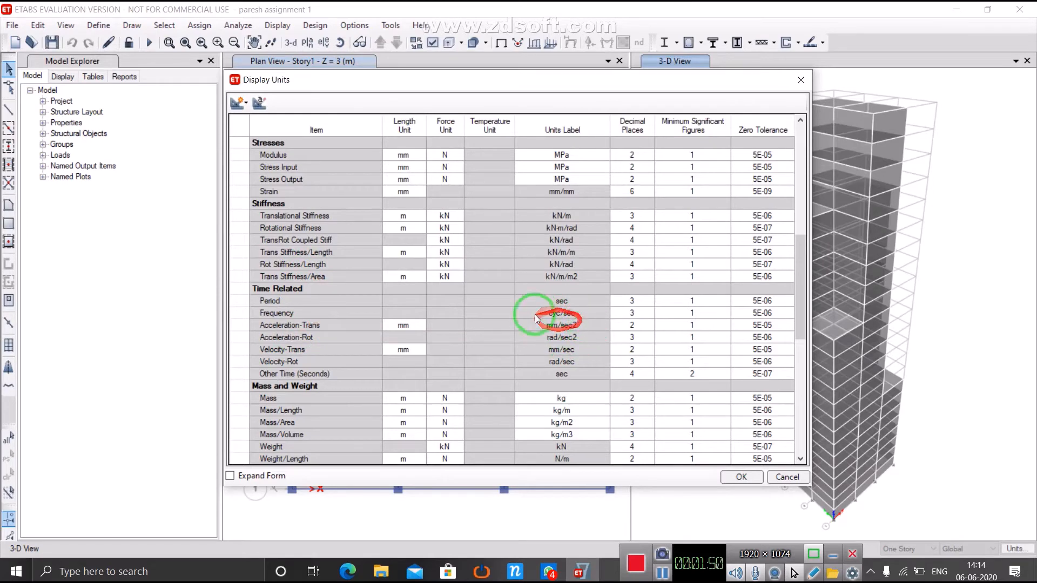
pyautogui.click(739, 478)
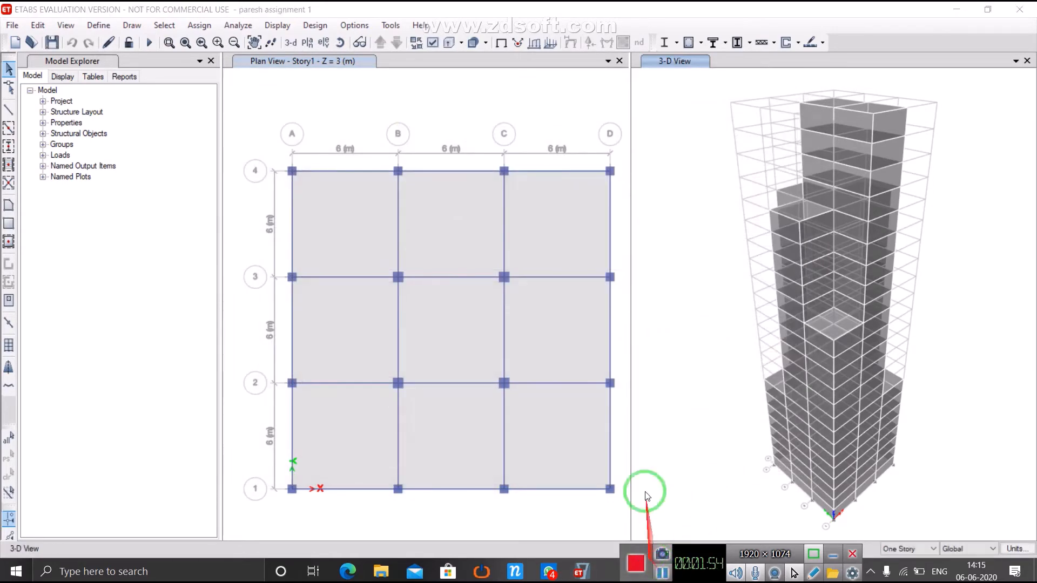
# Step: Try to add a new load case to the existing Dead, Live, wind and seismic cases
pyautogui.click(98, 26)
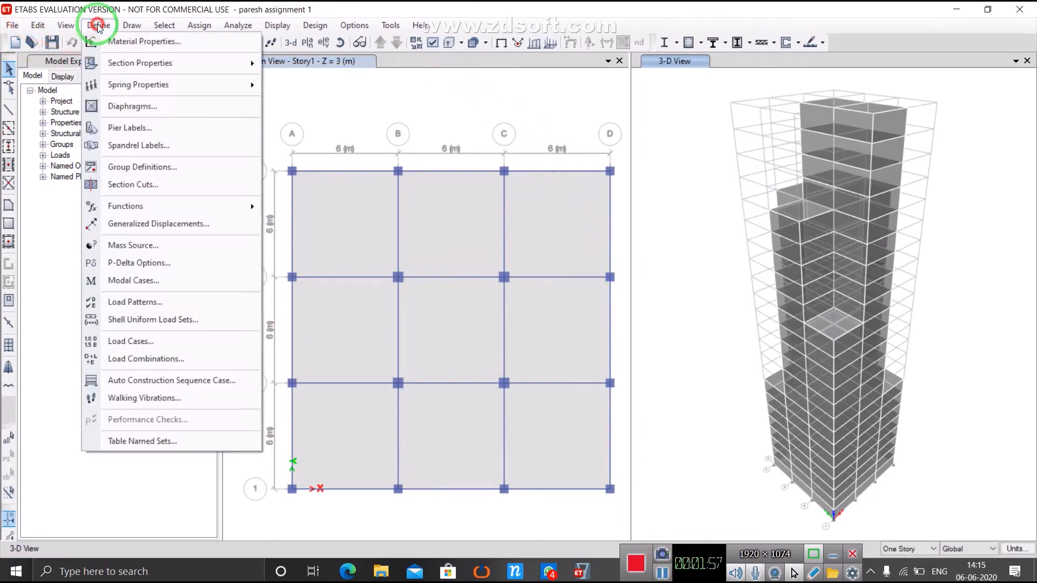
pyautogui.click(139, 340)
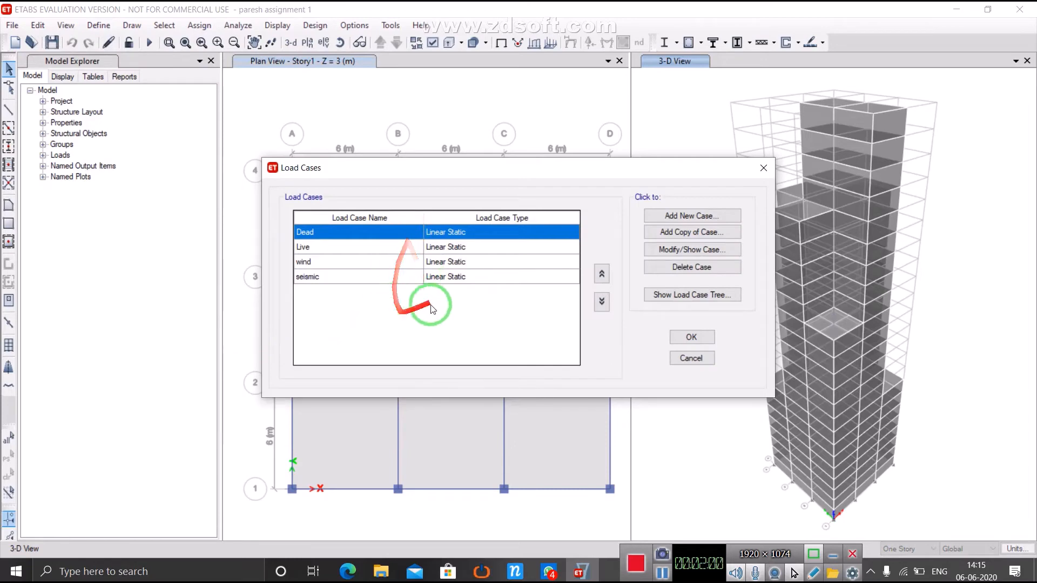
pyautogui.click(693, 220)
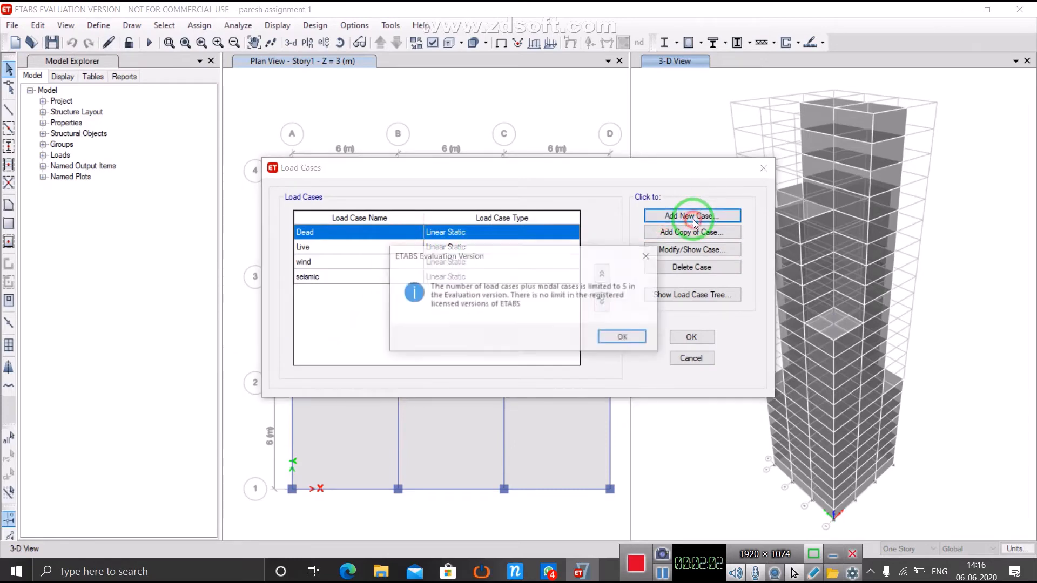
pyautogui.click(611, 337)
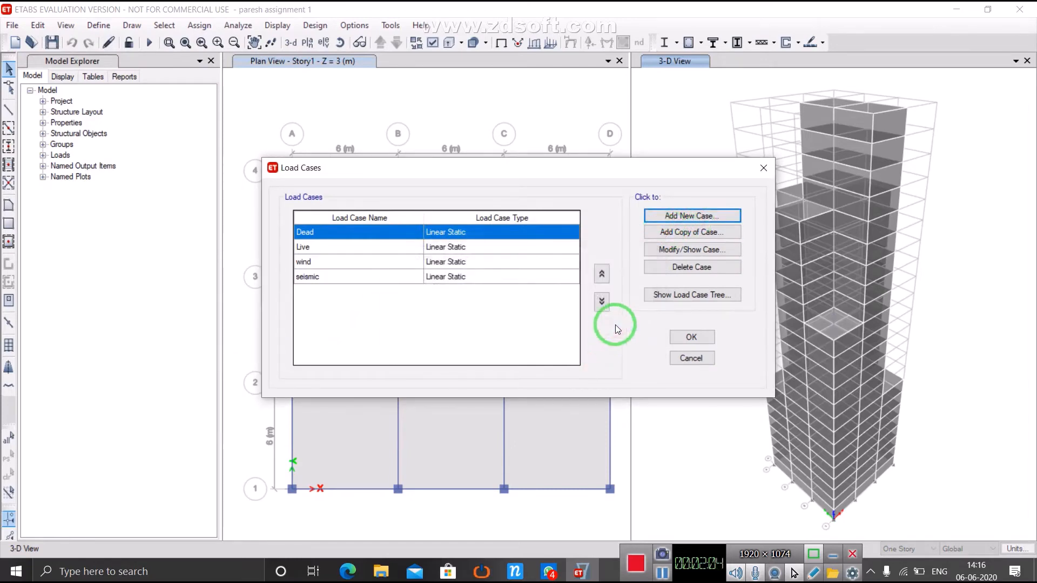
pyautogui.click(697, 219)
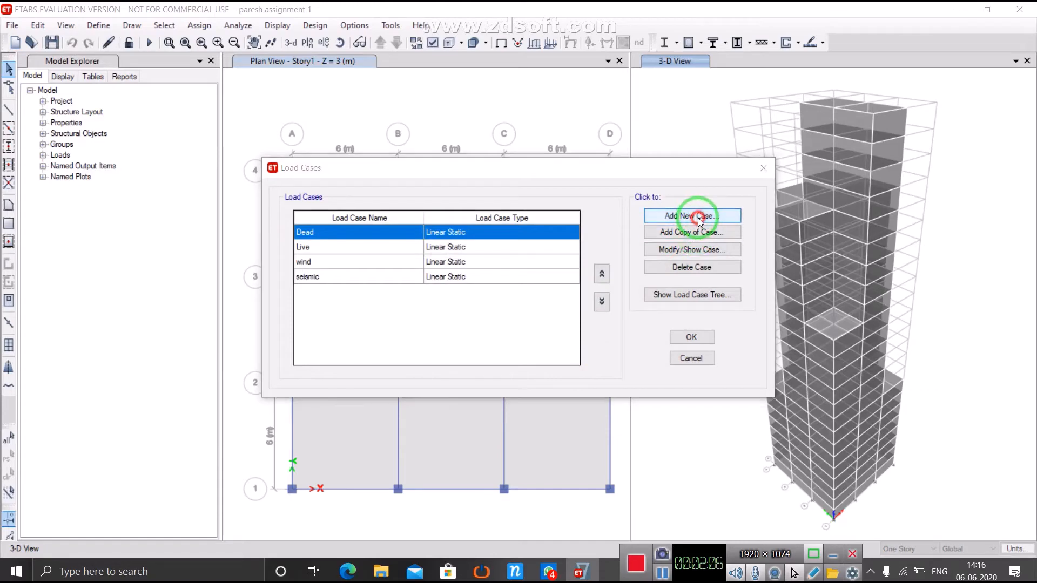
pyautogui.click(614, 336)
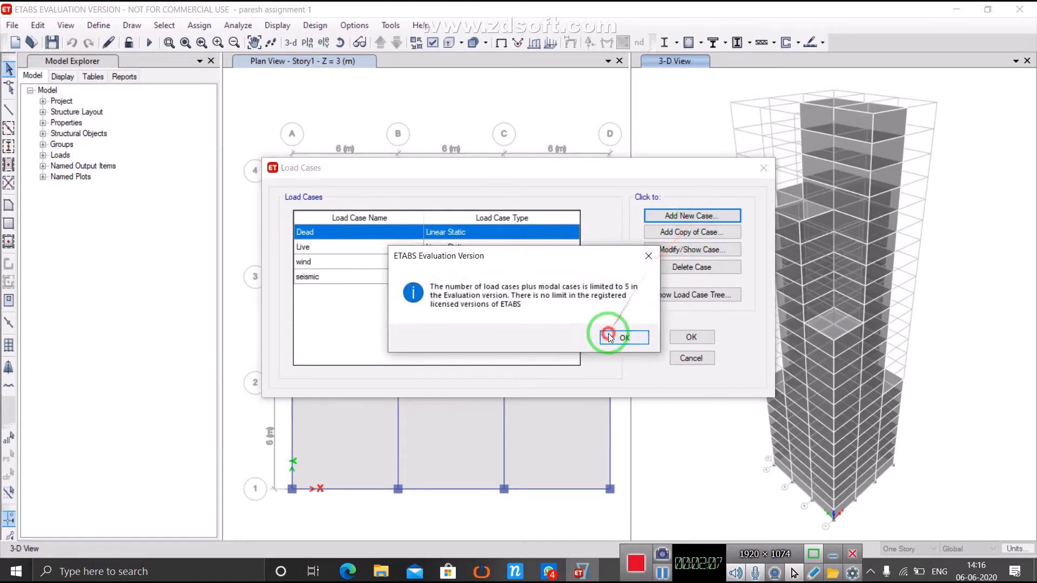
pyautogui.click(660, 570)
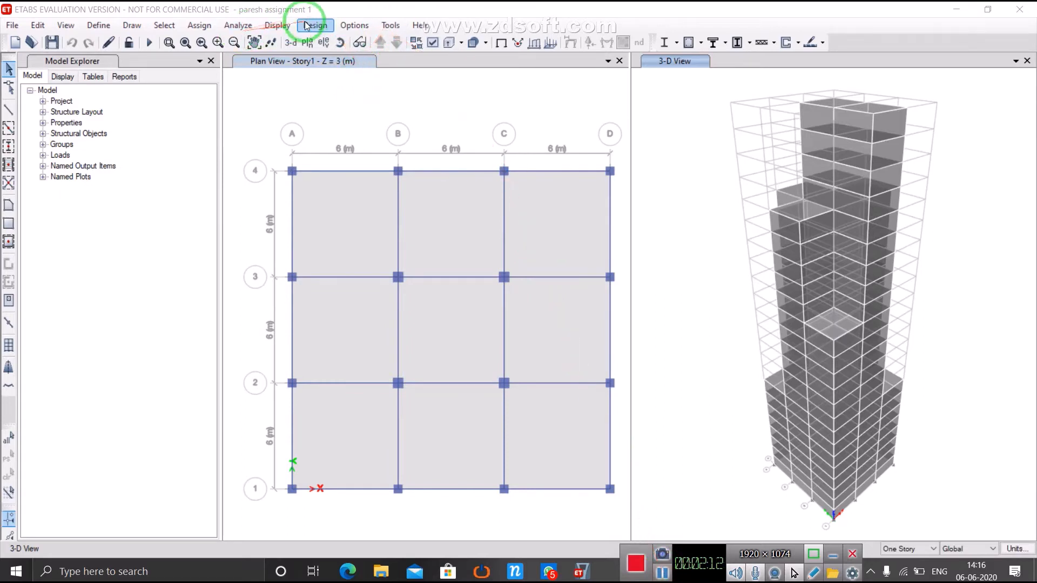
# Step: Add a load case named "response spectrum" and set its load case type to Response Spectrum
pyautogui.click(108, 26)
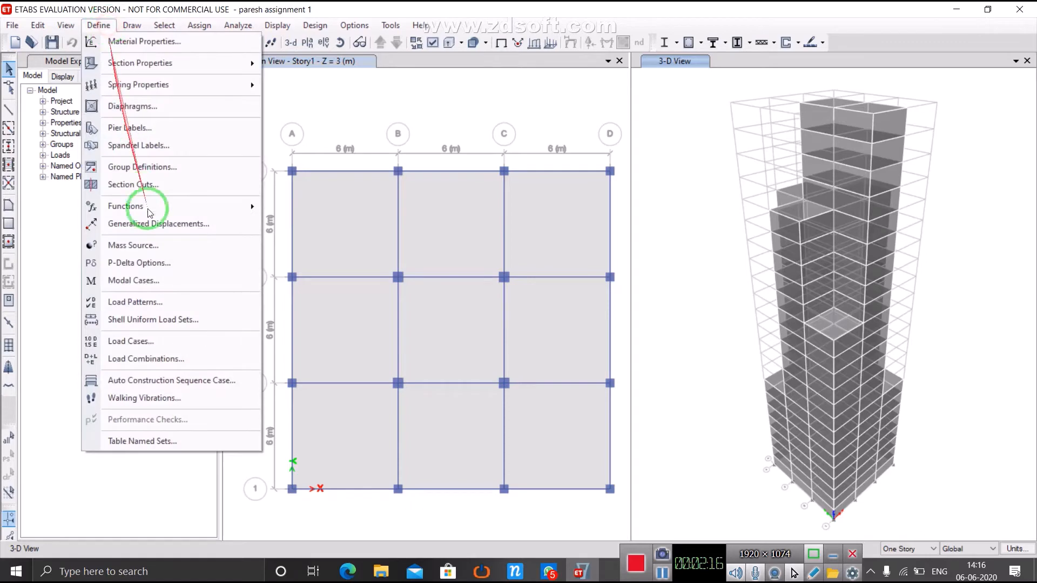
pyautogui.click(142, 339)
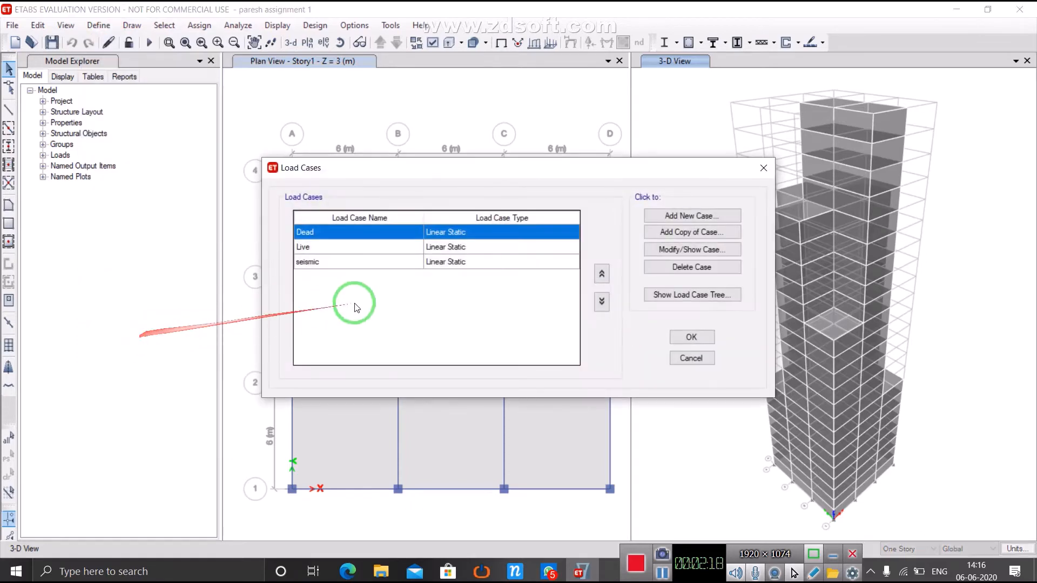
pyautogui.click(721, 216)
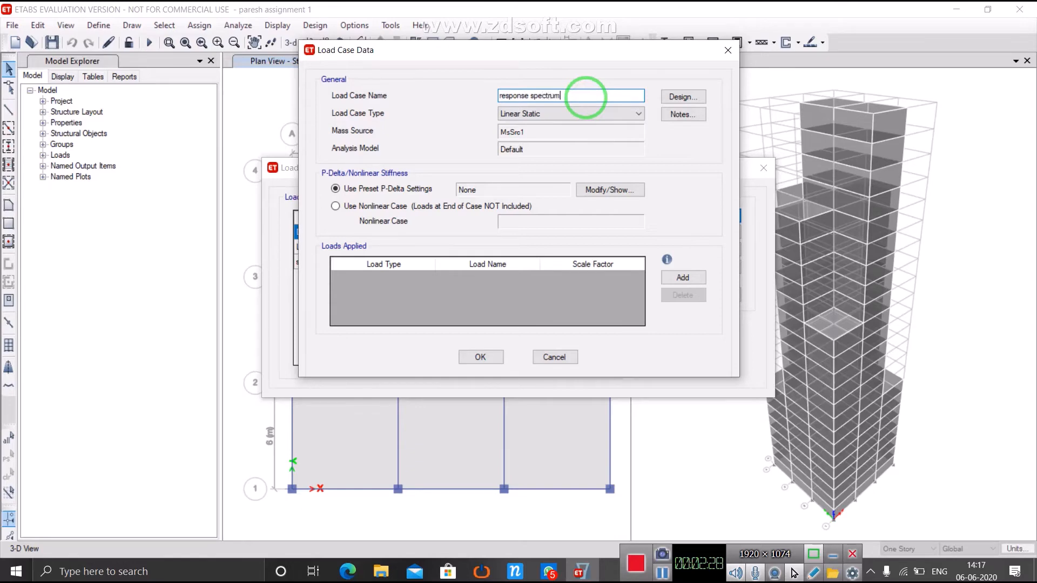
pyautogui.click(582, 109)
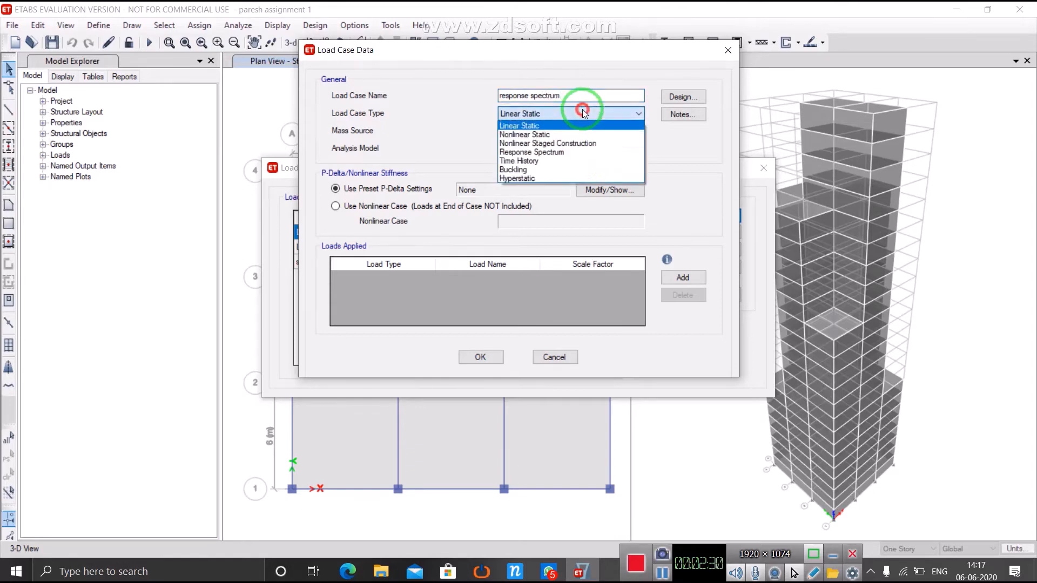
pyautogui.click(584, 153)
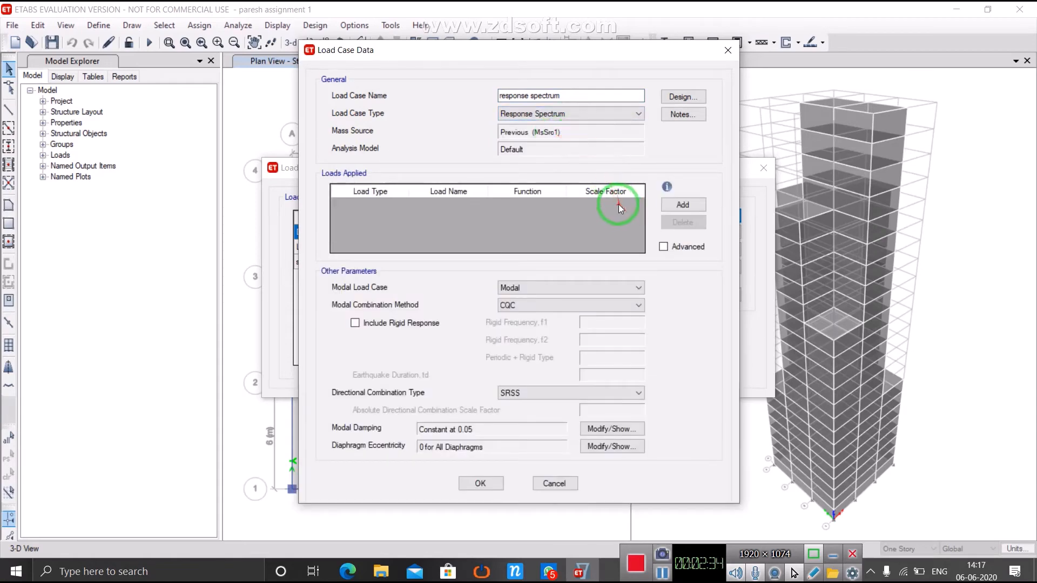
# Step: Add an Acceleration load in direction U1 to the load case, using the "response spectrum" function
pyautogui.click(673, 210)
pyautogui.click(365, 203)
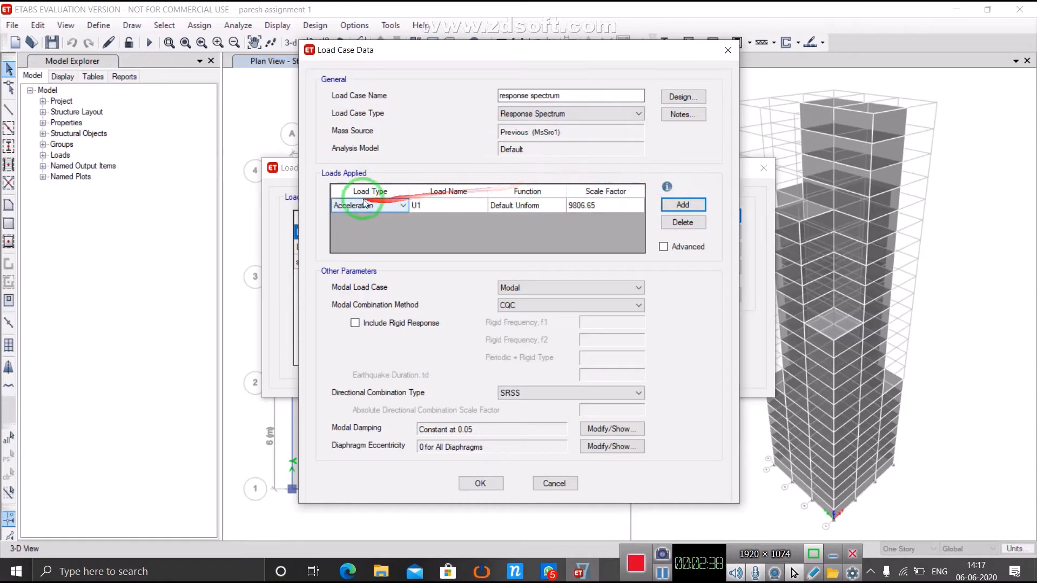
pyautogui.click(548, 205)
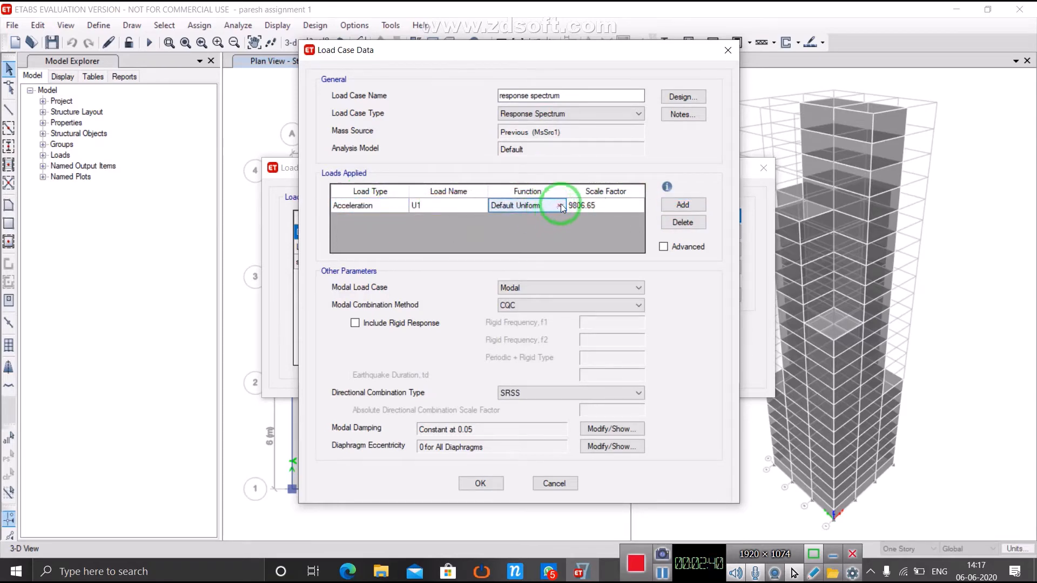
pyautogui.click(561, 206)
pyautogui.click(565, 224)
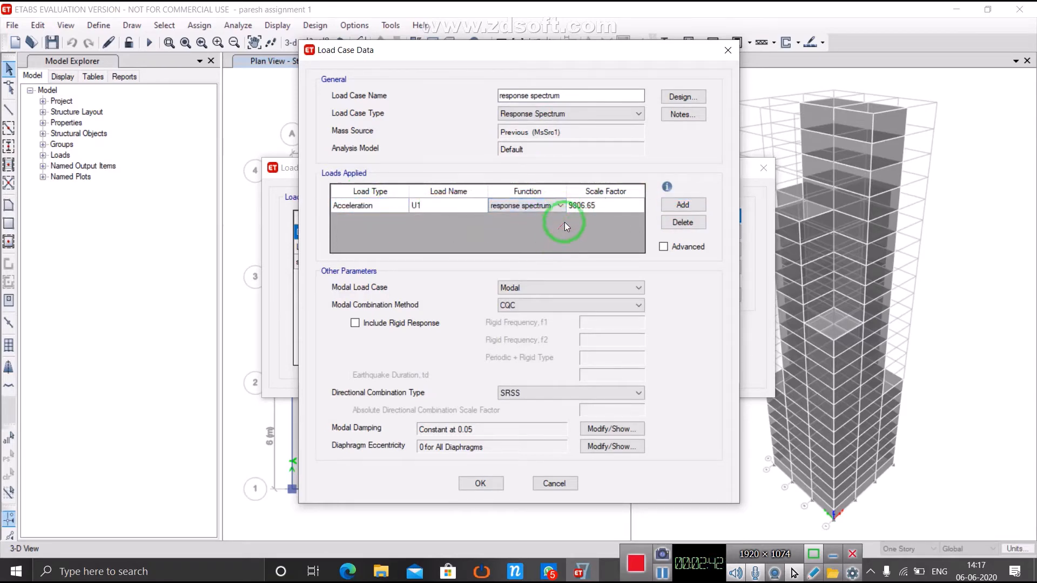
# Step: Save the new response spectrum load case and accept the list of load cases
pyautogui.click(472, 488)
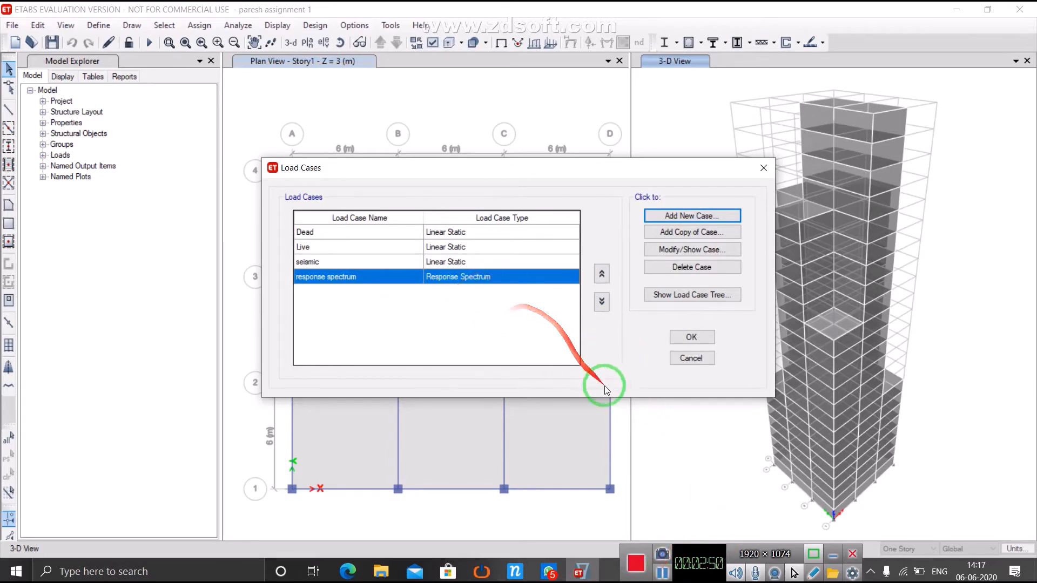
pyautogui.click(693, 337)
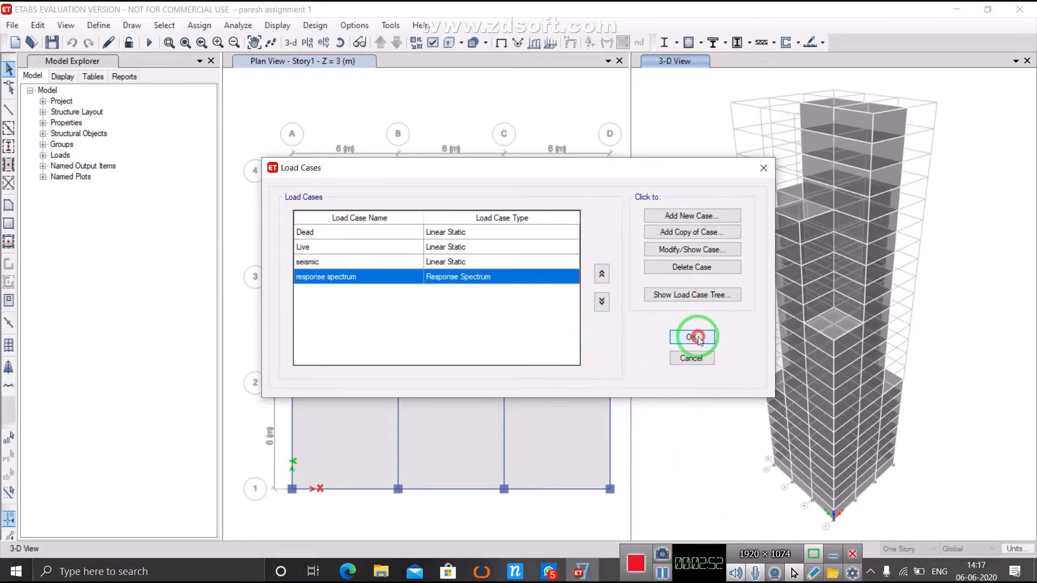
pyautogui.click(661, 565)
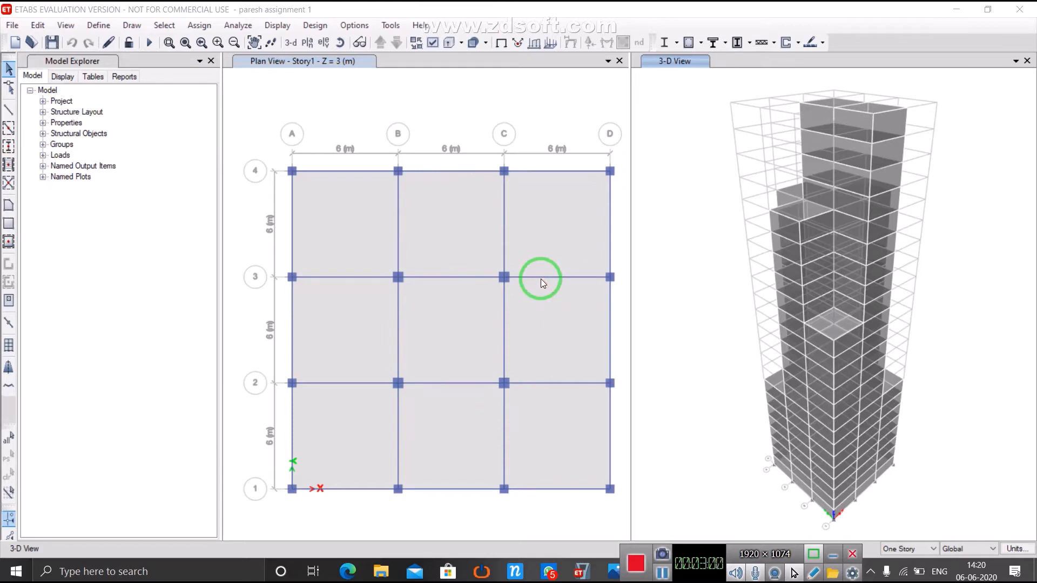
# Step: Reopen the "response spectrum" load case definition for modification
pyautogui.click(111, 26)
pyautogui.click(110, 25)
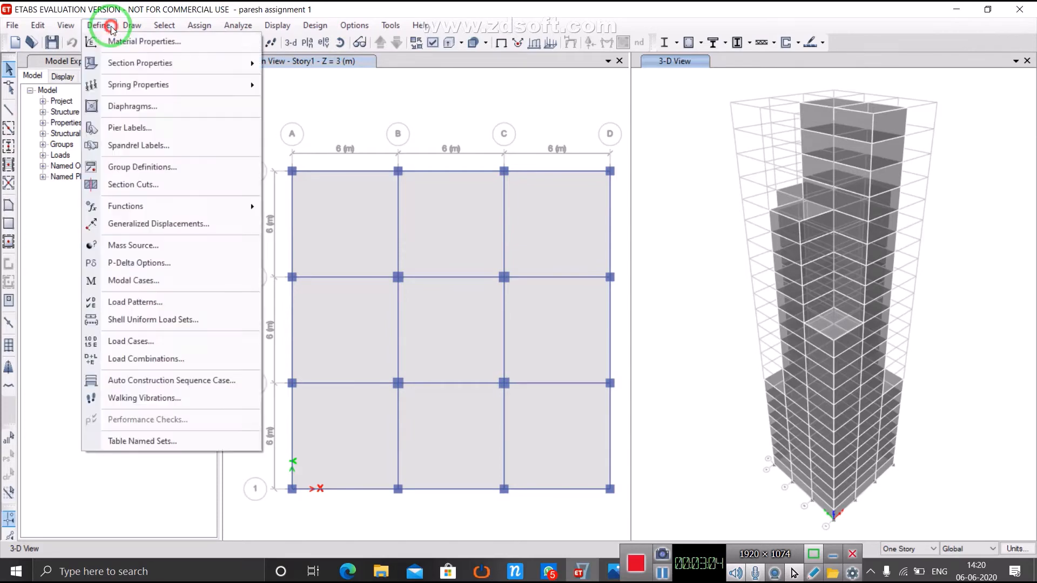
pyautogui.click(209, 340)
pyautogui.click(504, 278)
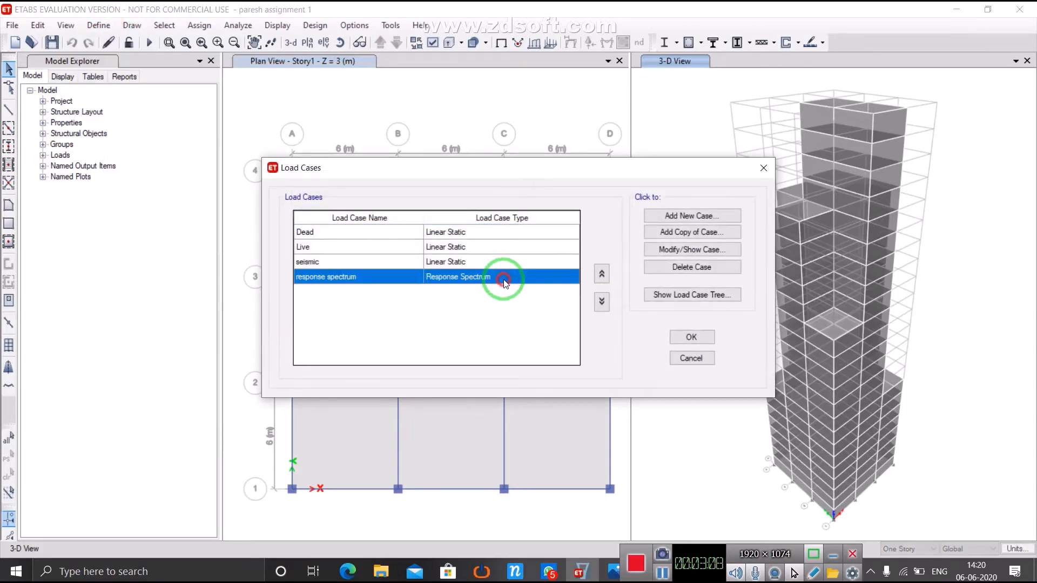
pyautogui.click(696, 250)
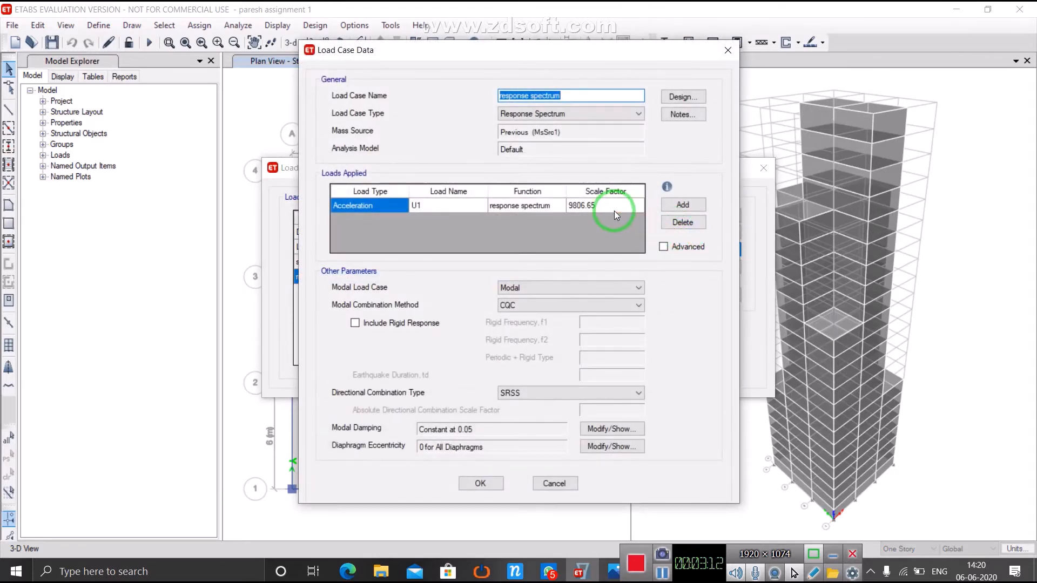
pyautogui.click(657, 574)
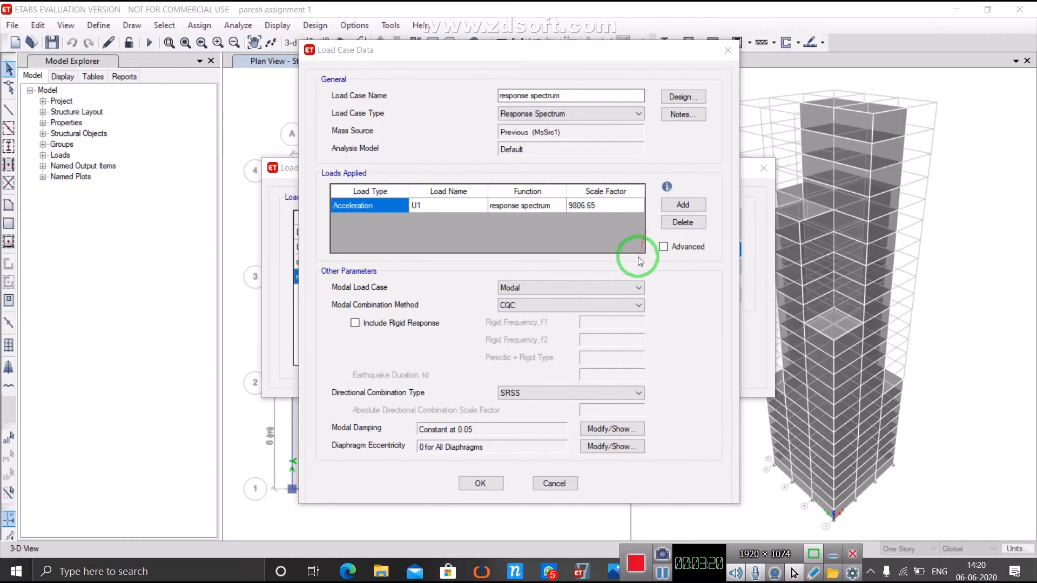
# Step: Consult the scale factor calculation screenshots in Photos and set the U1 acceleration load's scale factor to 1633.5 in ETABS
pyautogui.click(614, 571)
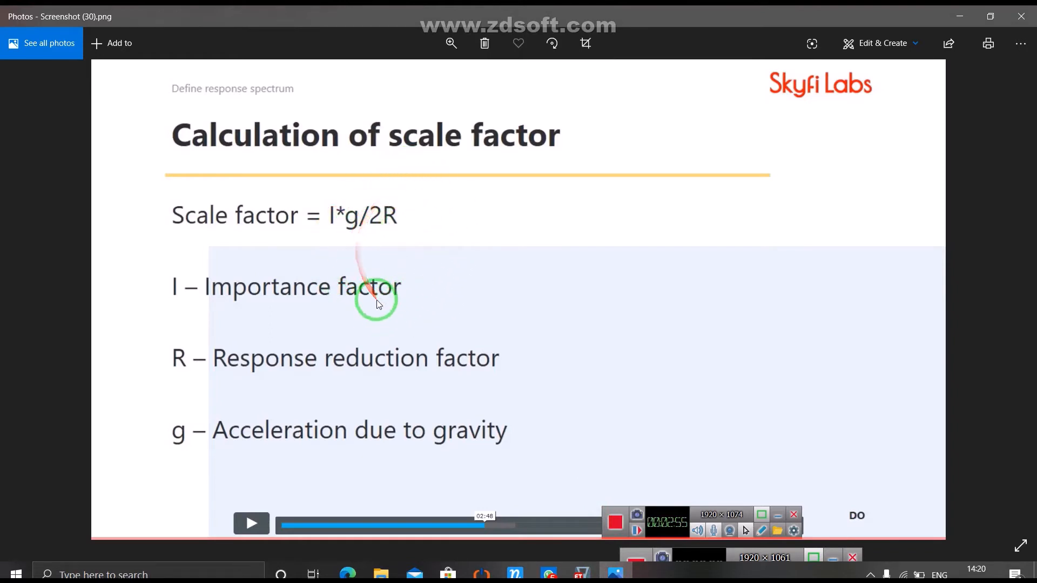
pyautogui.press('Right')
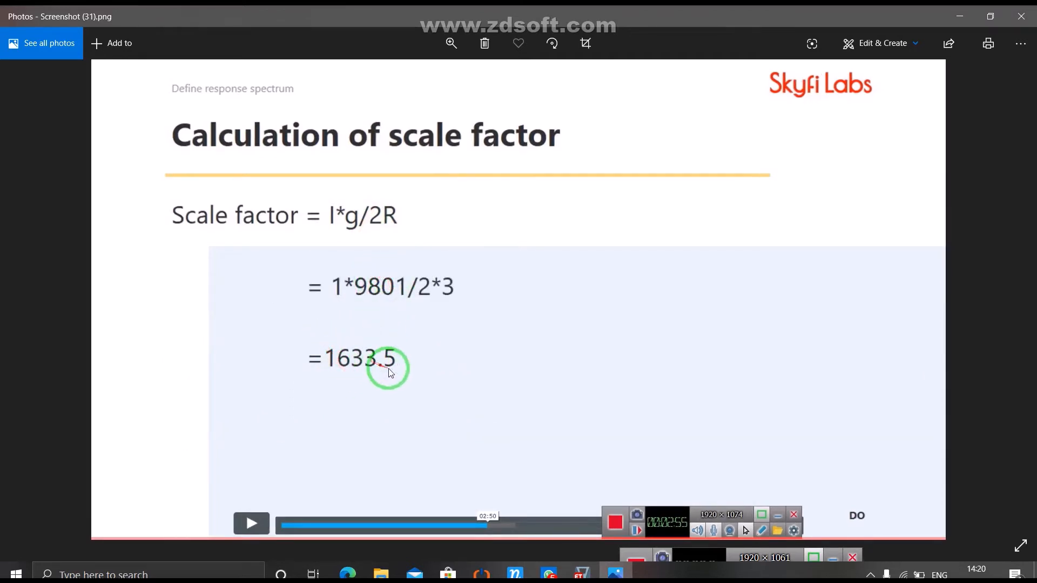
pyautogui.click(579, 573)
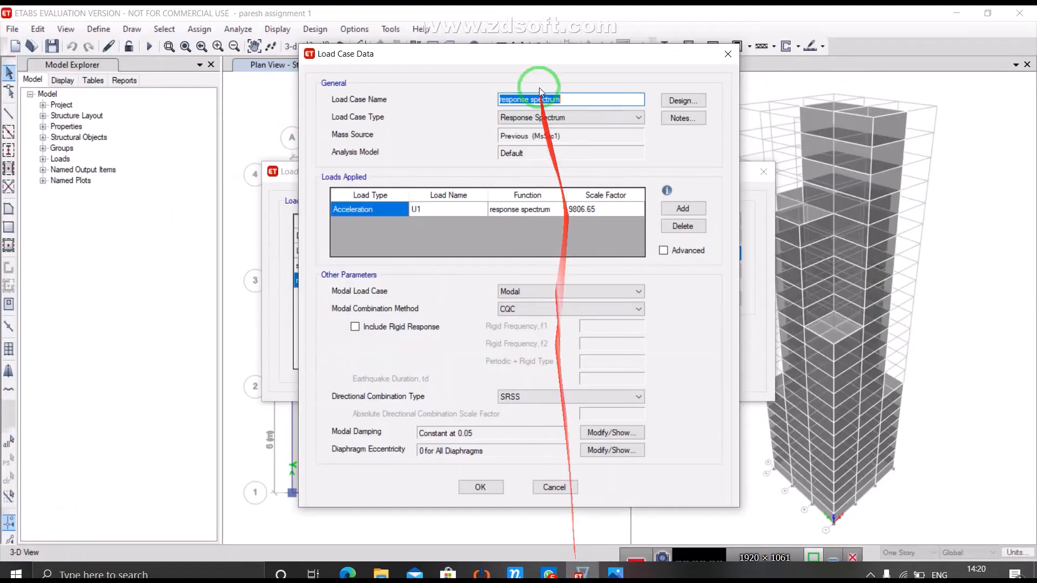
pyautogui.click(604, 210)
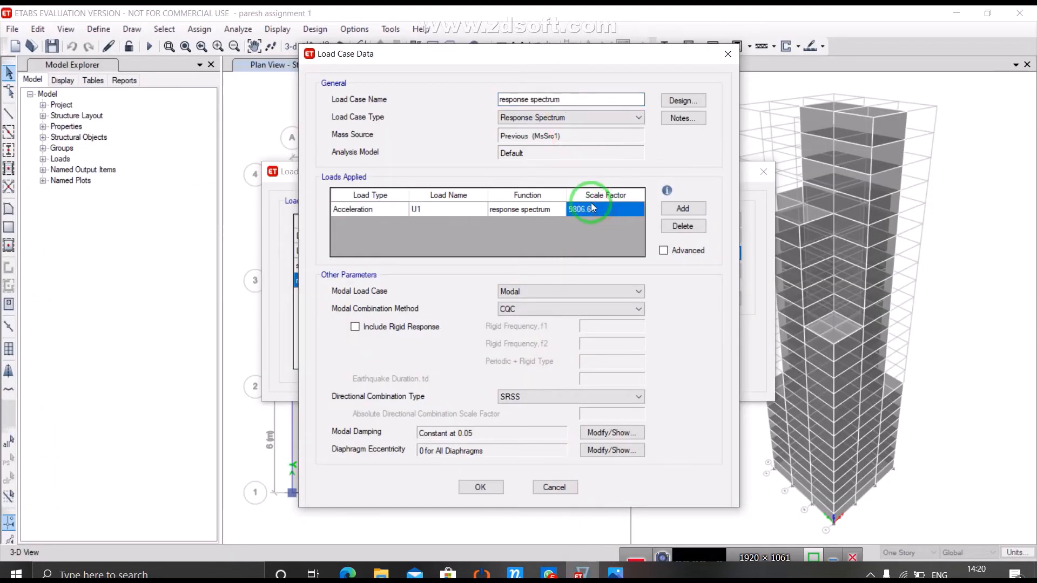
pyautogui.write('1633.5')
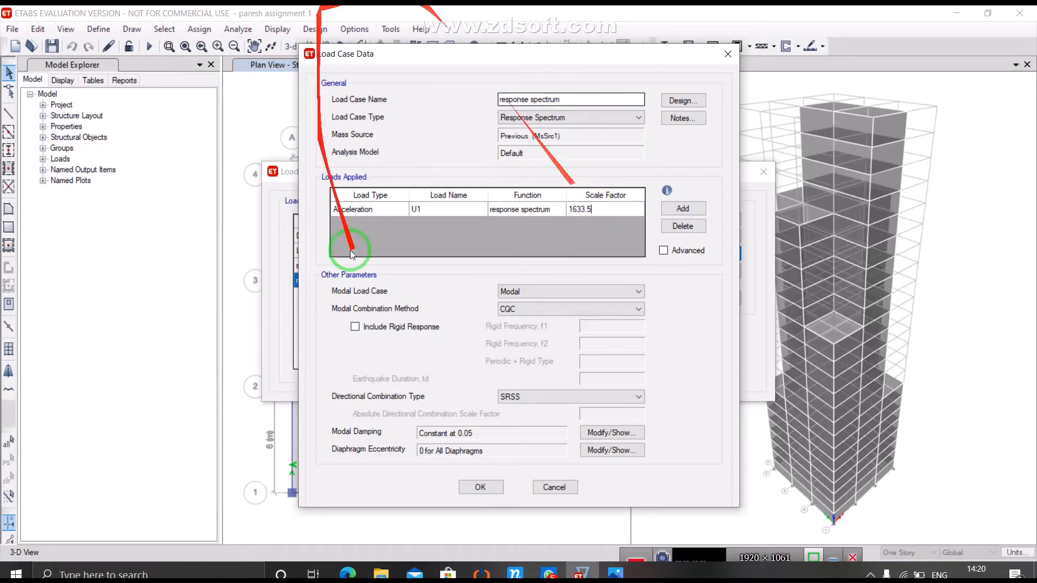
pyautogui.click(615, 574)
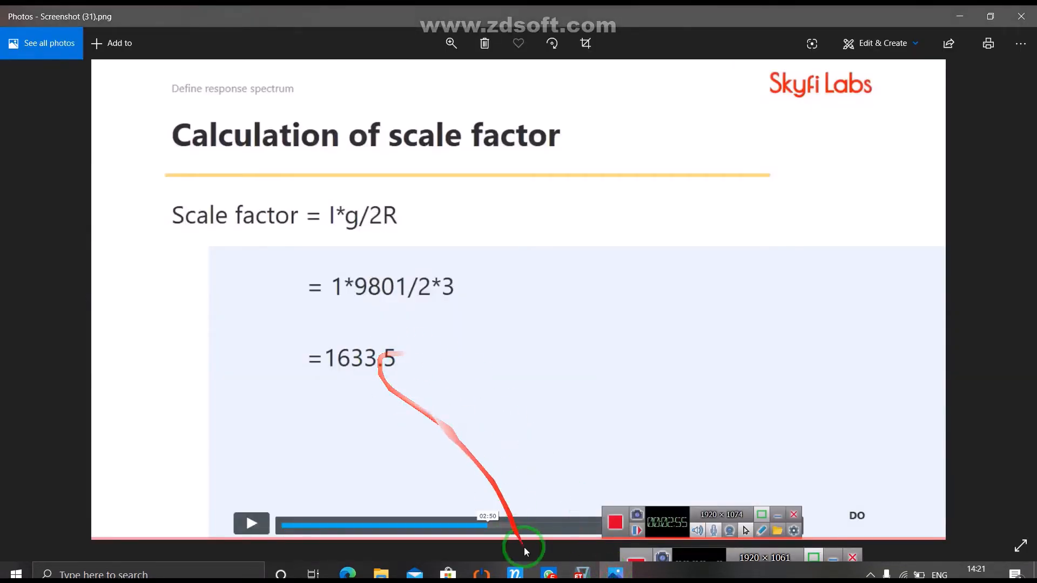
pyautogui.click(580, 572)
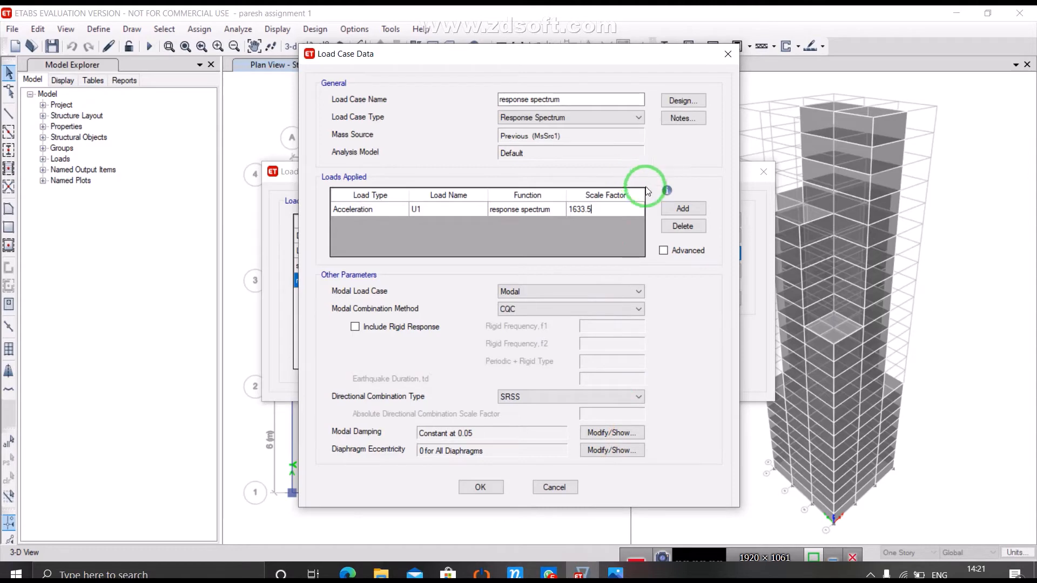
# Step: Add a second Acceleration load in direction U2 with the "response spectrum" function and a scale factor of 1633.5
pyautogui.click(676, 211)
pyautogui.click(419, 223)
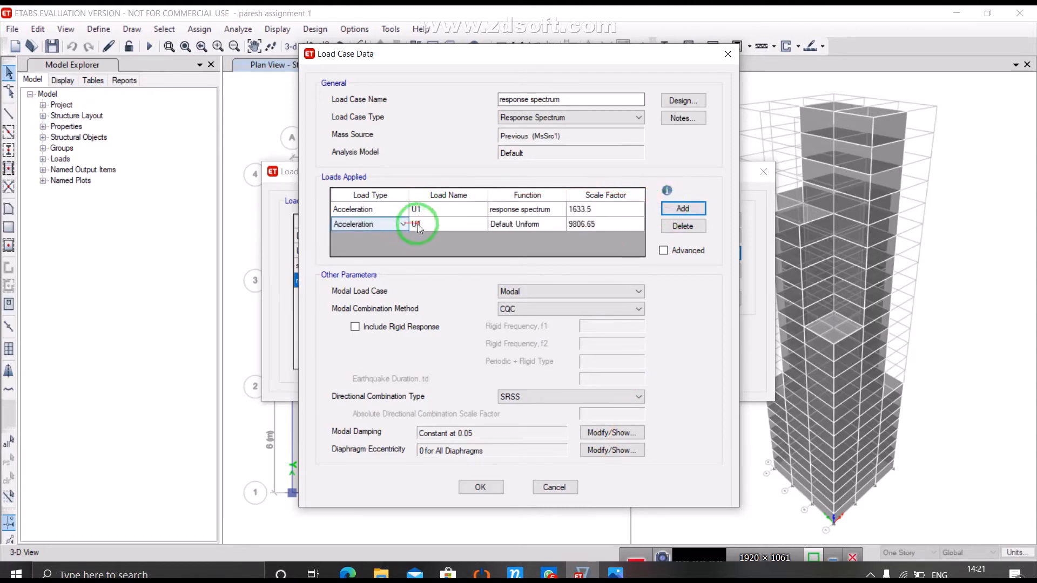
pyautogui.click(461, 228)
pyautogui.click(481, 223)
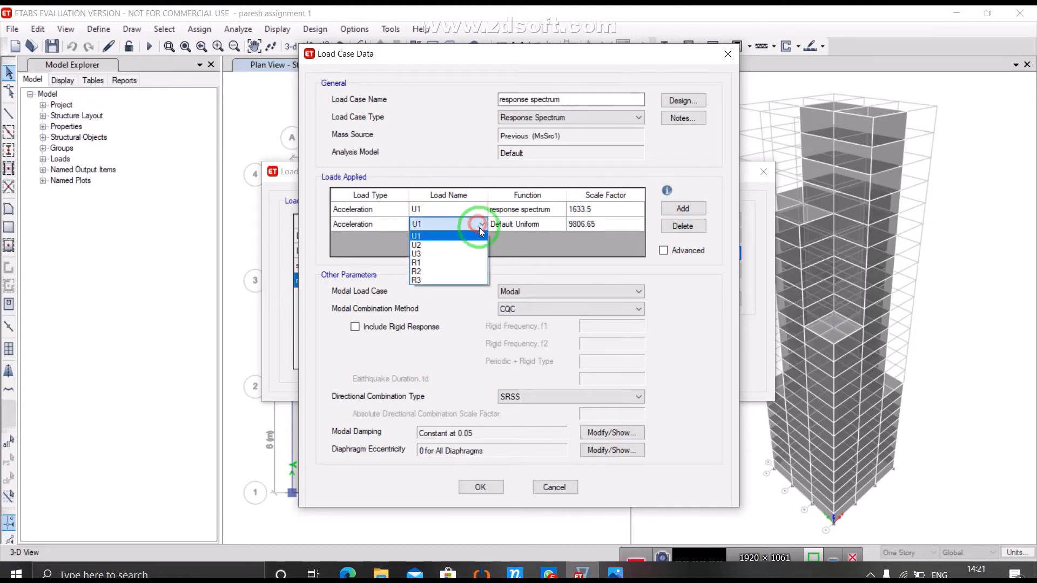
pyautogui.click(478, 245)
pyautogui.click(535, 224)
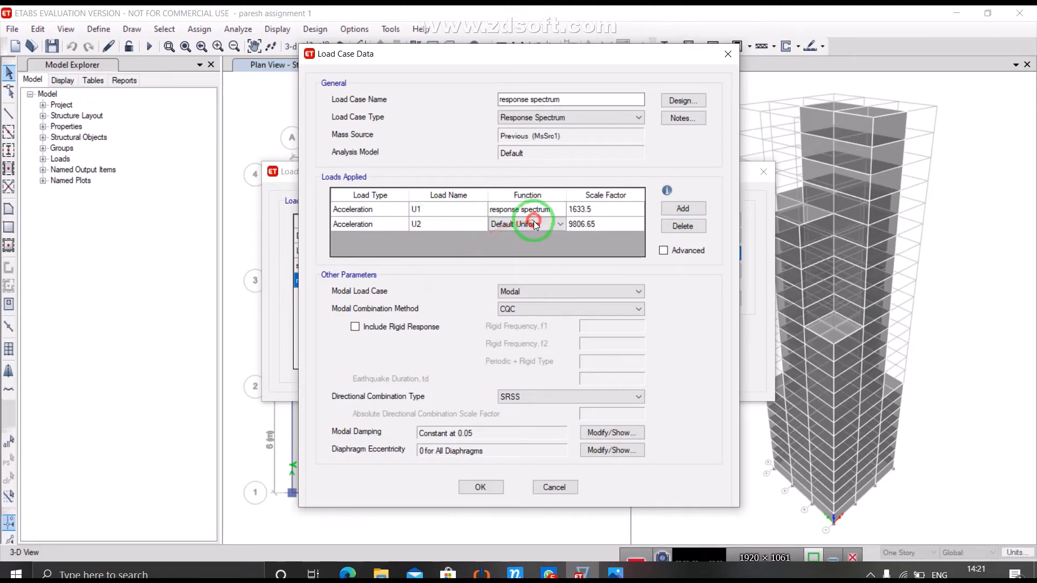
pyautogui.click(549, 224)
pyautogui.click(547, 253)
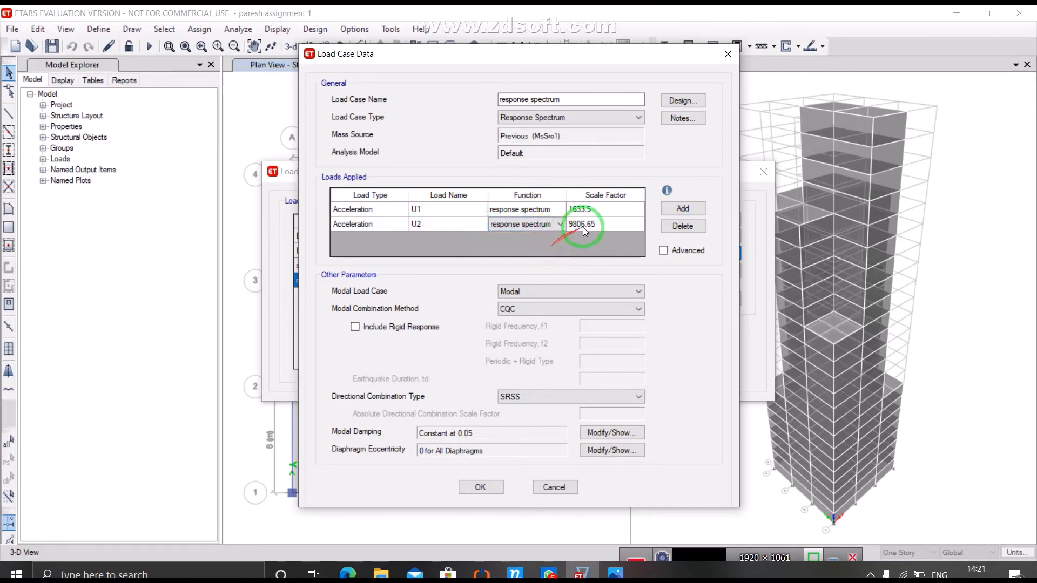
pyautogui.click(594, 224)
pyautogui.write('1633')
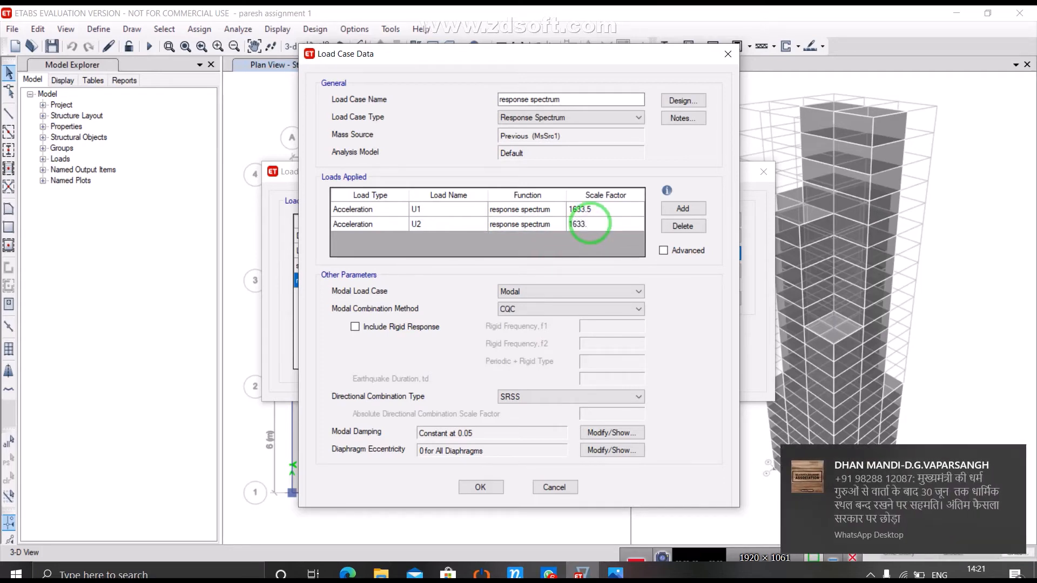
pyautogui.write('.5')
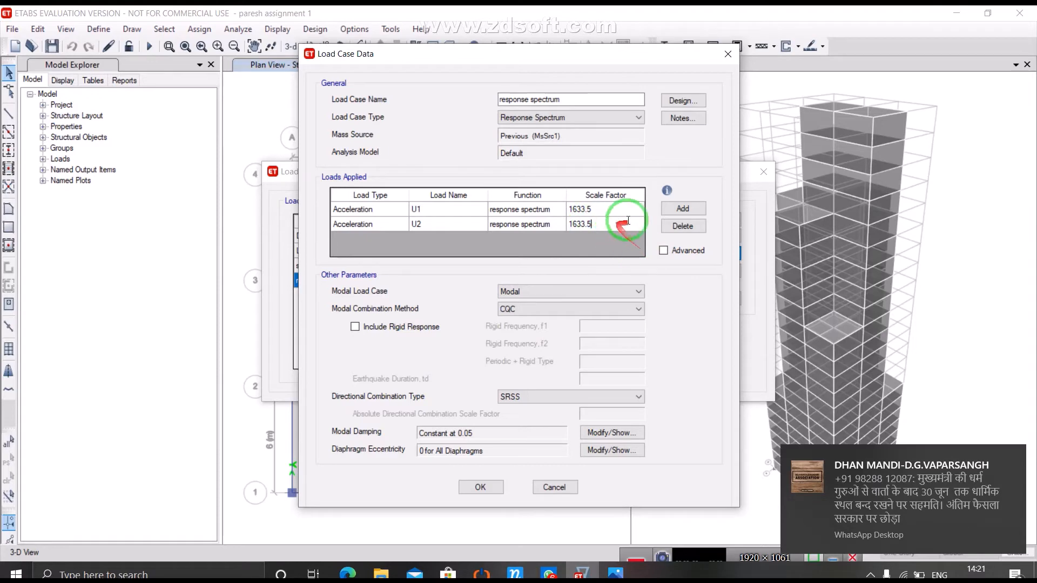
pyautogui.click(684, 210)
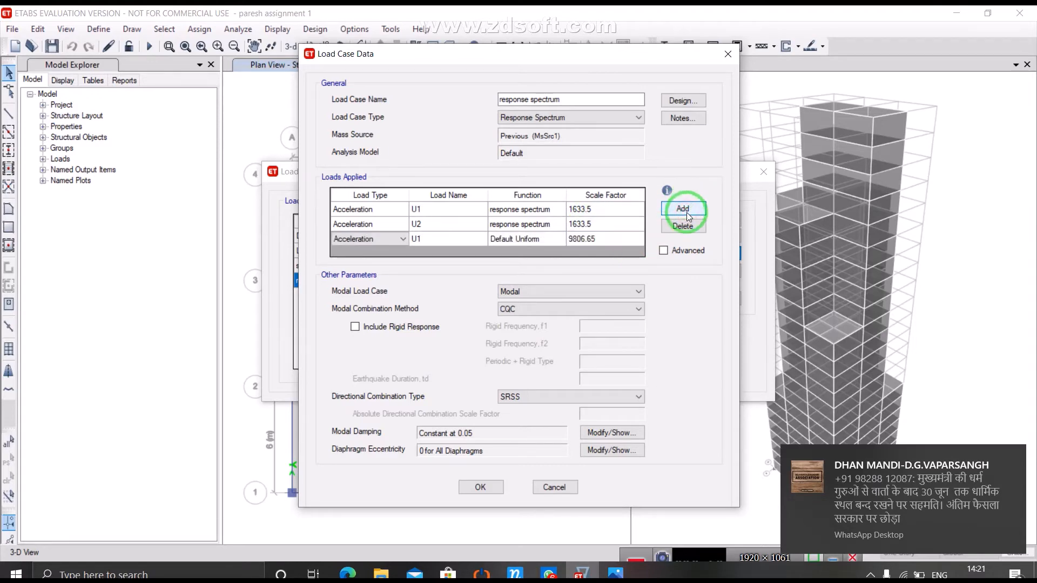
pyautogui.click(584, 241)
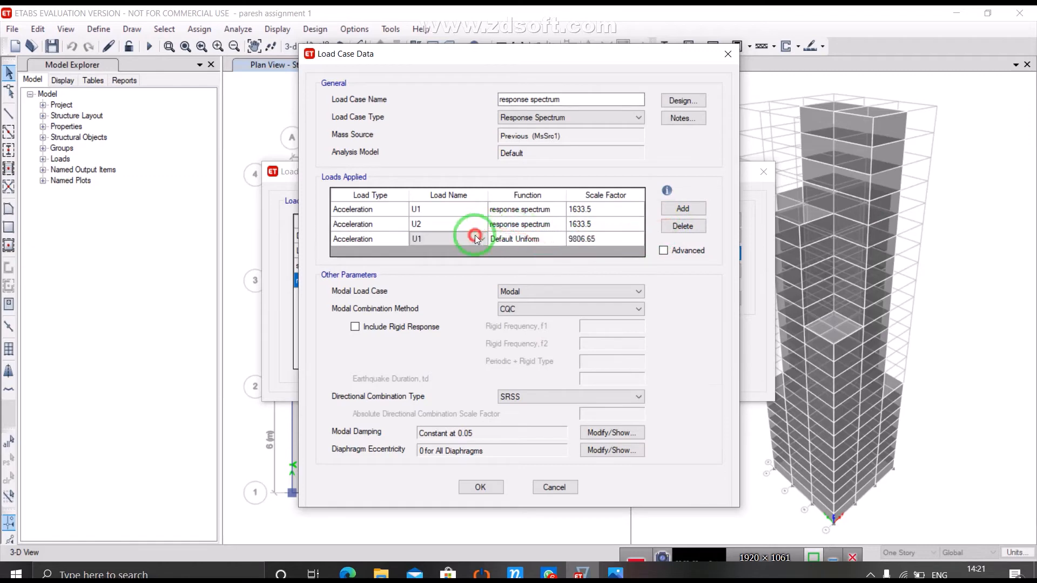
pyautogui.click(428, 240)
pyautogui.click(683, 226)
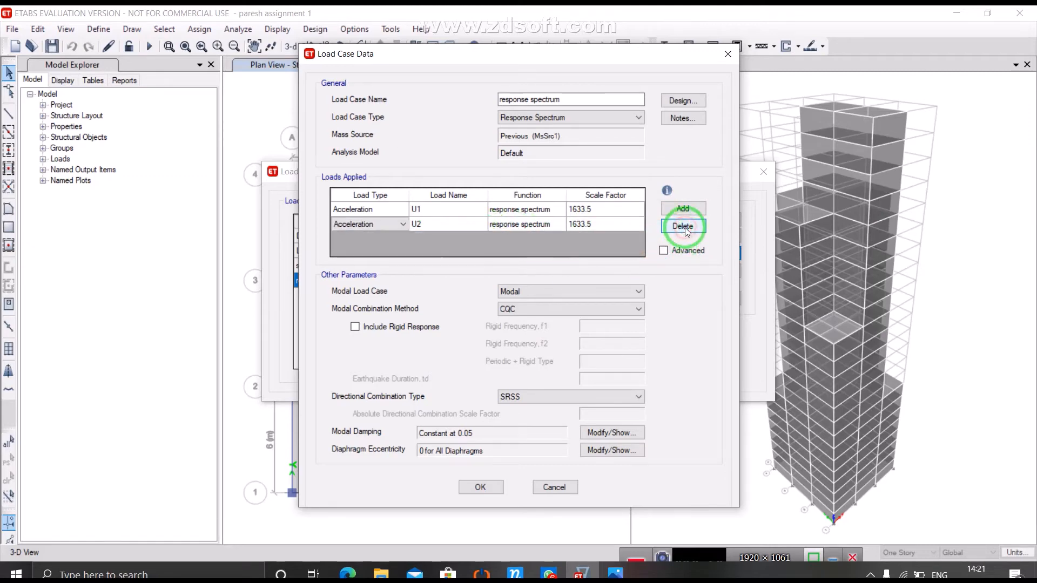
# Step: Save the response spectrum load case, recheck its definition and accept the list of load cases
pyautogui.click(480, 487)
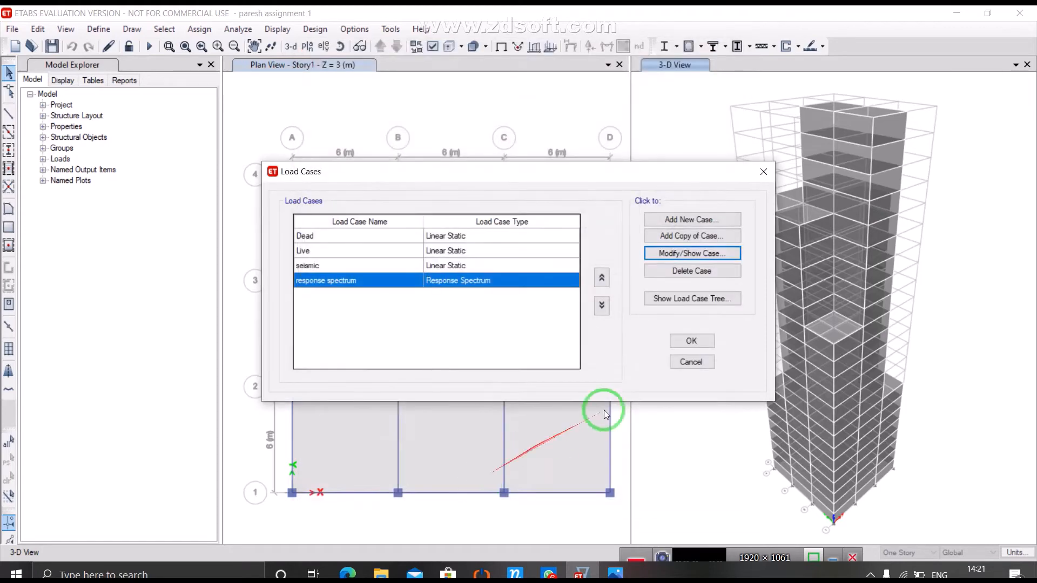
pyautogui.click(693, 255)
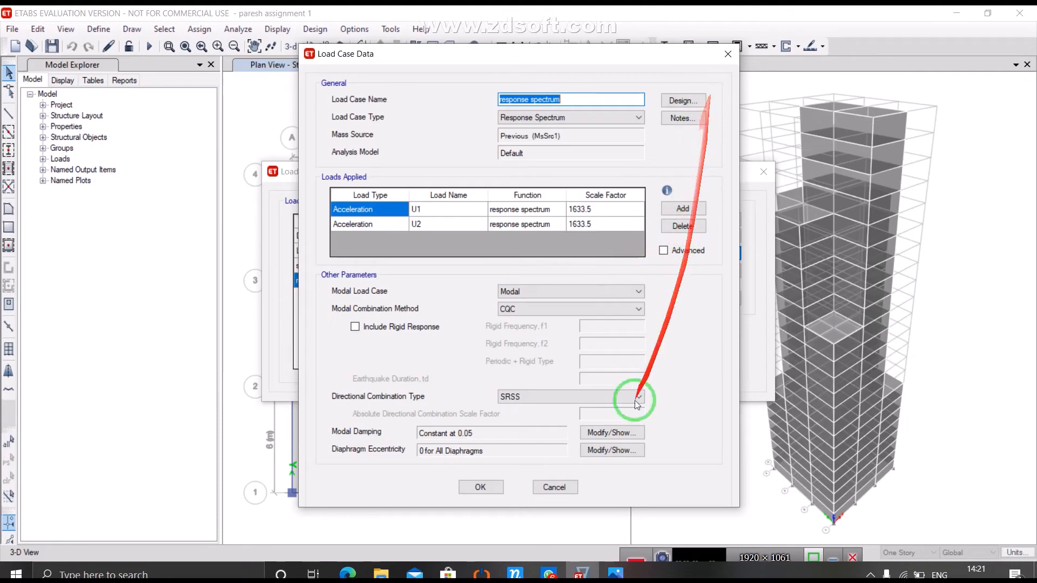
pyautogui.click(482, 487)
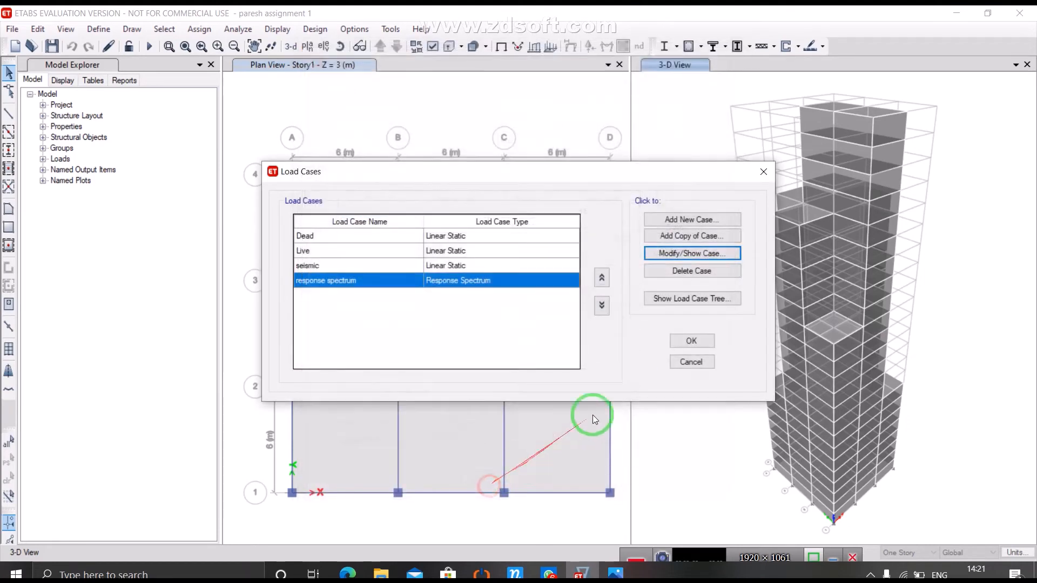
pyautogui.click(693, 342)
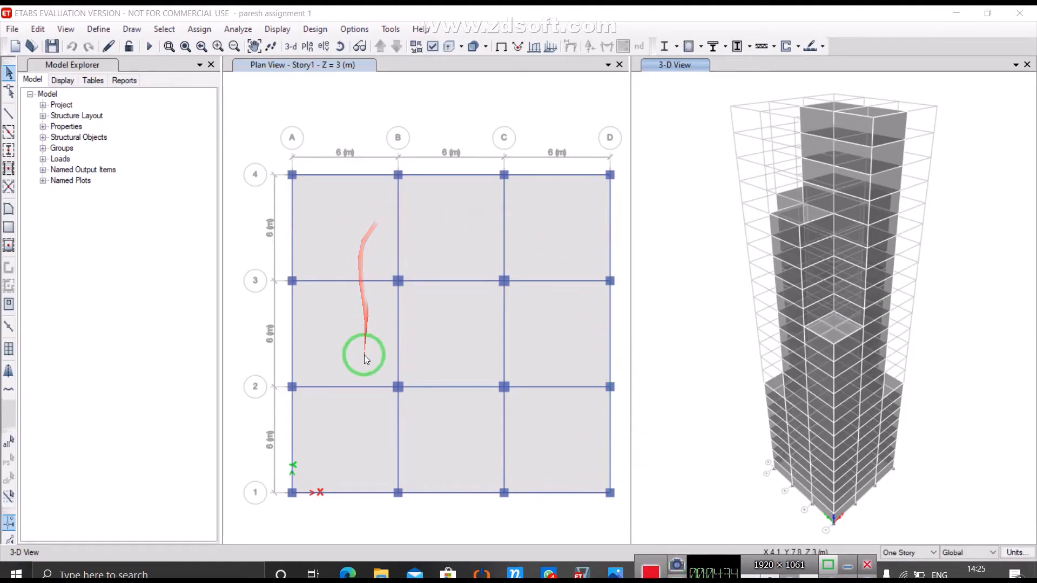
# Step: Set the Dead and Live load cases to Do Not Run and run the analysis
pyautogui.click(244, 36)
pyautogui.click(246, 35)
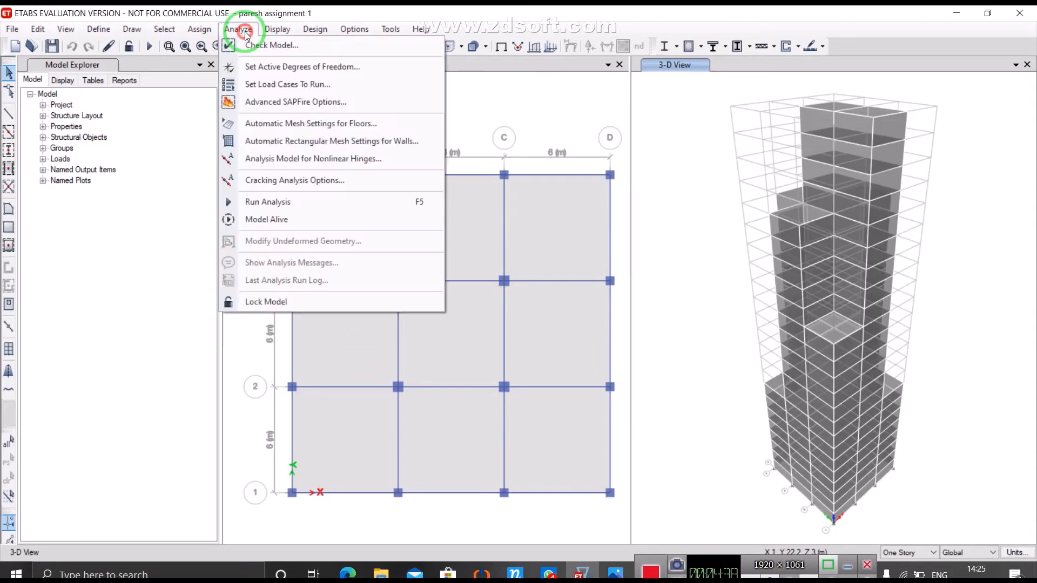
pyautogui.click(273, 85)
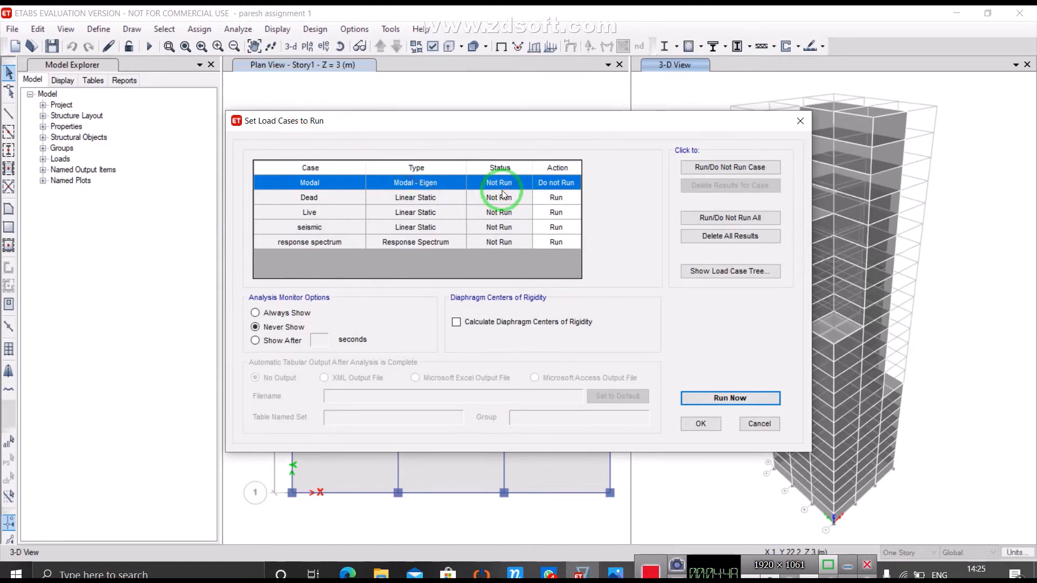
pyautogui.click(438, 199)
pyautogui.click(699, 168)
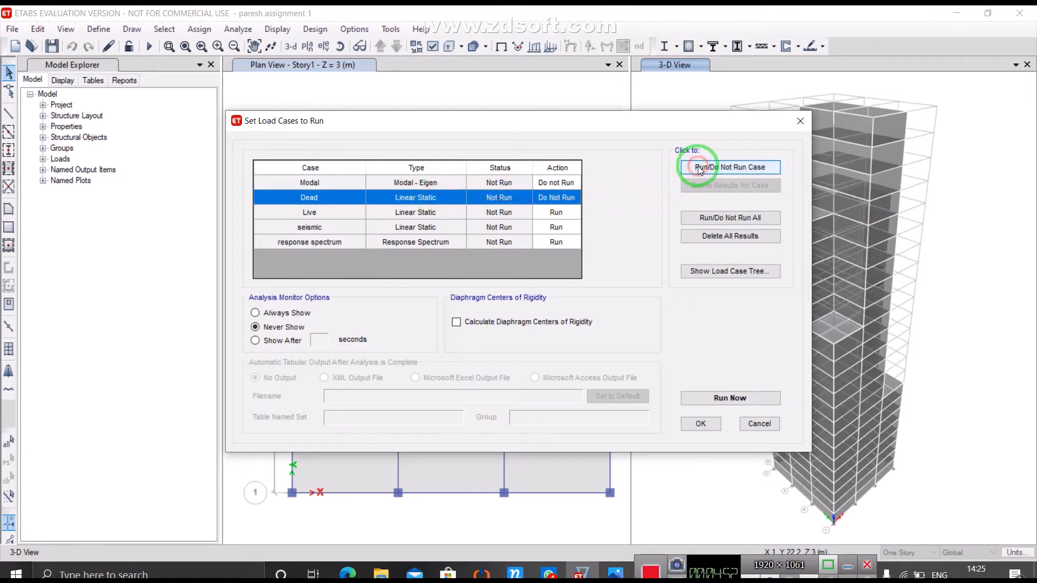
pyautogui.click(500, 214)
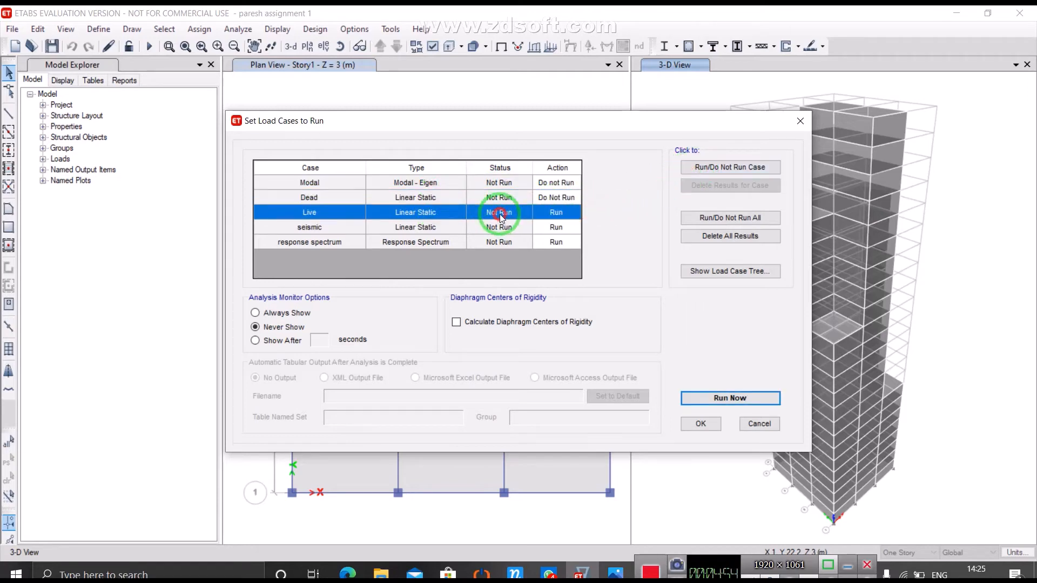
pyautogui.click(721, 168)
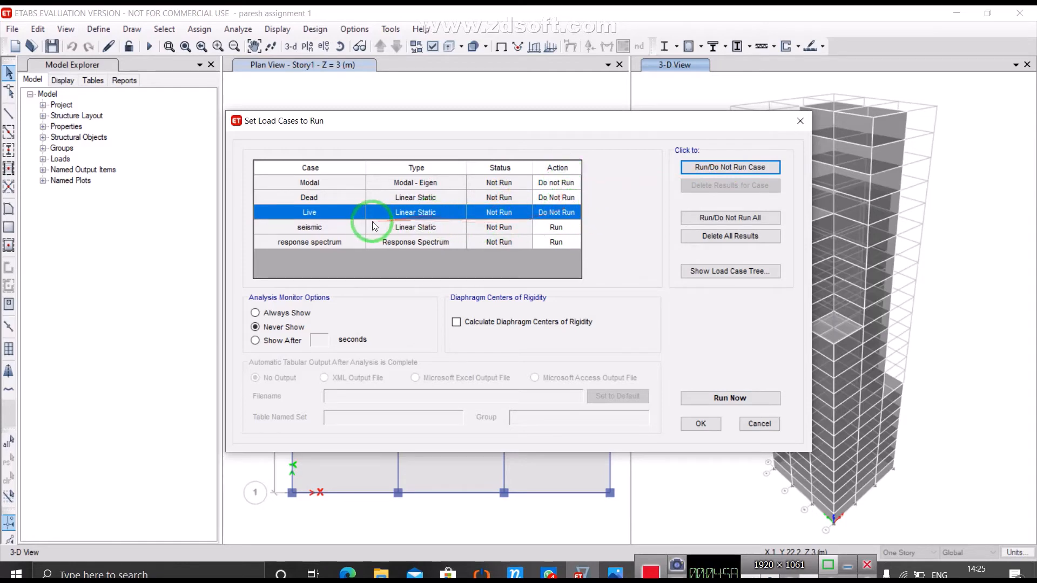
pyautogui.click(708, 399)
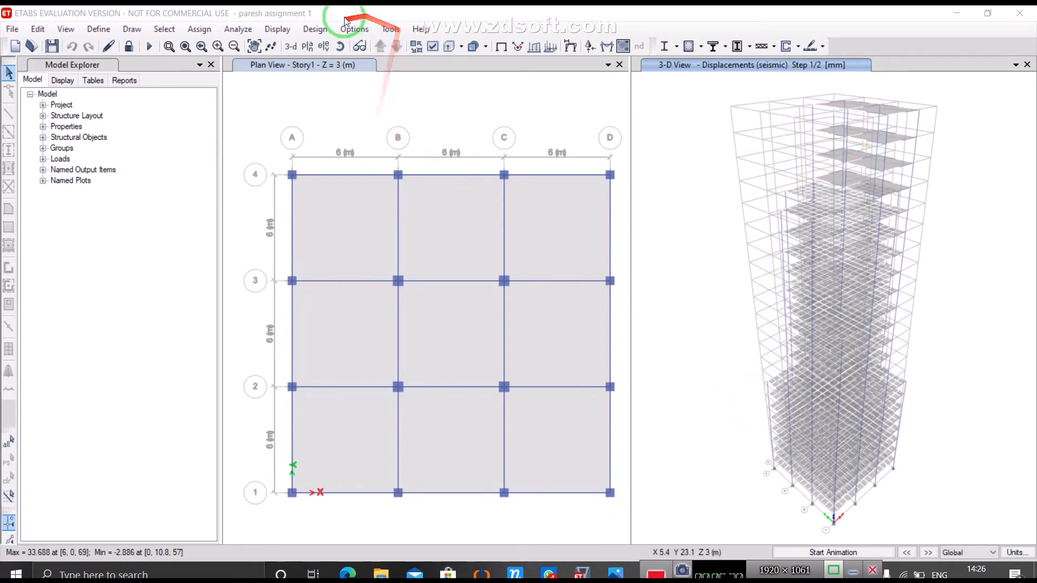
pyautogui.click(316, 29)
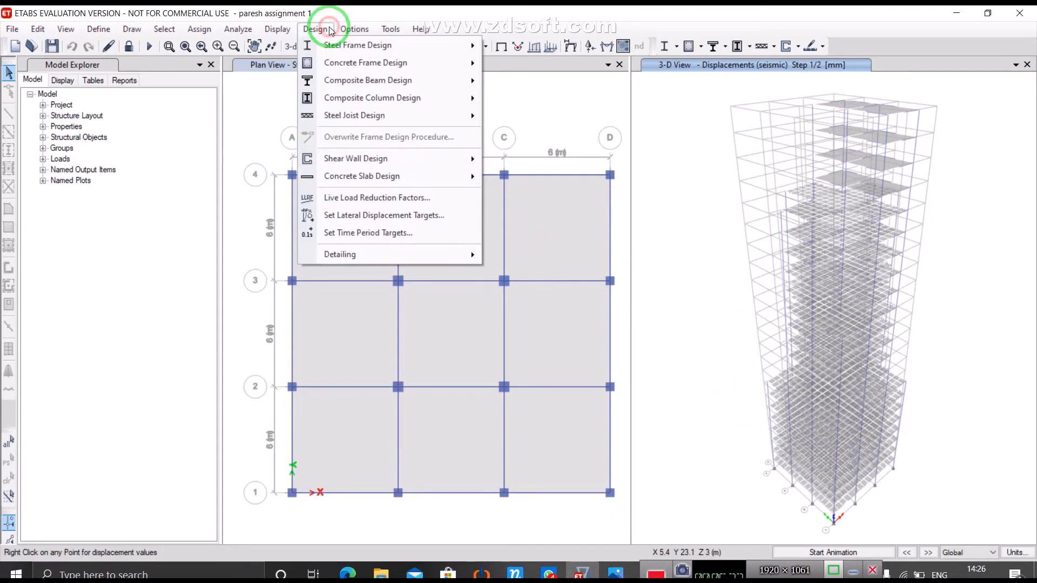
pyautogui.moveTo(350, 66)
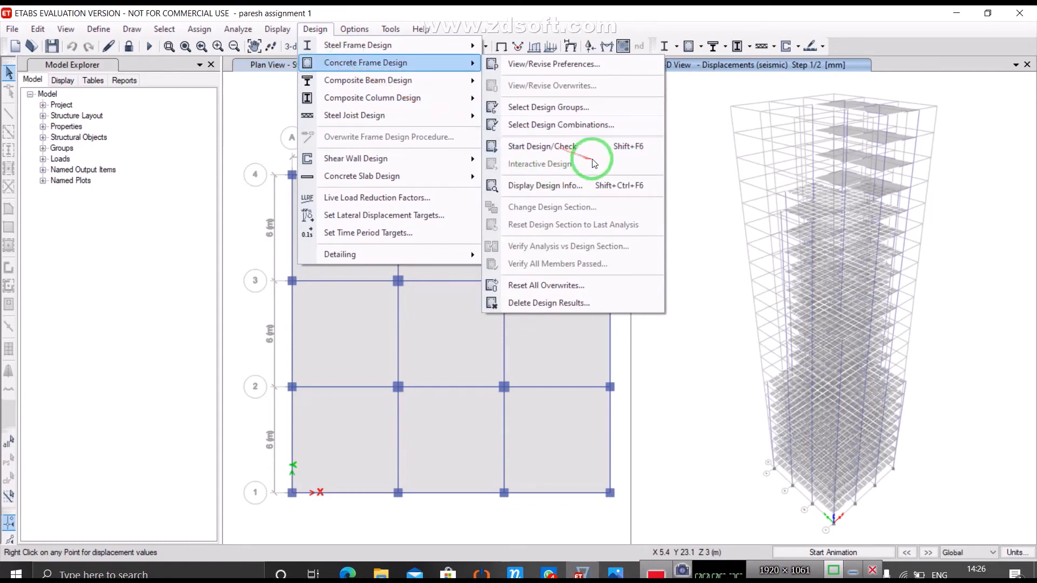
pyautogui.moveTo(324, 176)
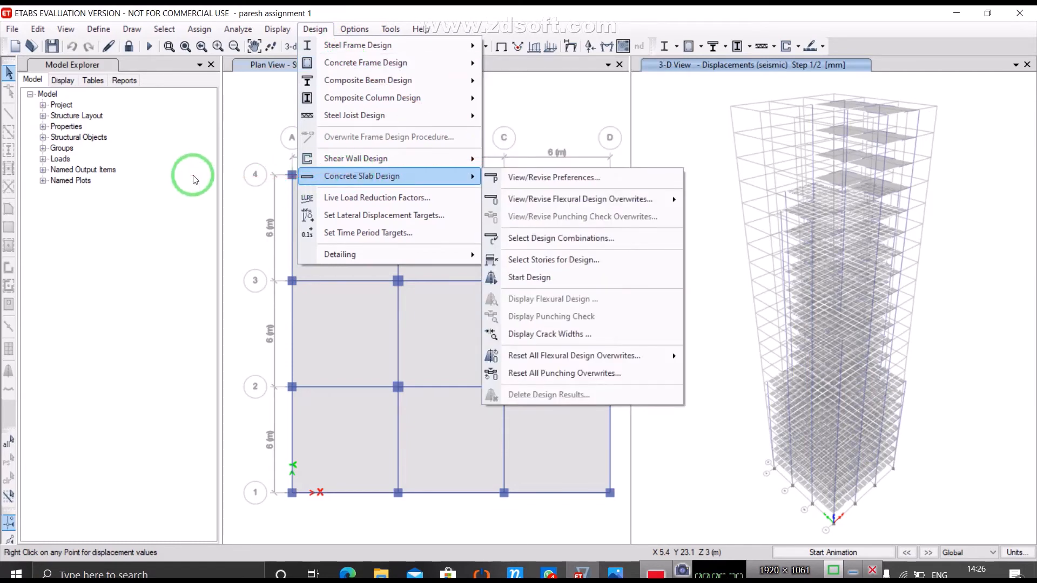
pyautogui.click(270, 112)
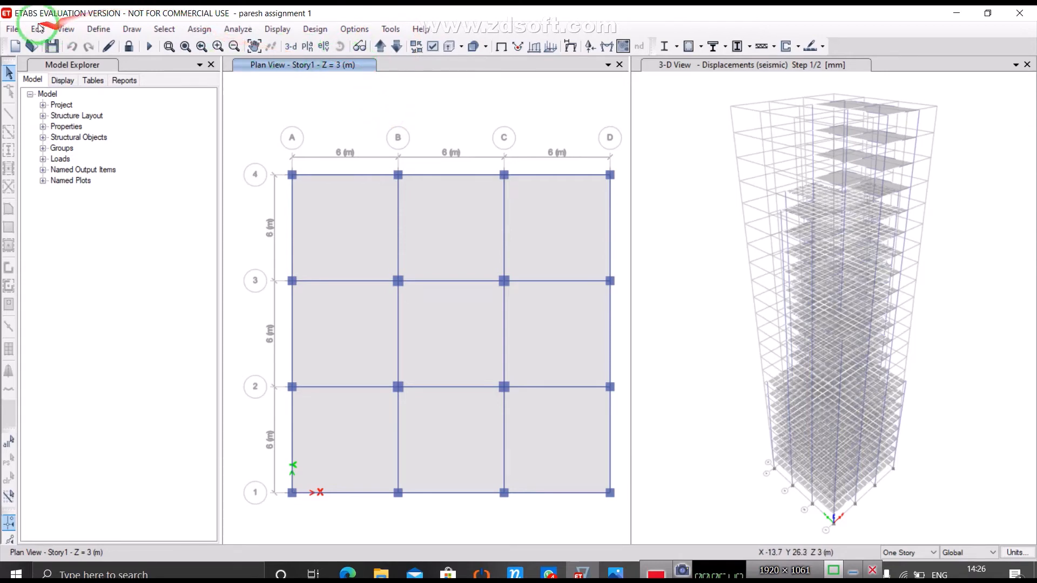
# Step: Save the model
pyautogui.click(10, 30)
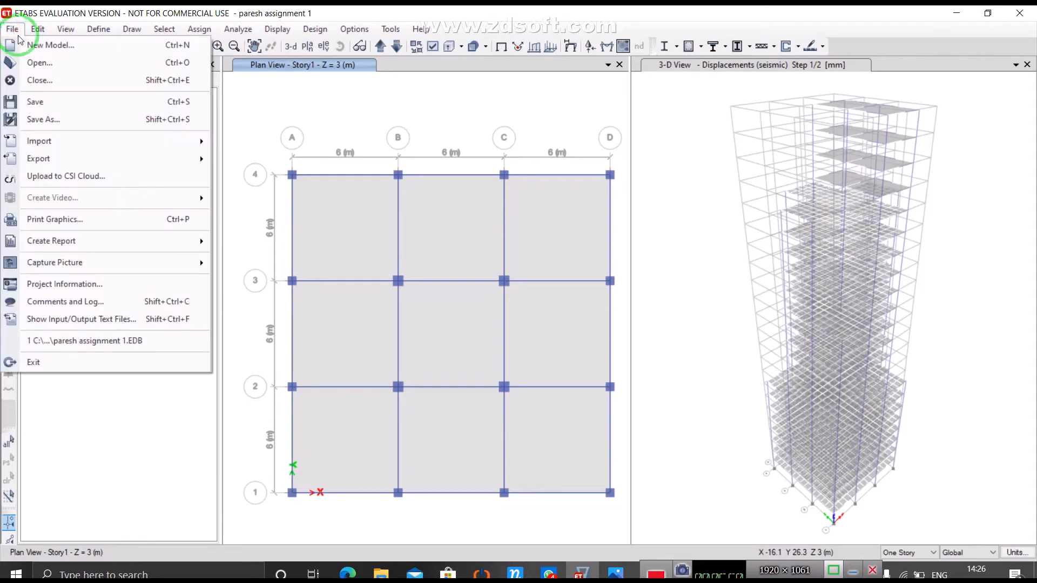
pyautogui.click(73, 107)
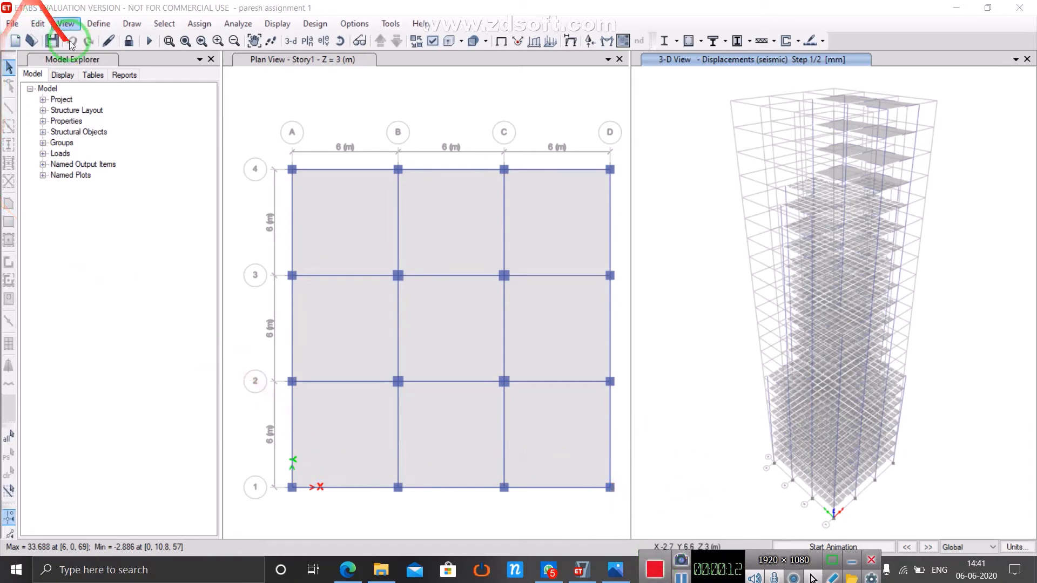
pyautogui.click(96, 24)
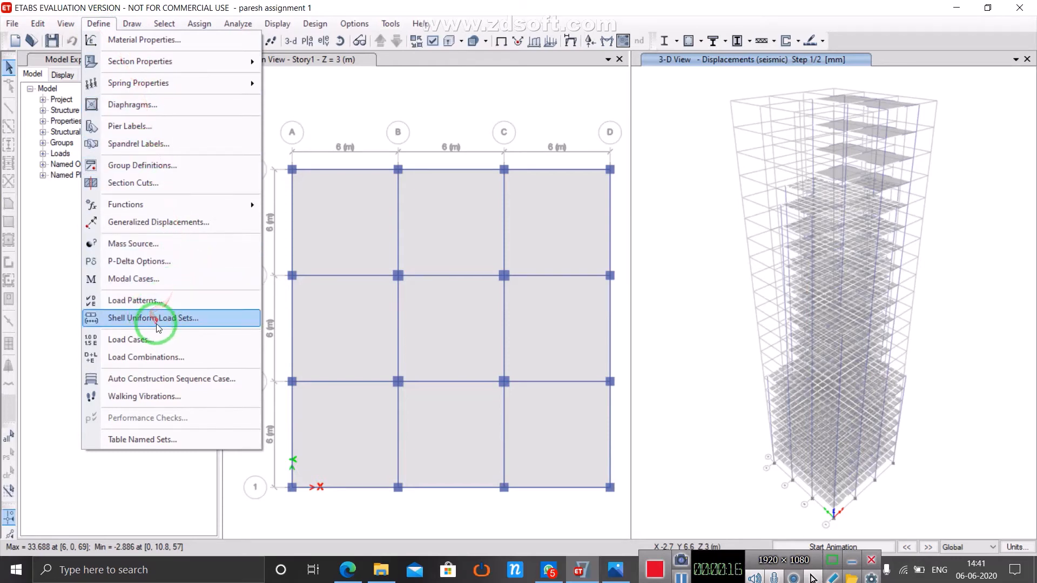
pyautogui.click(180, 300)
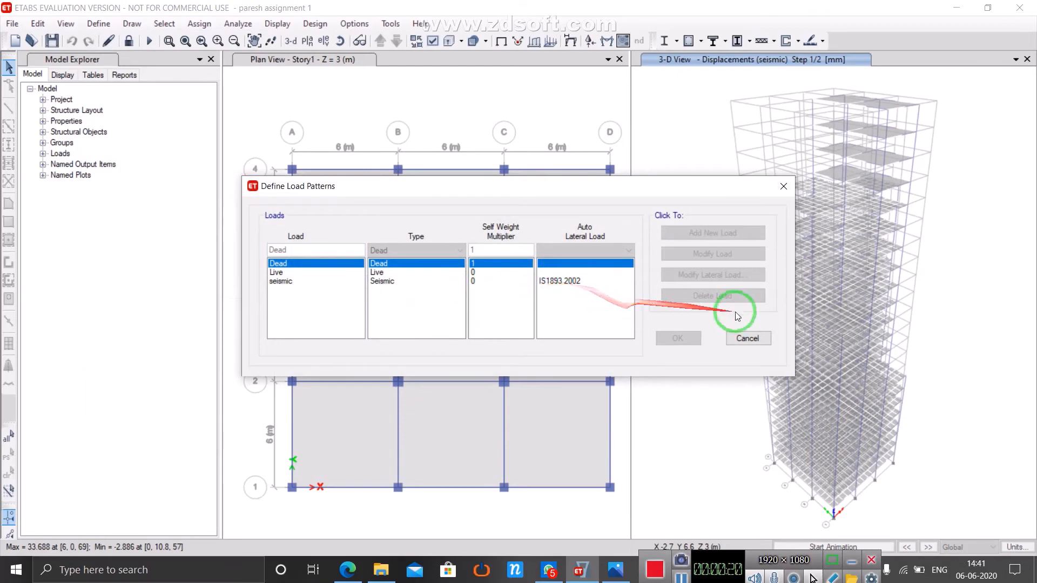
pyautogui.click(748, 339)
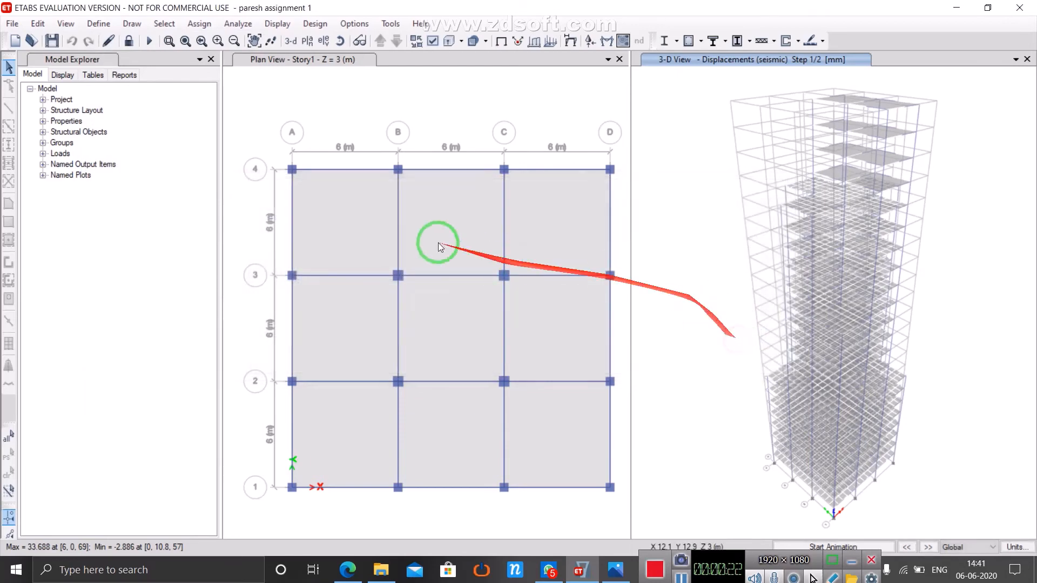
# Step: Unlock the model and agree to delete its analysis results
pyautogui.click(129, 40)
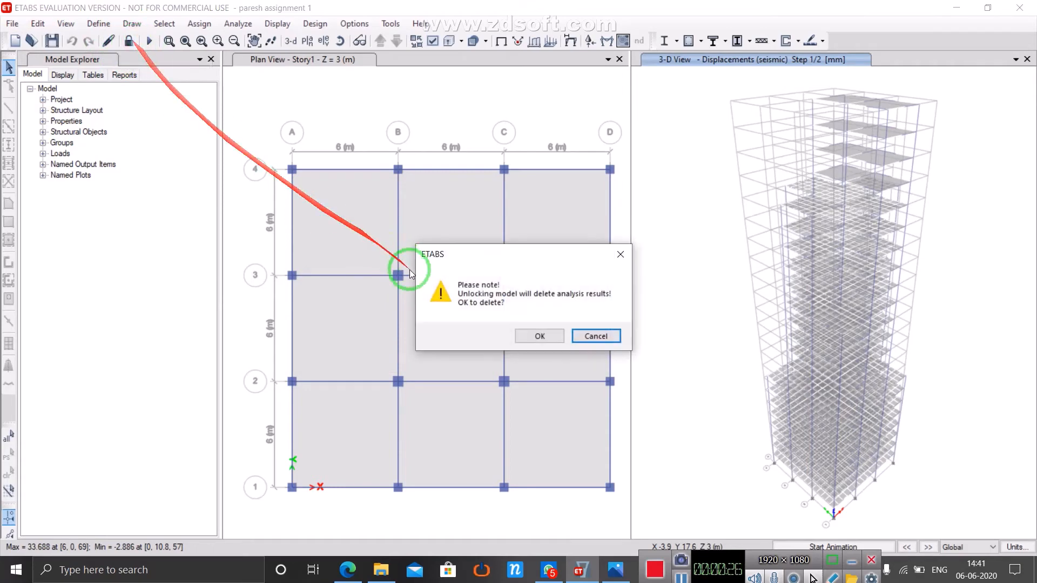
pyautogui.click(537, 336)
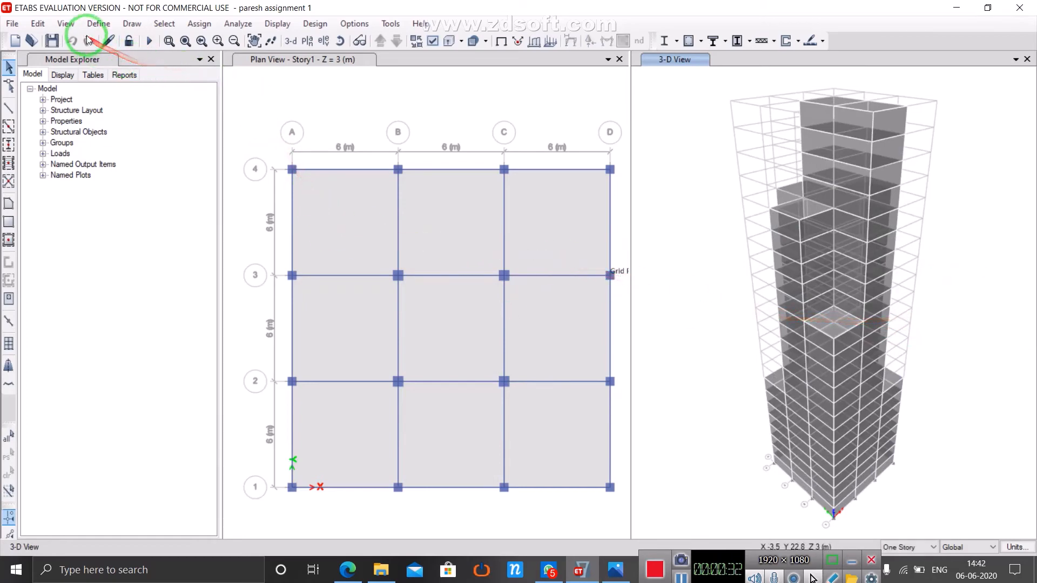
# Step: Turn off Y Dir in the seismic load pattern's IS1893 2002 lateral loading and accept the load patterns
pyautogui.click(100, 24)
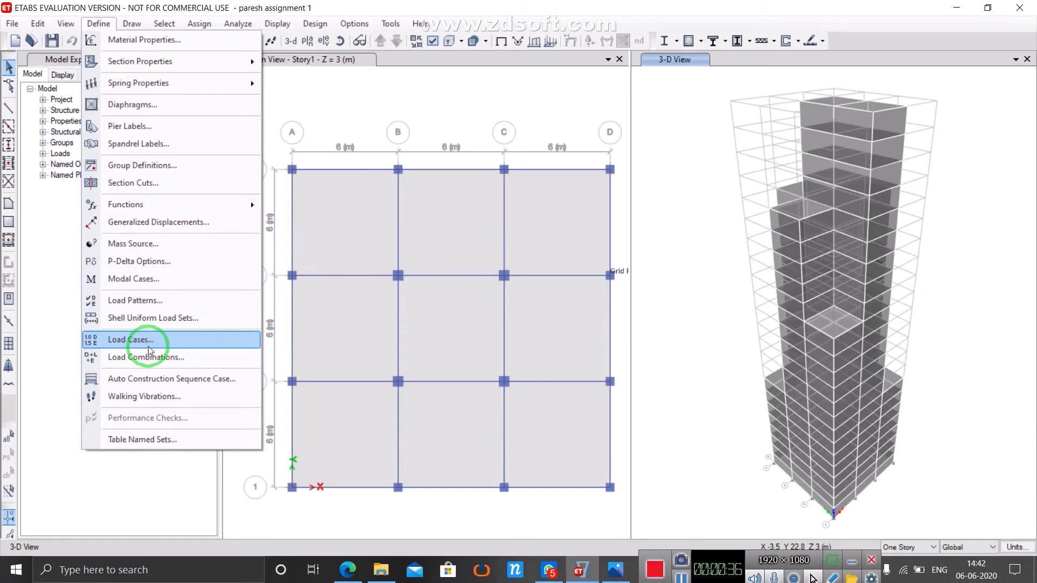
pyautogui.click(142, 461)
pyautogui.click(95, 25)
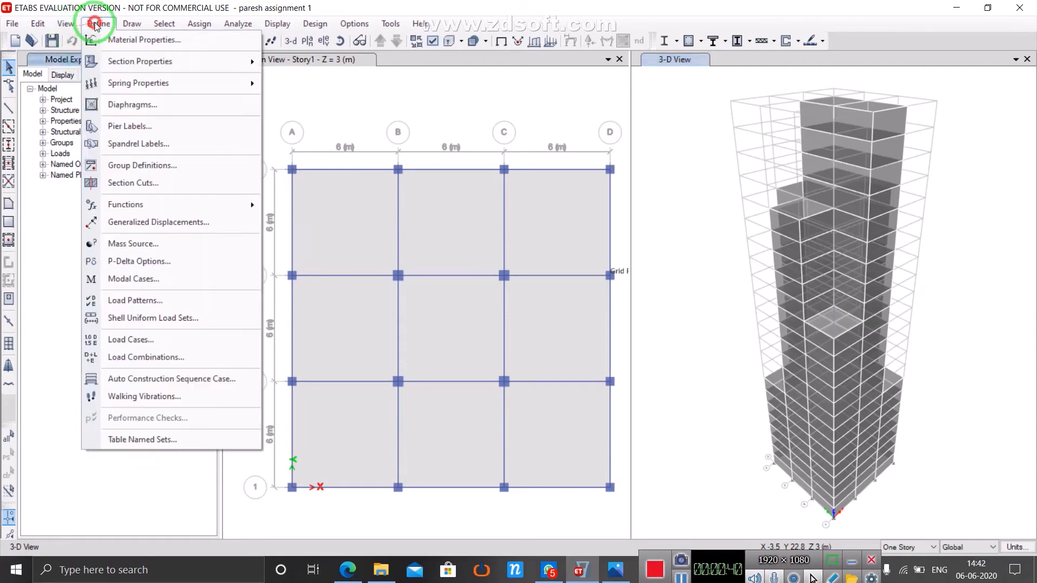
pyautogui.click(165, 301)
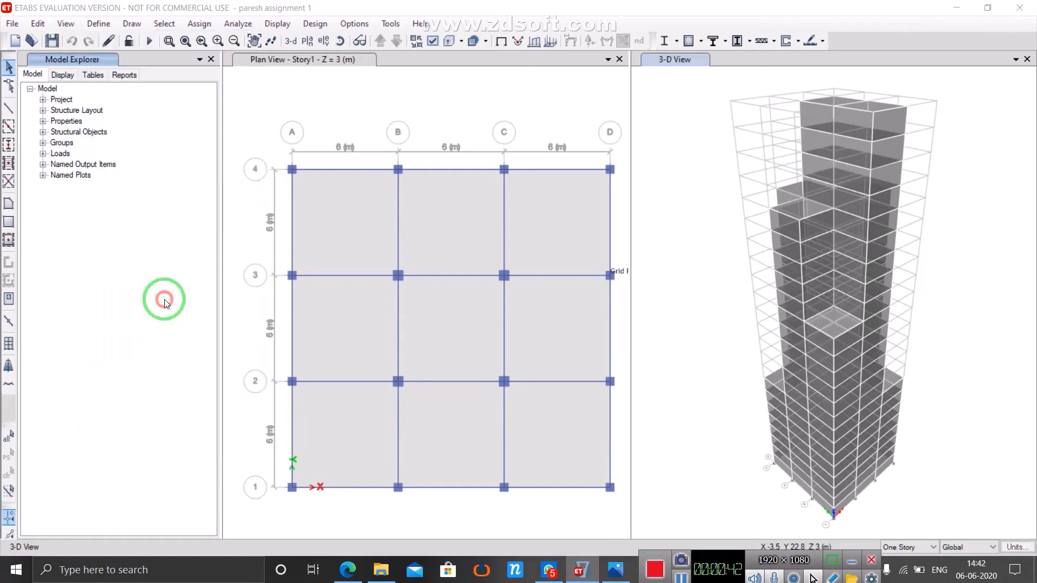
pyautogui.click(427, 280)
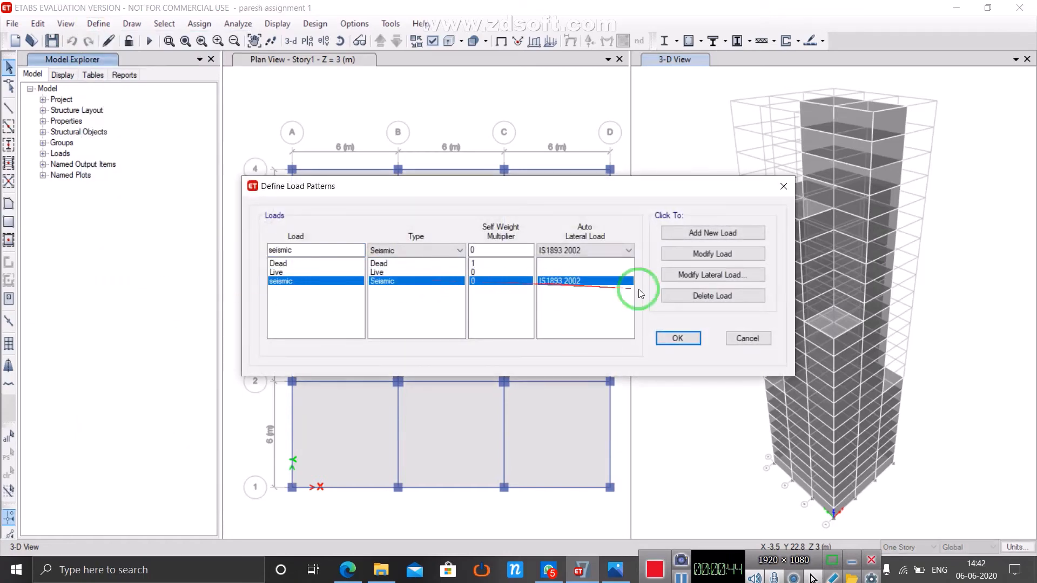
pyautogui.click(731, 277)
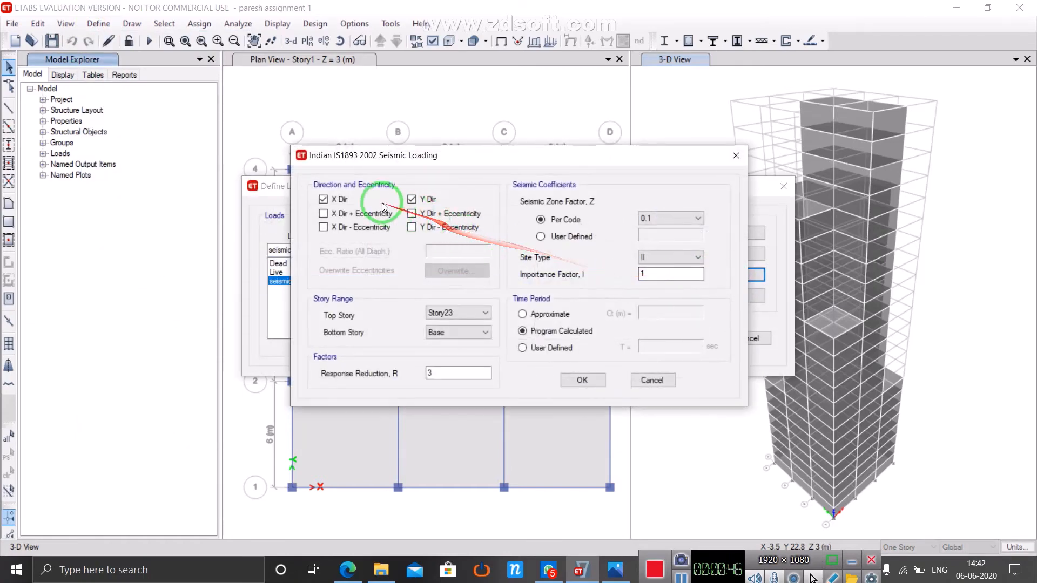
pyautogui.click(411, 201)
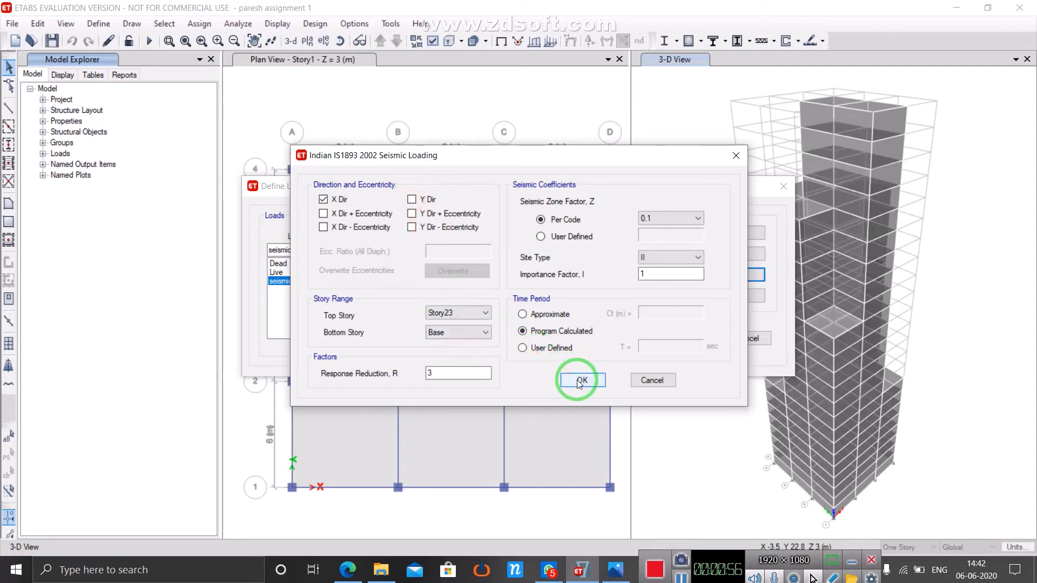
pyautogui.moveTo(574, 377); pyautogui.dragTo(439, 286)
pyautogui.click(574, 380)
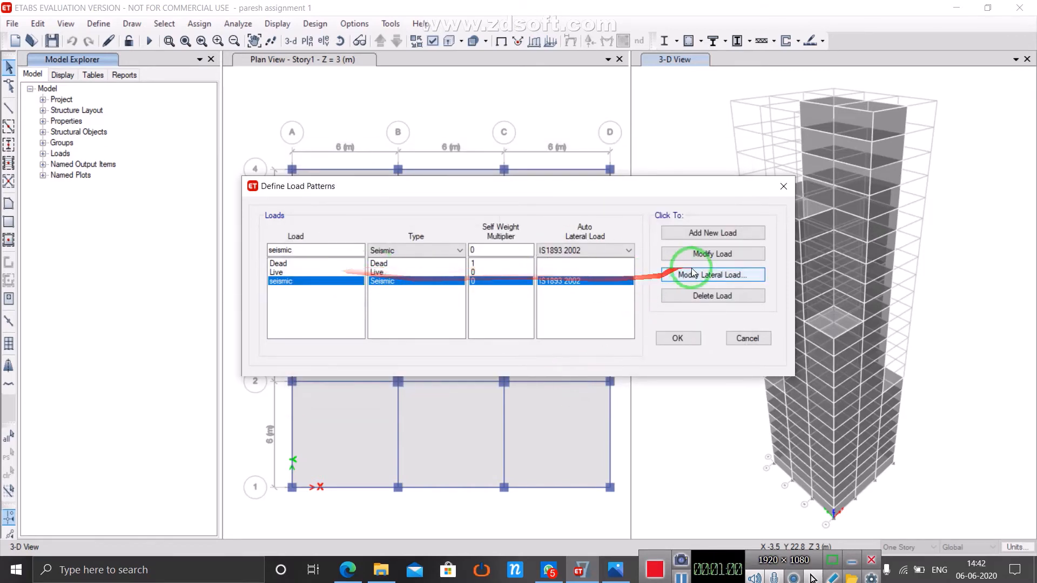
pyautogui.click(677, 338)
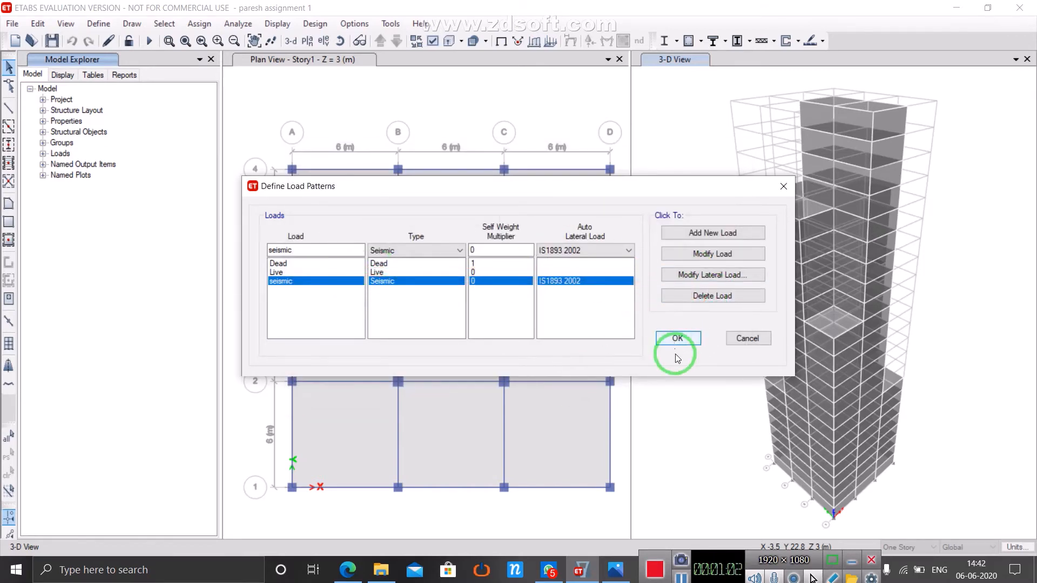
# Step: Add a new From File time history function and name it "time history analysis"
pyautogui.click(104, 27)
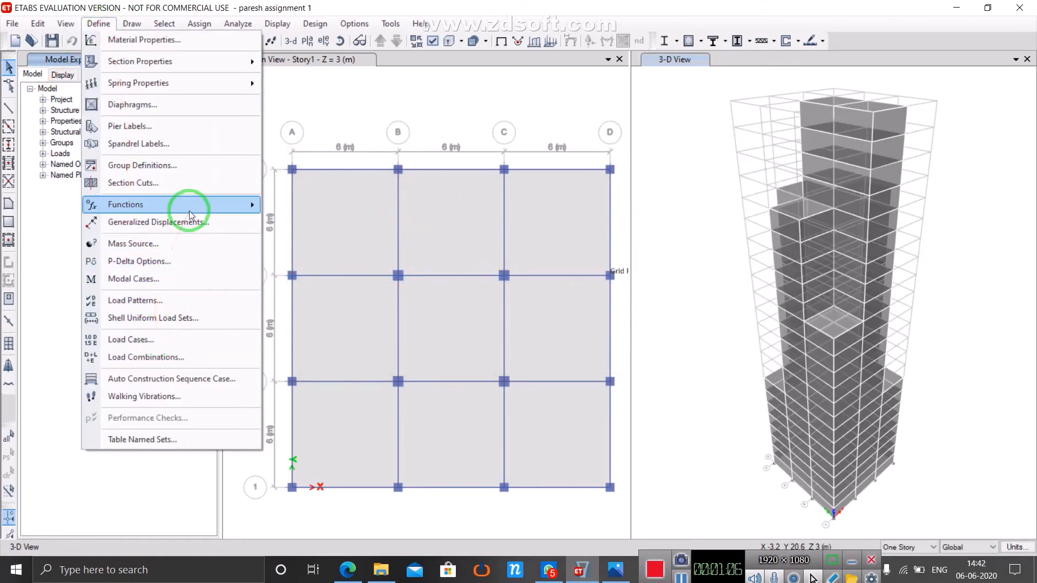
pyautogui.moveTo(245, 203)
pyautogui.click(279, 223)
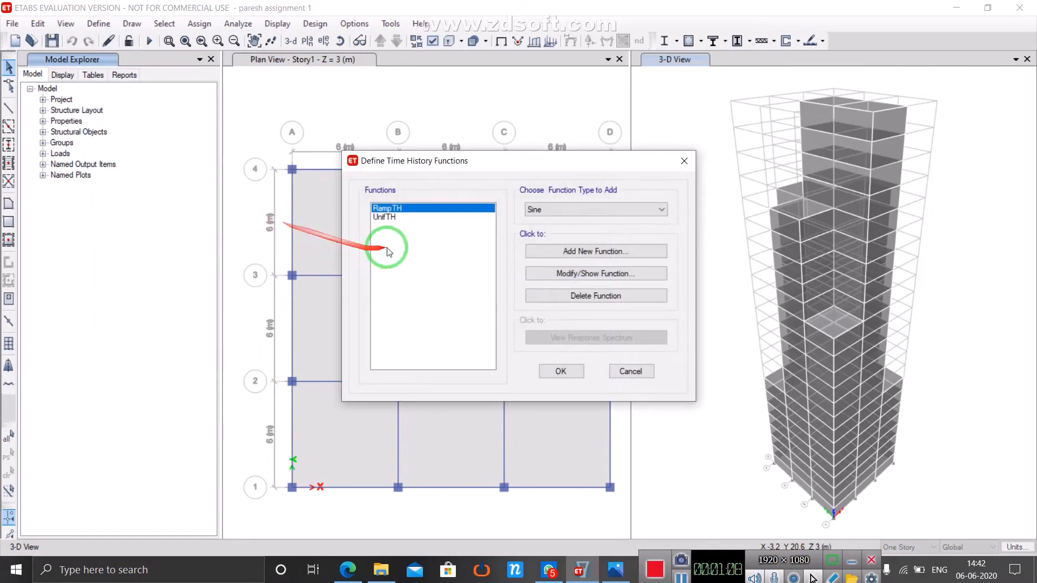
pyautogui.click(560, 208)
pyautogui.click(568, 218)
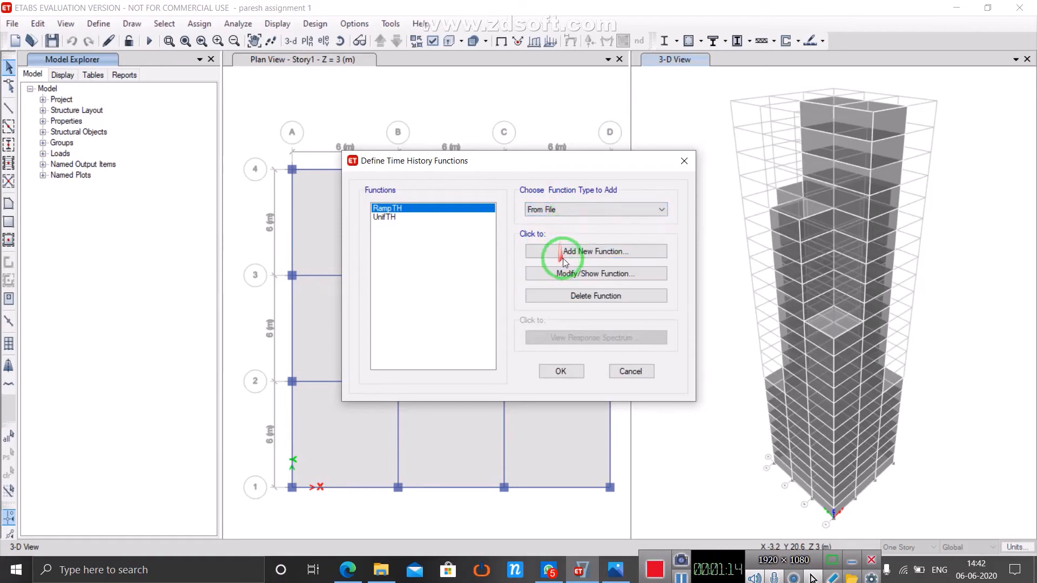
pyautogui.click(649, 577)
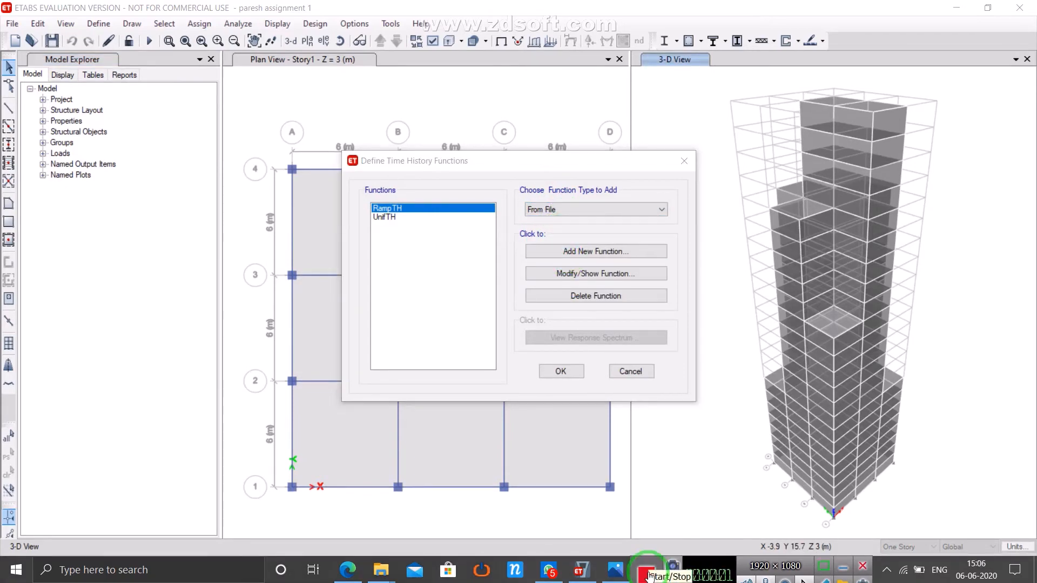
pyautogui.click(608, 250)
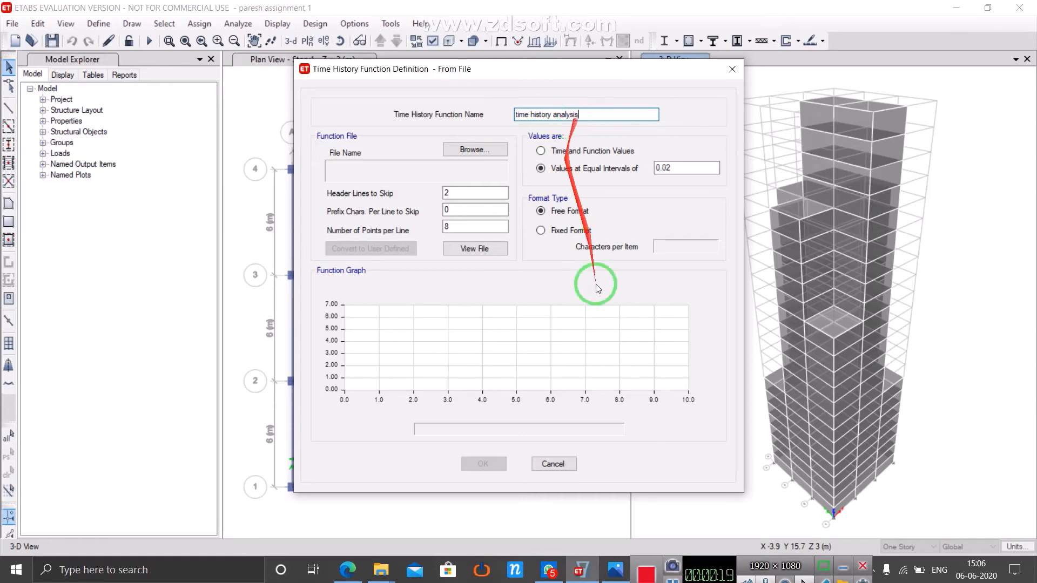
pyautogui.click(674, 579)
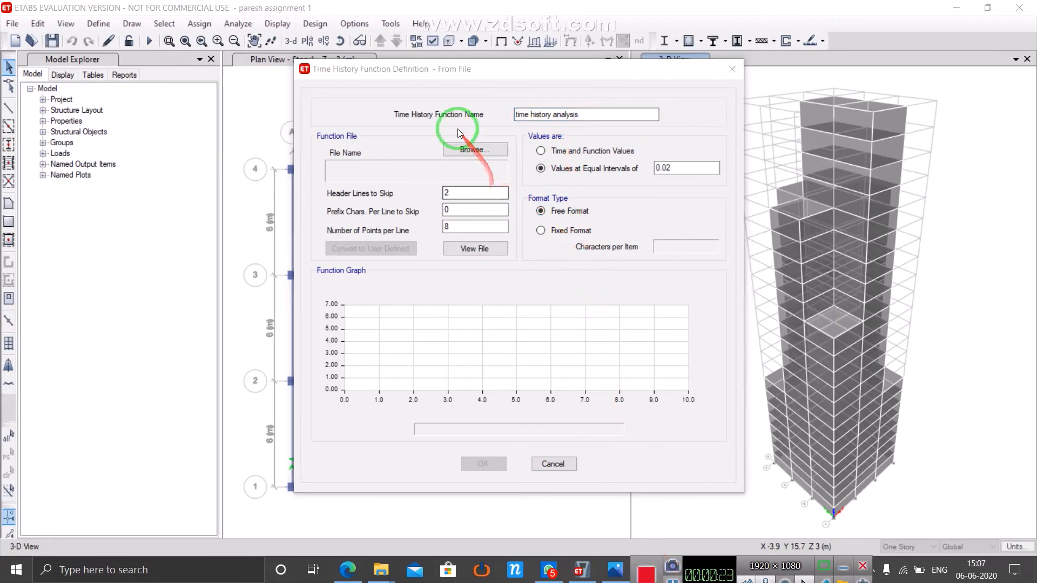
# Step: Load example-time-history-data.dat from the Downloads folder as the time history function's data file
pyautogui.click(471, 150)
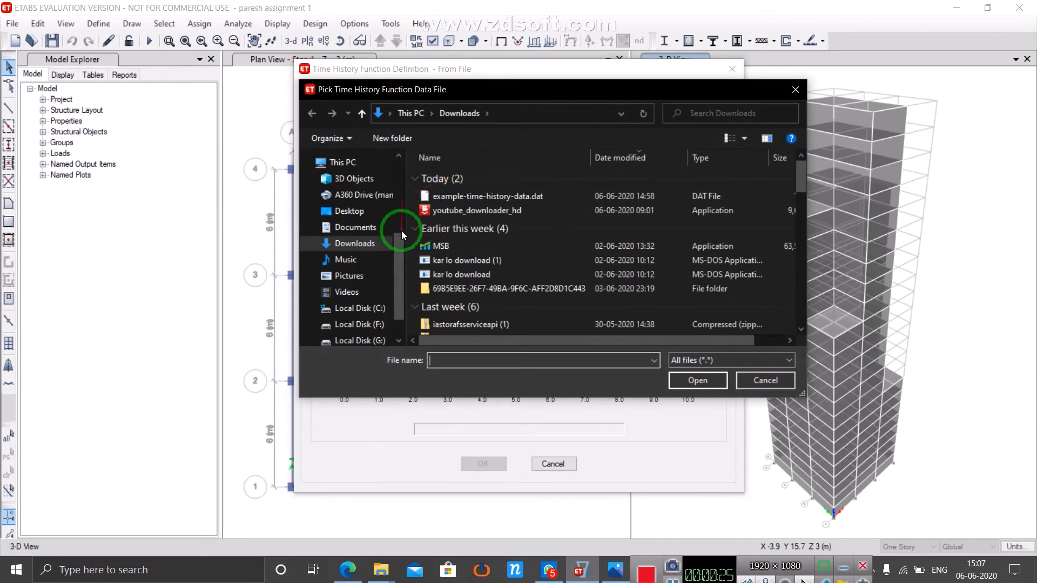
pyautogui.click(460, 198)
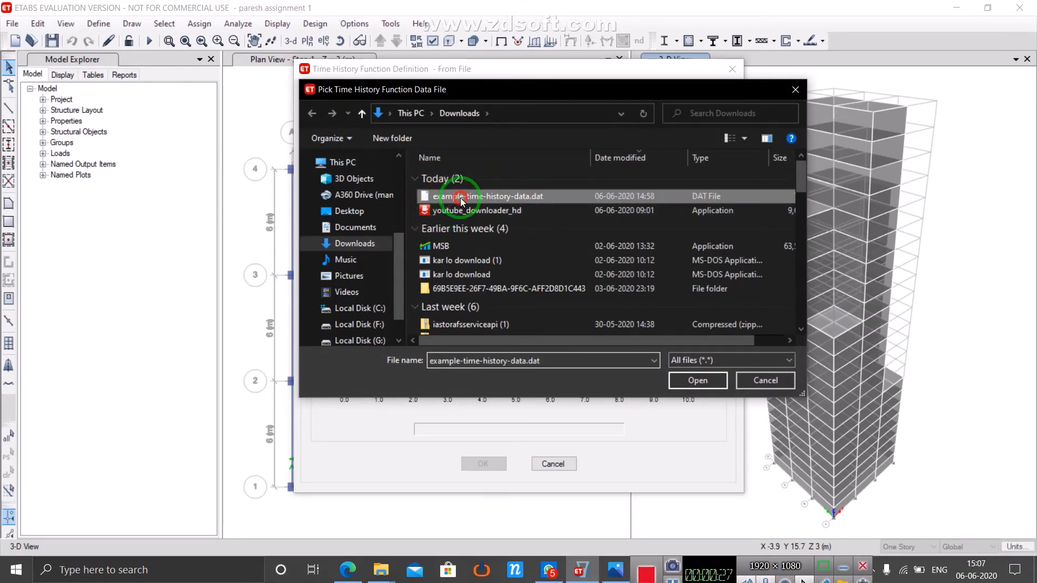
pyautogui.click(699, 381)
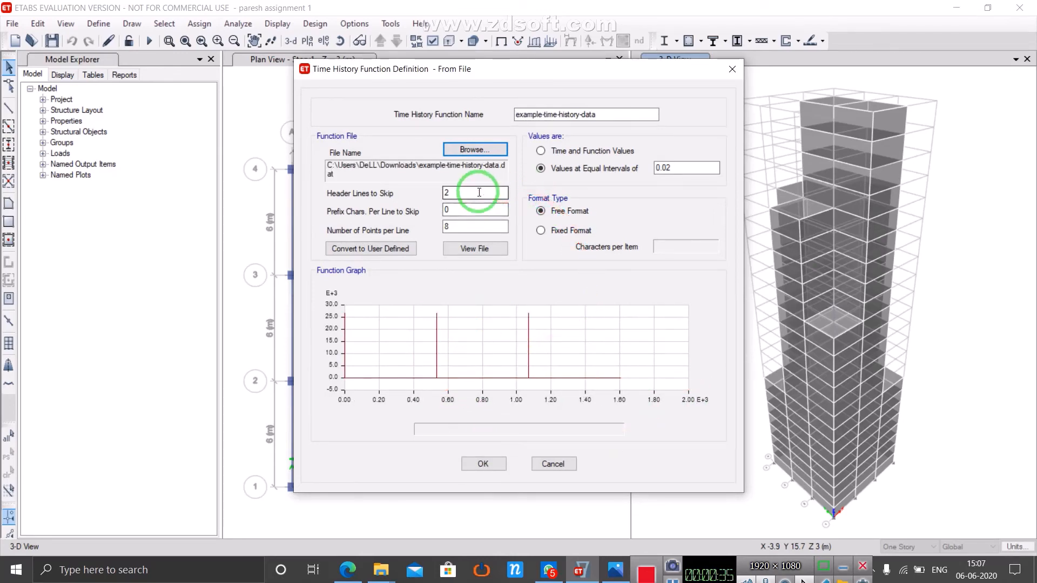
# Step: Set 9 header lines to skip, 1 point per line and Fixed Format with 10 characters per item, and accept the time history function
pyautogui.click(480, 192)
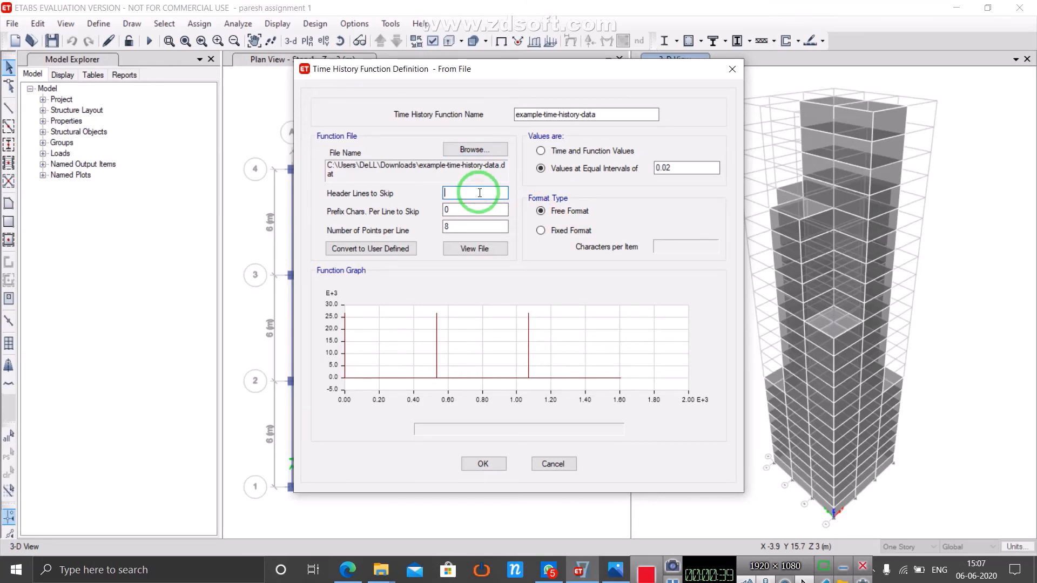
pyautogui.click(451, 227)
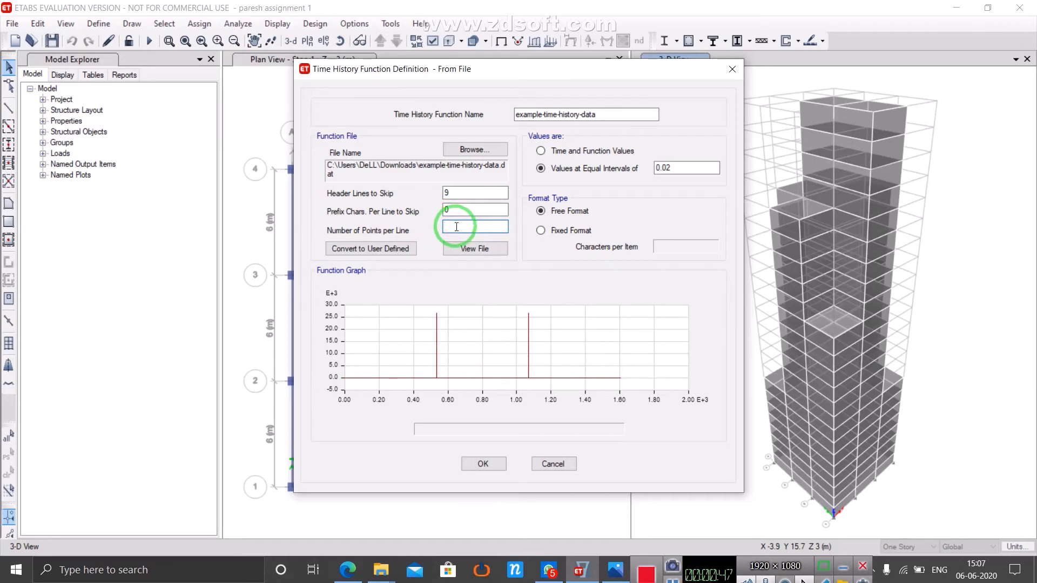
pyautogui.write('1')
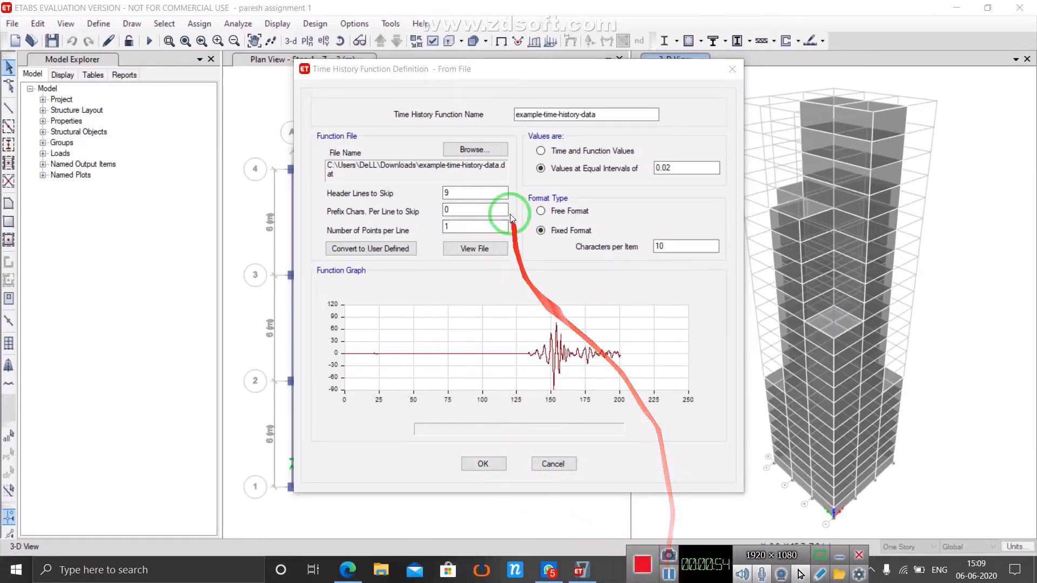
pyautogui.click(541, 231)
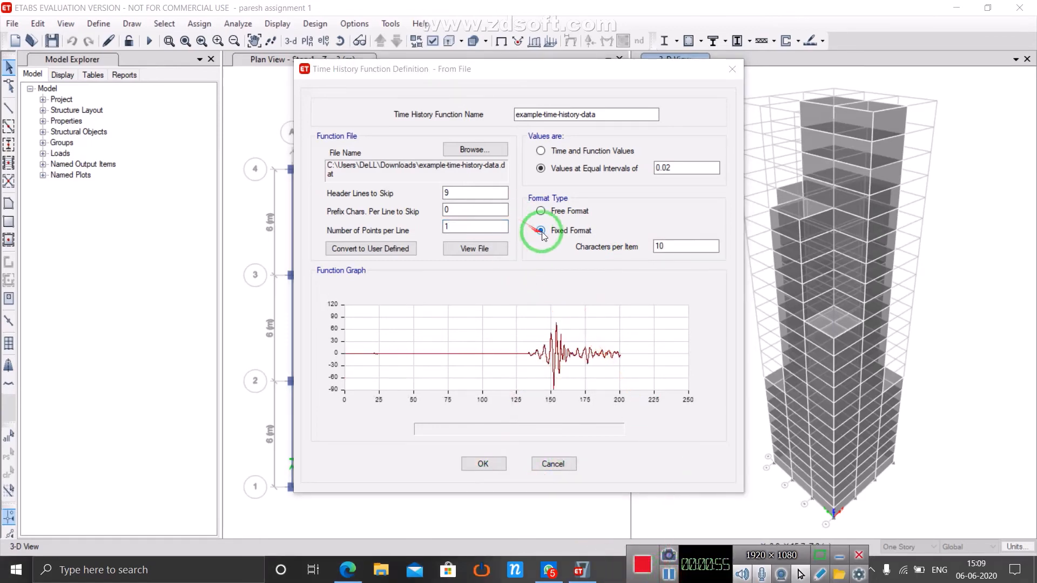
pyautogui.click(661, 247)
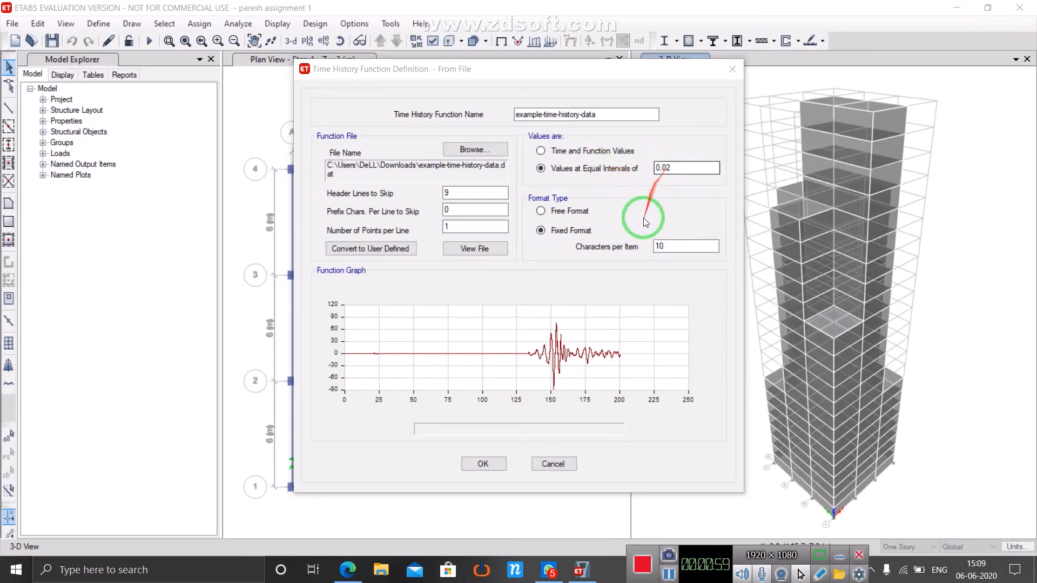
pyautogui.click(478, 465)
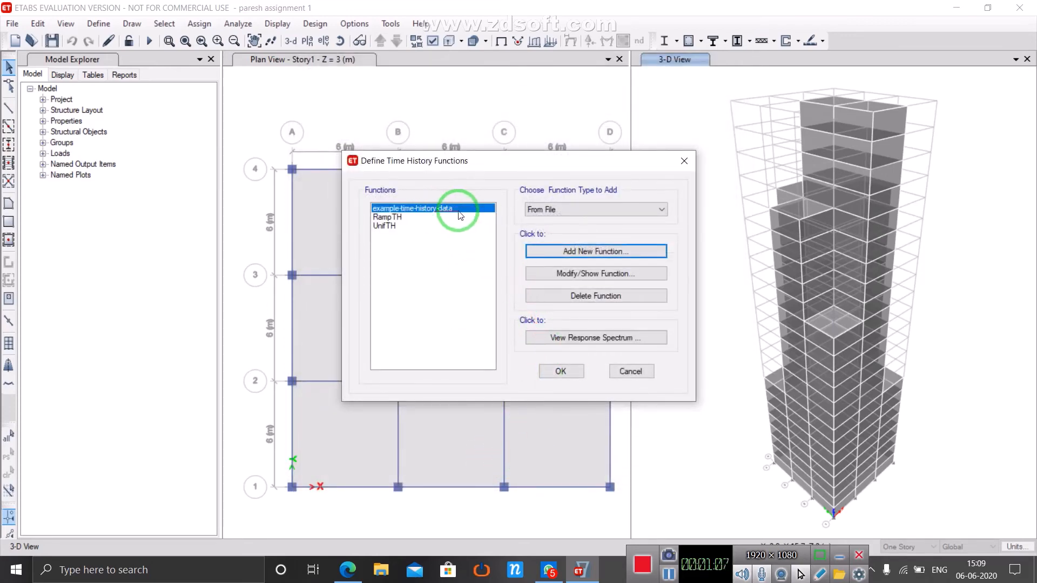
# Step: Review the definition and graph of the example-time-history-data function and close the time history function definitions
pyautogui.click(565, 275)
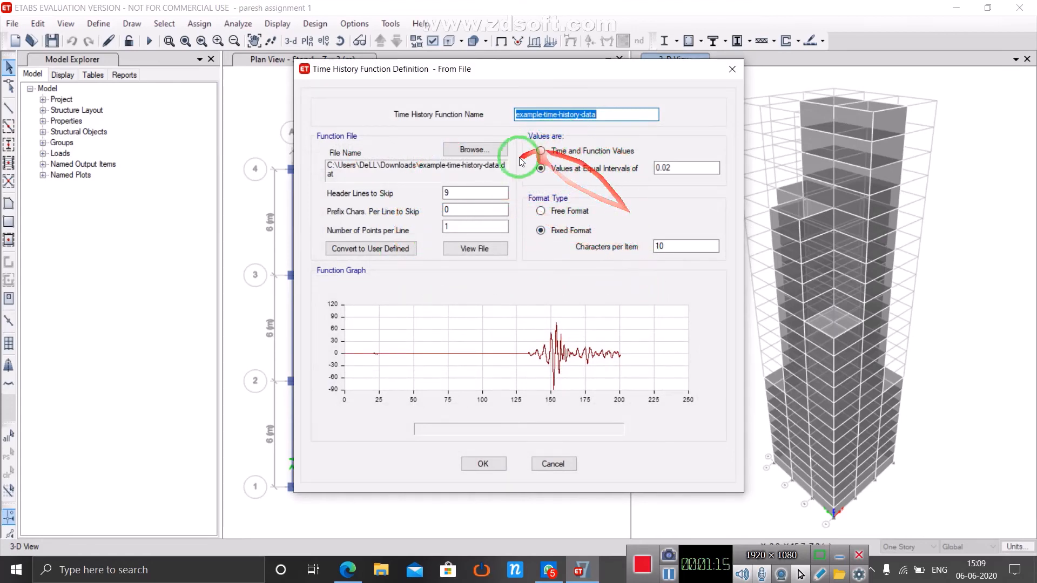
pyautogui.moveTo(499, 316)
pyautogui.click(495, 465)
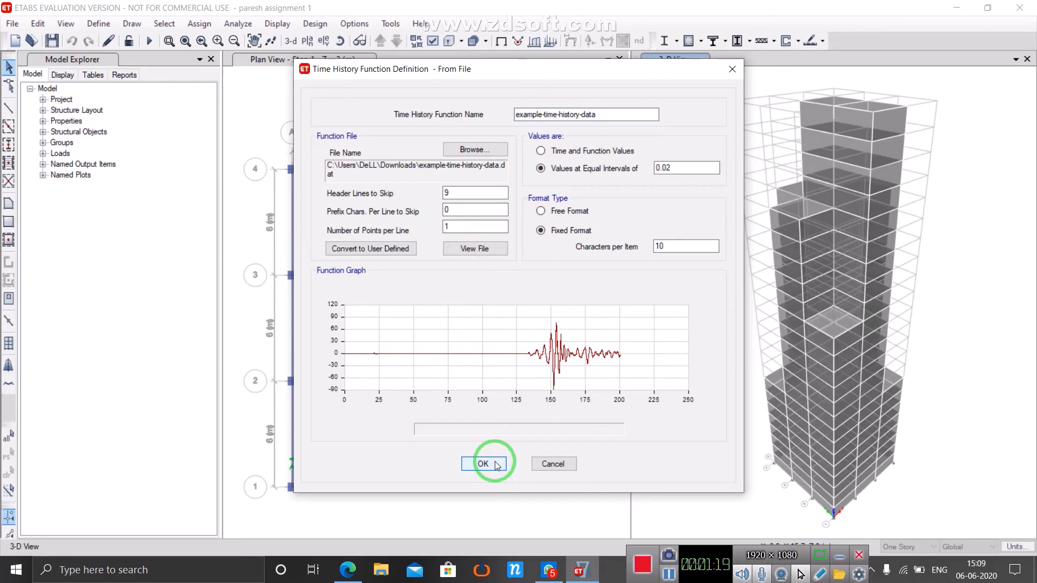
pyautogui.click(558, 372)
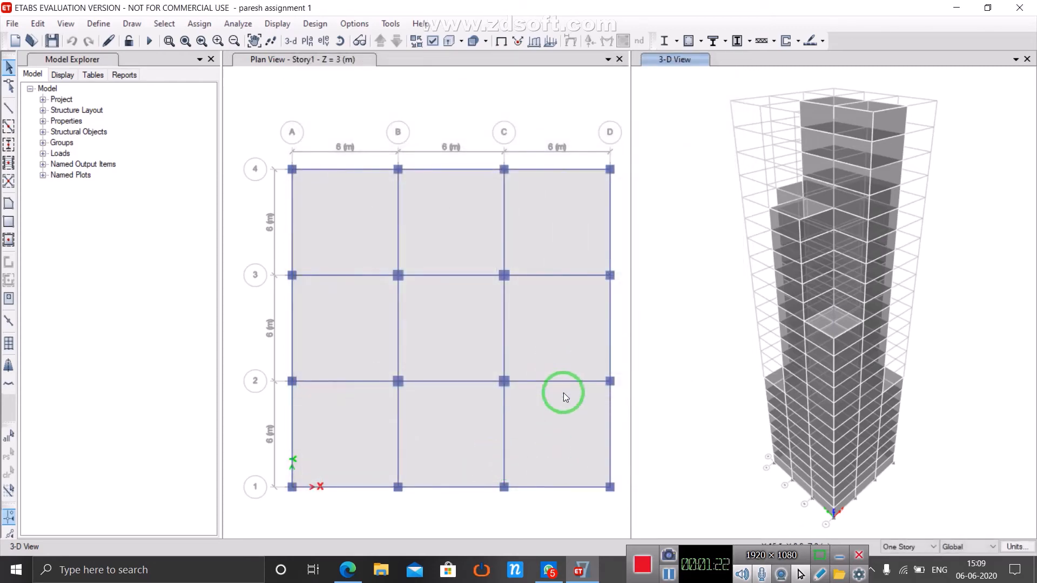
pyautogui.click(646, 565)
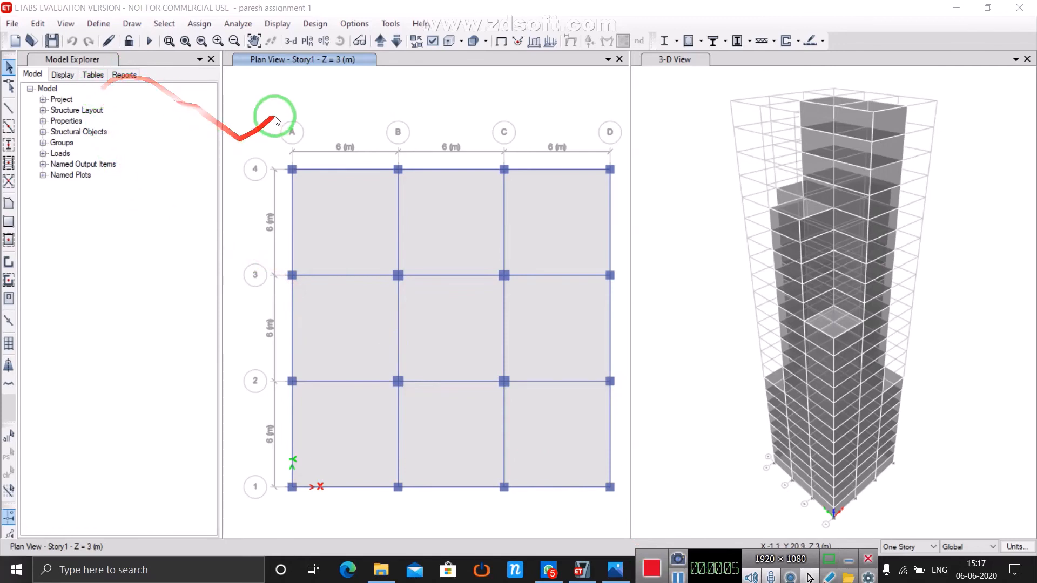
# Step: Delete the response spectrum load case from the model's load cases
pyautogui.click(100, 24)
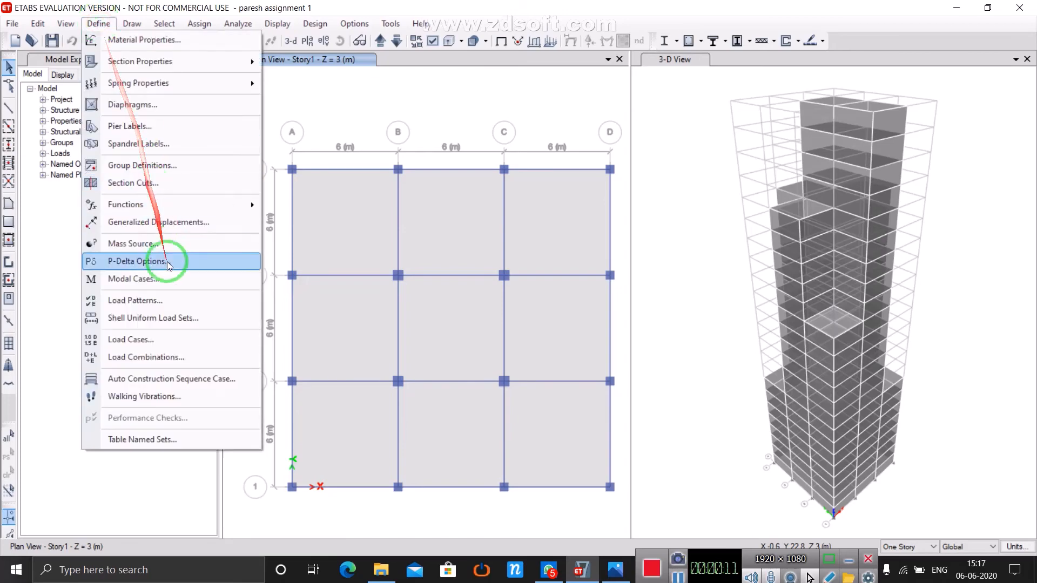
pyautogui.click(174, 339)
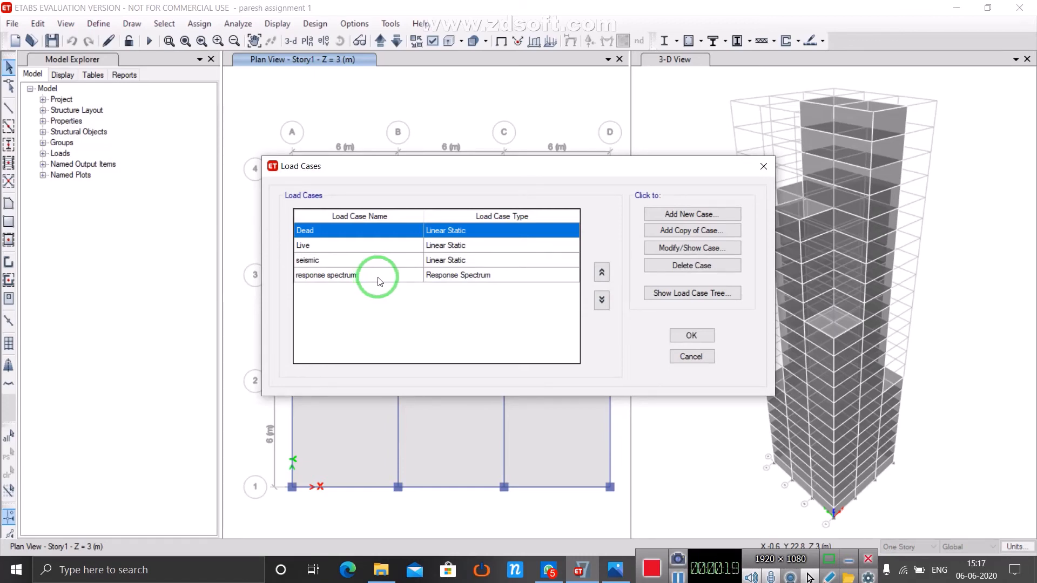
pyautogui.click(403, 275)
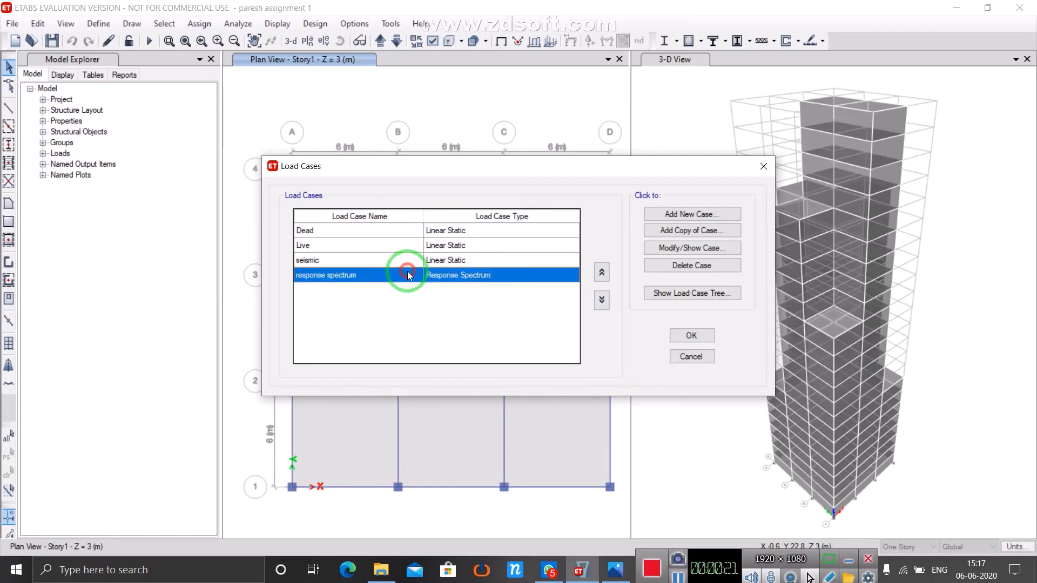
pyautogui.click(697, 266)
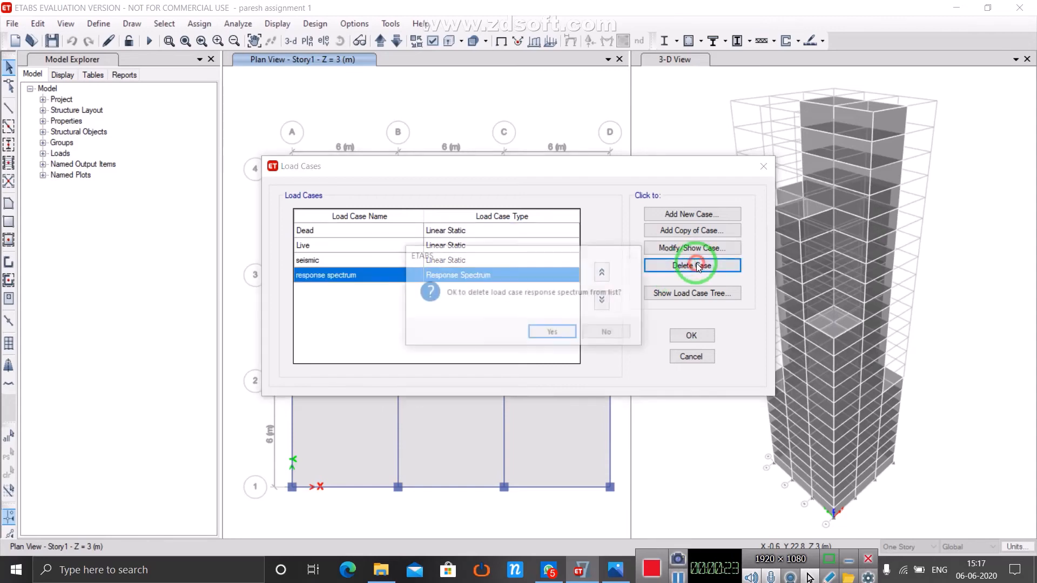
pyautogui.click(555, 332)
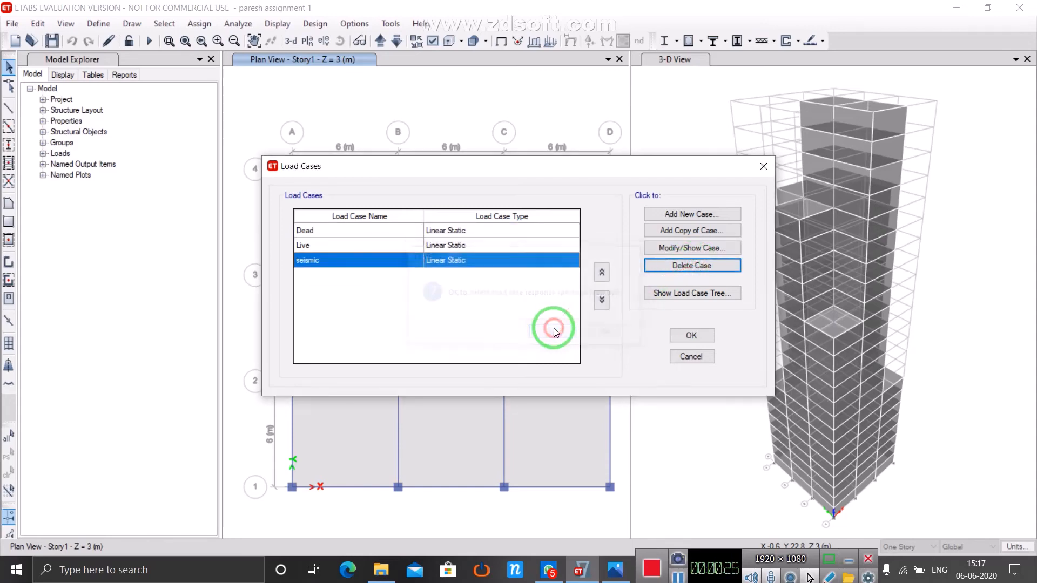
# Step: Add a load case named "time history analysis" with type Time History and subtype Linear Modal
pyautogui.click(708, 215)
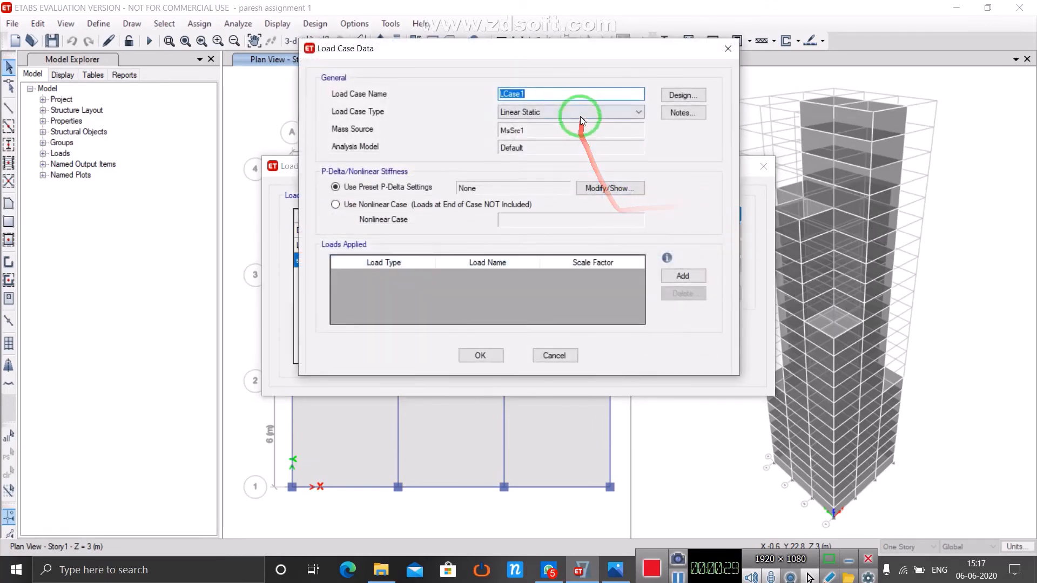
pyautogui.click(574, 96)
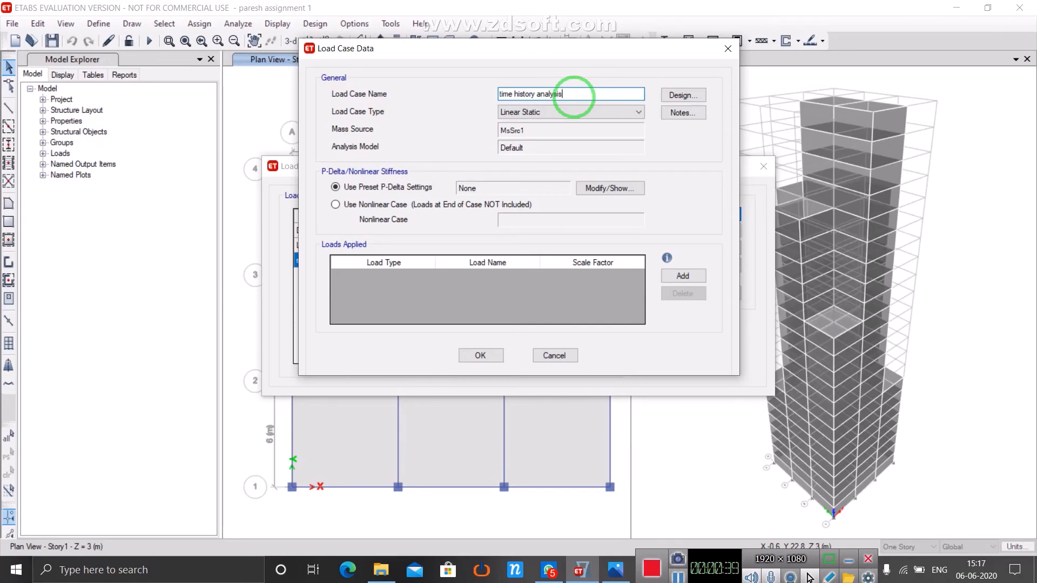
pyautogui.click(581, 112)
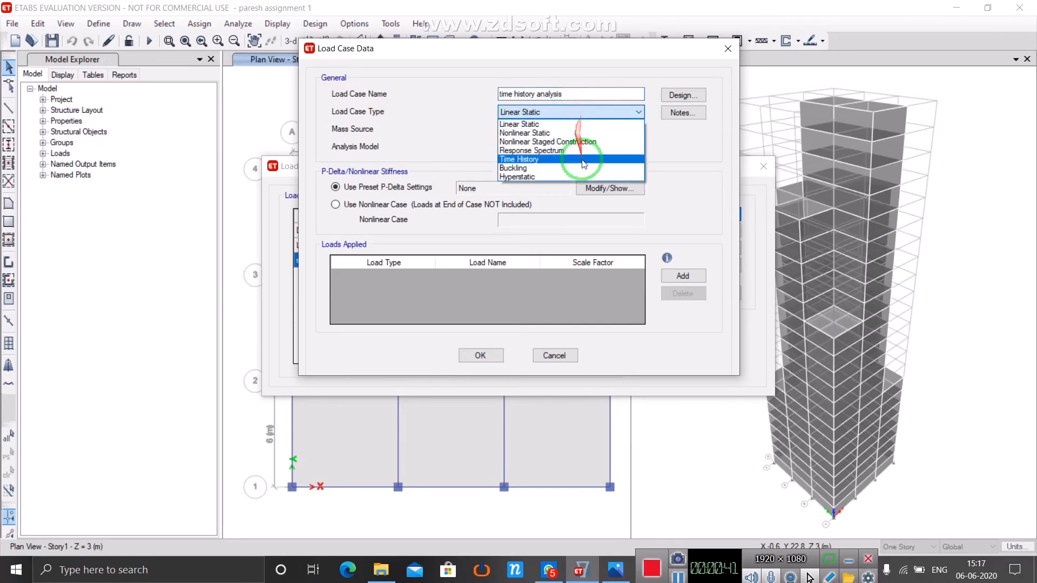
pyautogui.click(588, 160)
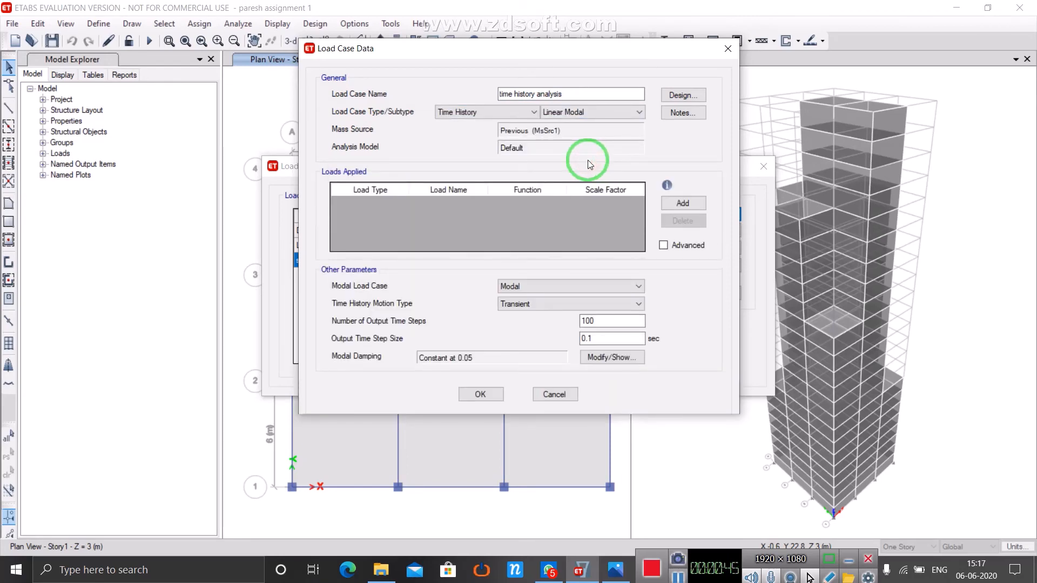
pyautogui.click(677, 578)
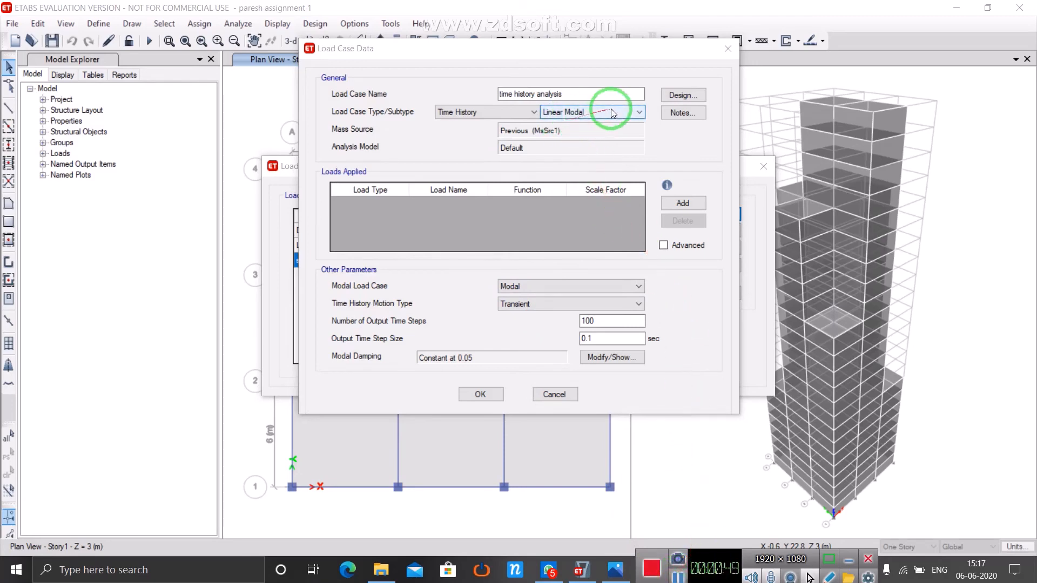
pyautogui.click(509, 111)
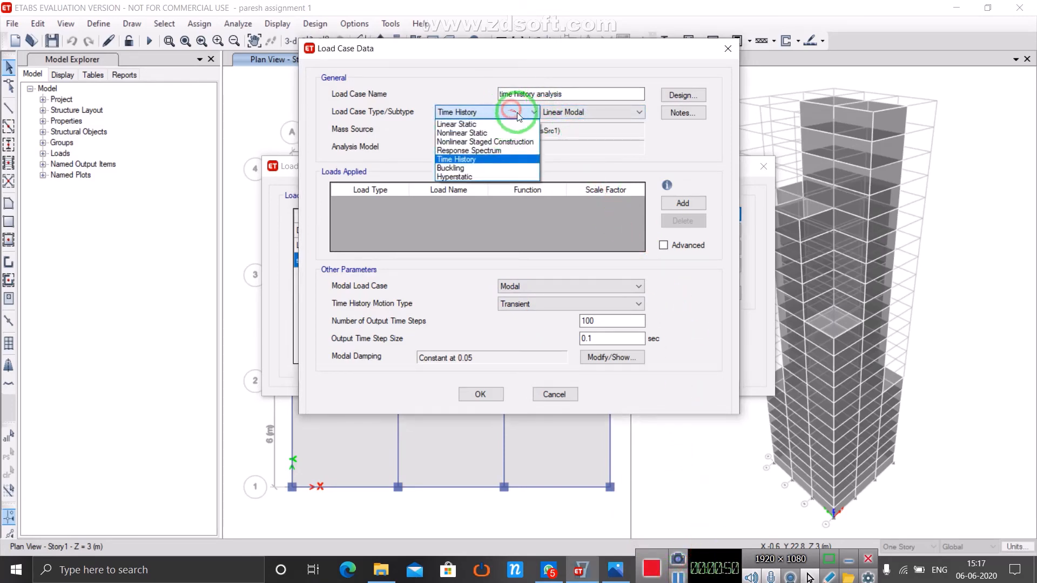
pyautogui.click(521, 158)
pyautogui.click(610, 112)
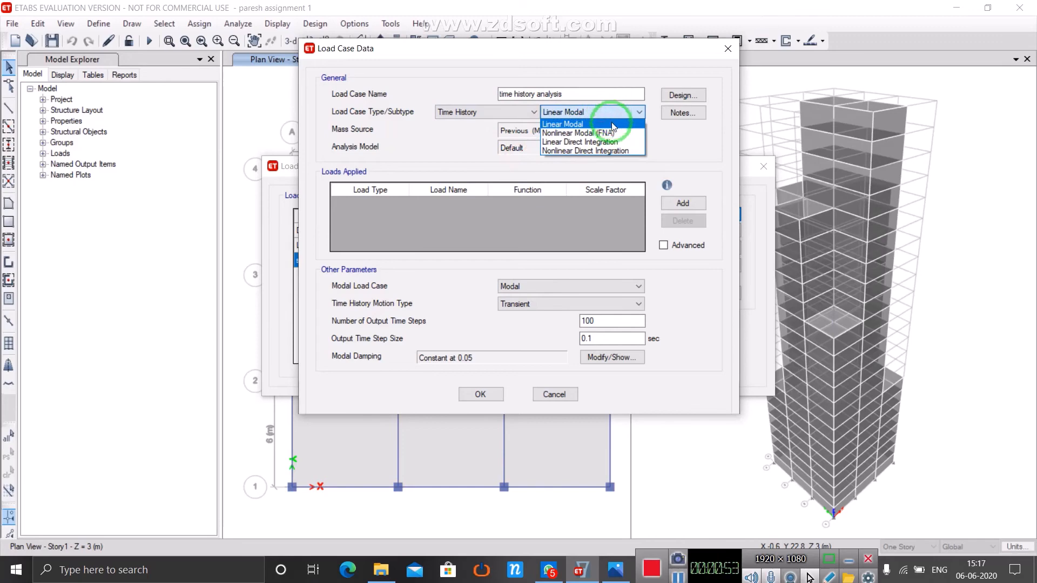
pyautogui.click(612, 124)
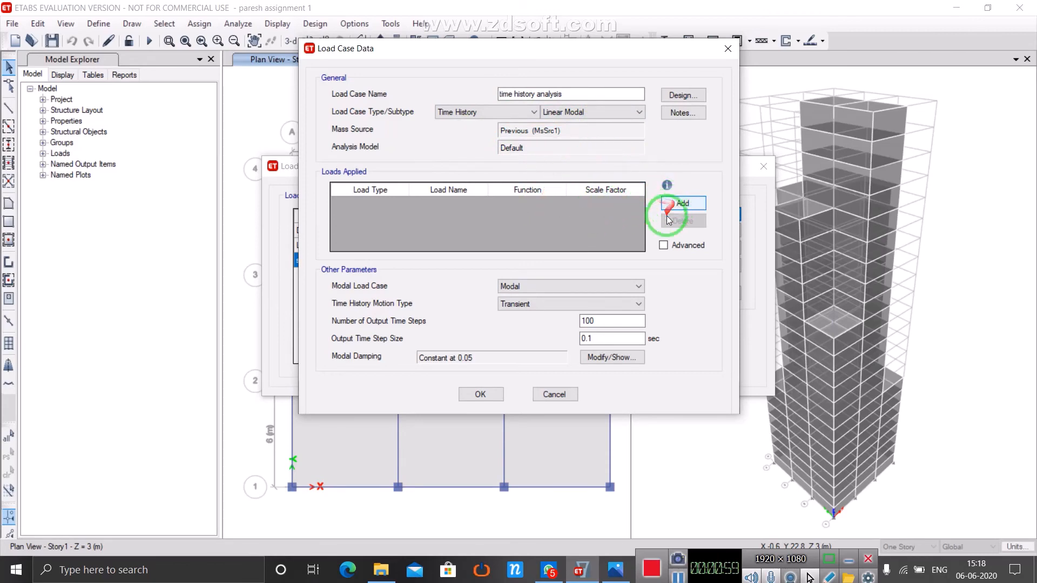
# Step: Add an Acceleration load in direction U1 to the time history case, using the example-time-history-data function
pyautogui.click(693, 203)
pyautogui.click(397, 205)
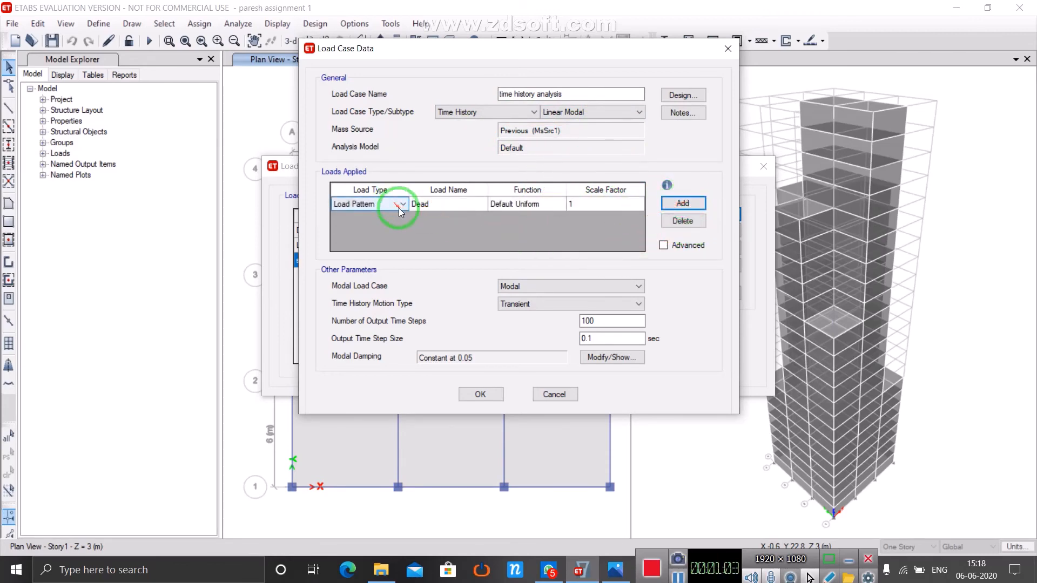
pyautogui.click(401, 205)
pyautogui.click(397, 222)
pyautogui.click(452, 199)
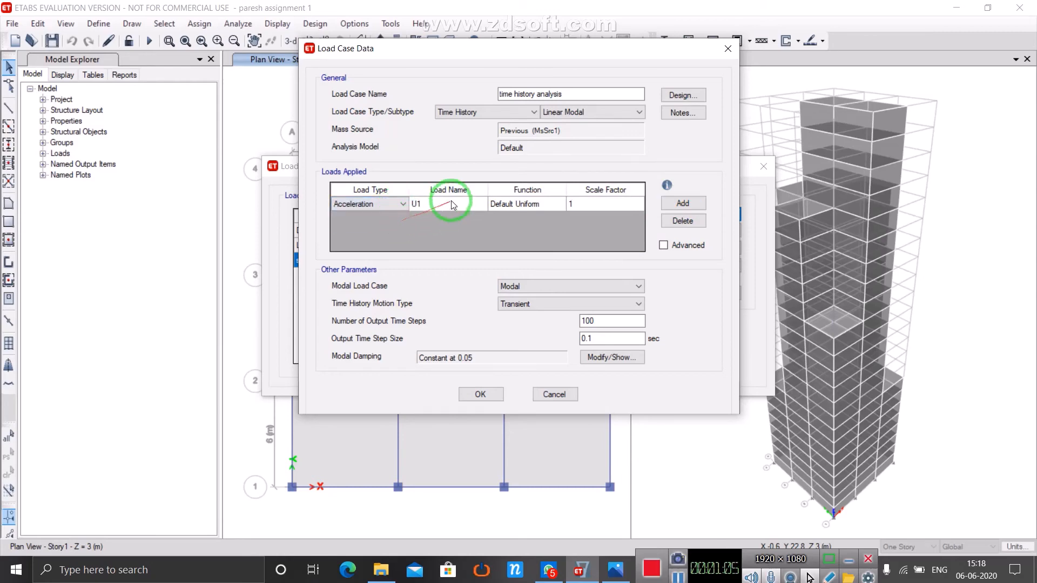
pyautogui.click(462, 206)
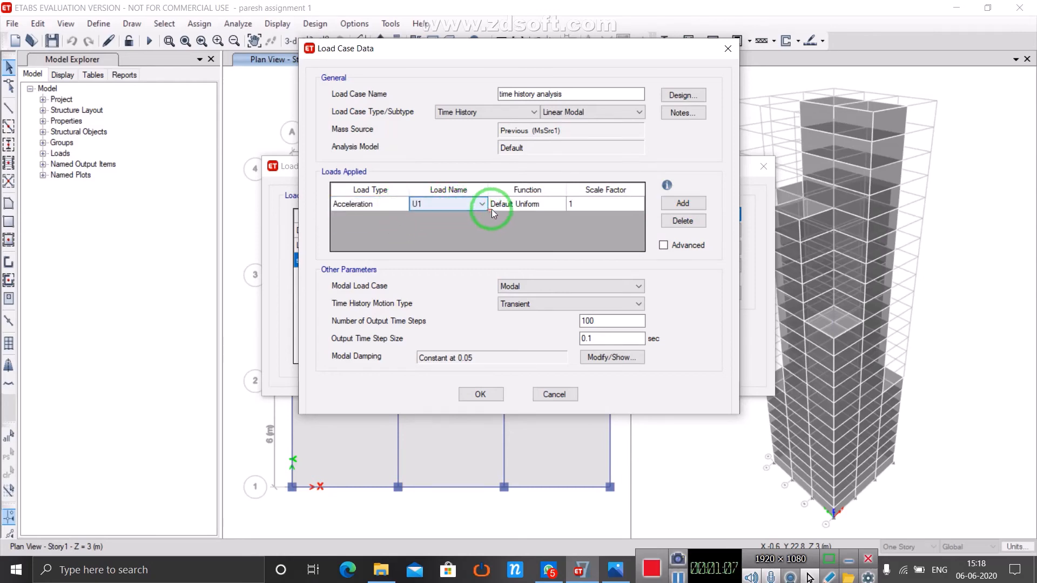
pyautogui.click(531, 203)
pyautogui.click(534, 204)
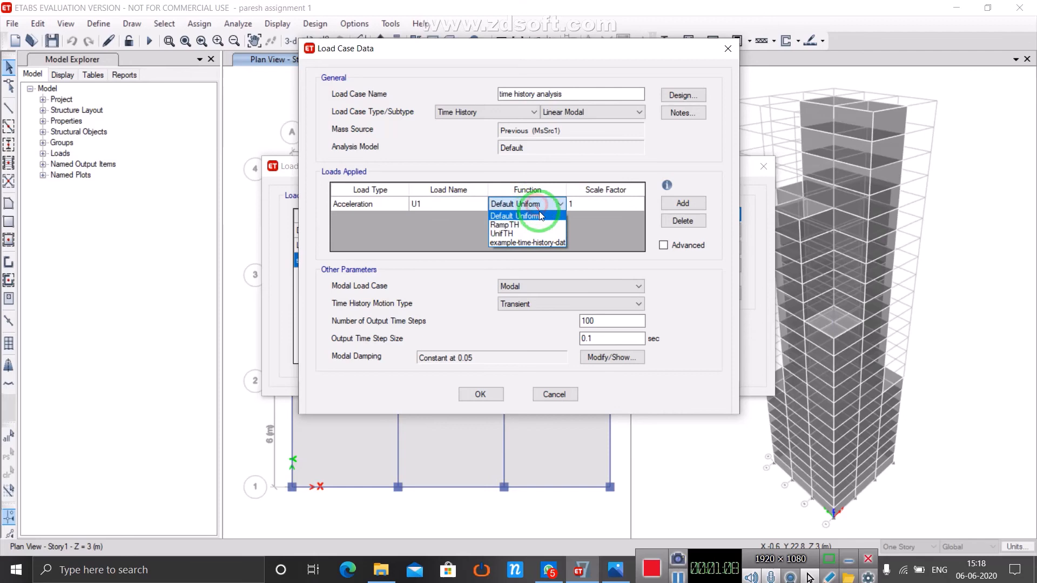
pyautogui.click(555, 241)
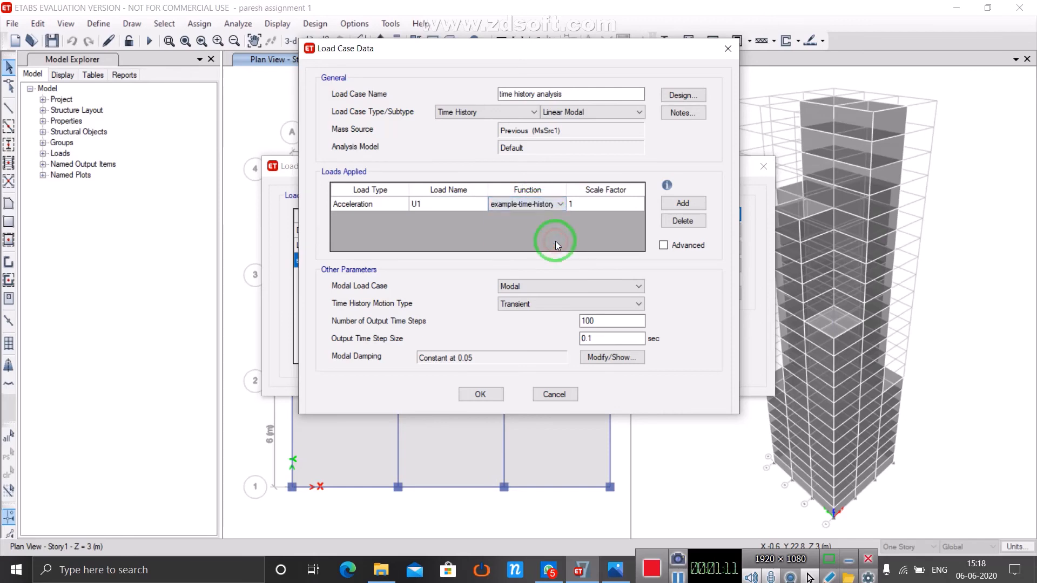
# Step: Set the U1 acceleration load's scale factor to 1633.5, following the calculation images in Photos, and accept the load cases
pyautogui.click(595, 204)
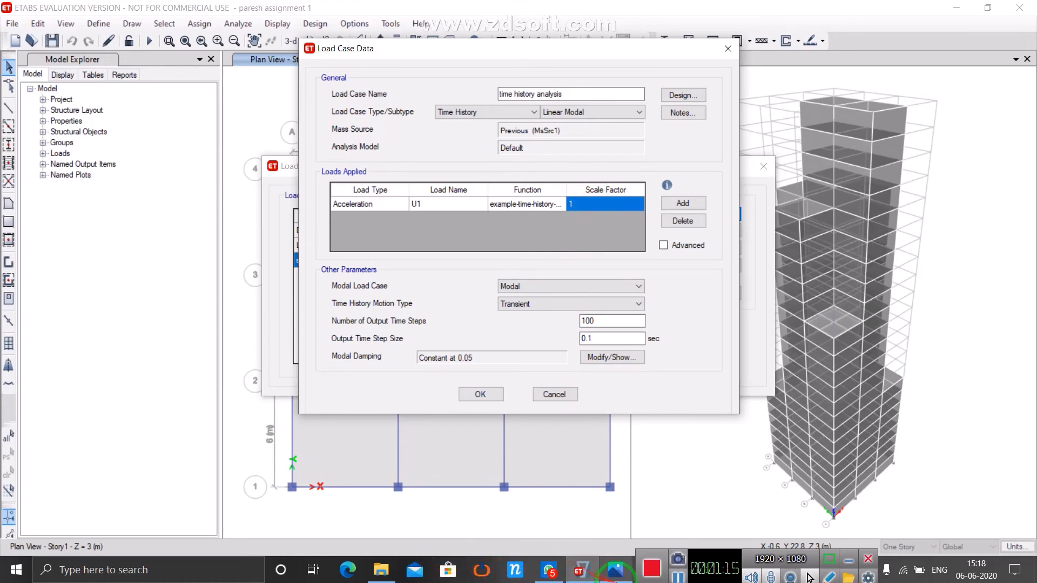
pyautogui.click(616, 568)
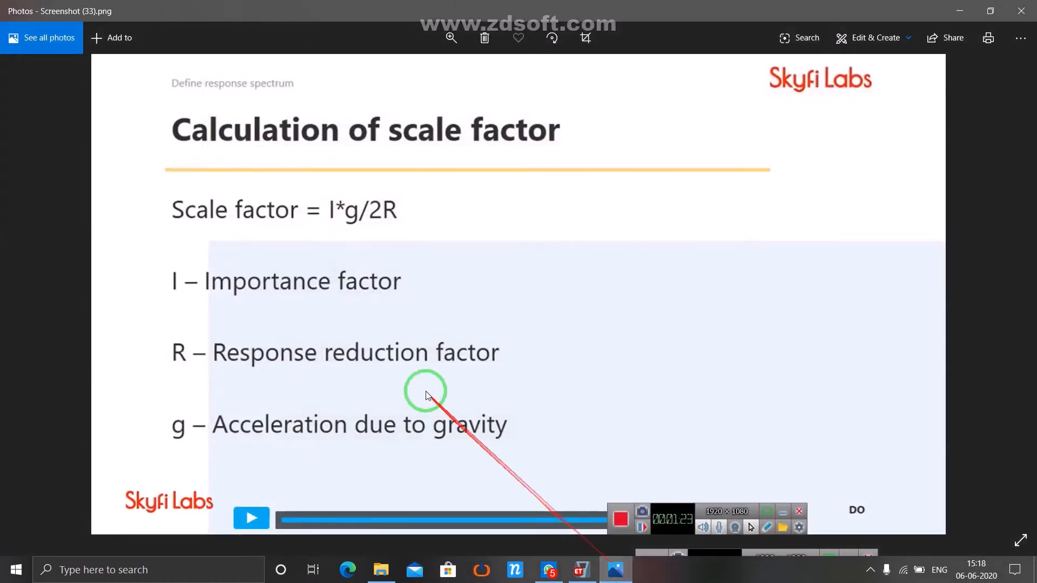
pyautogui.press('Right')
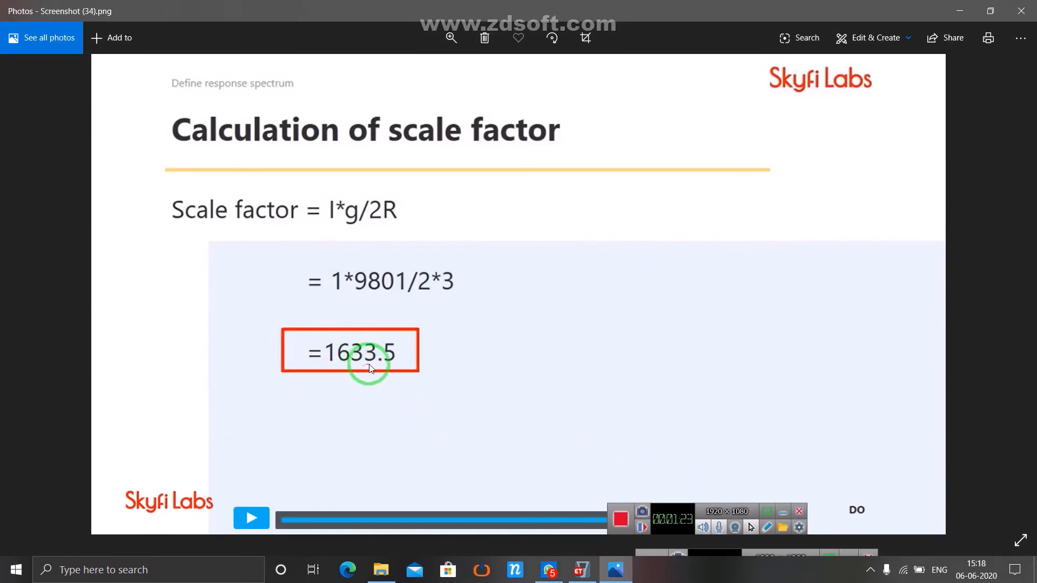
pyautogui.click(592, 571)
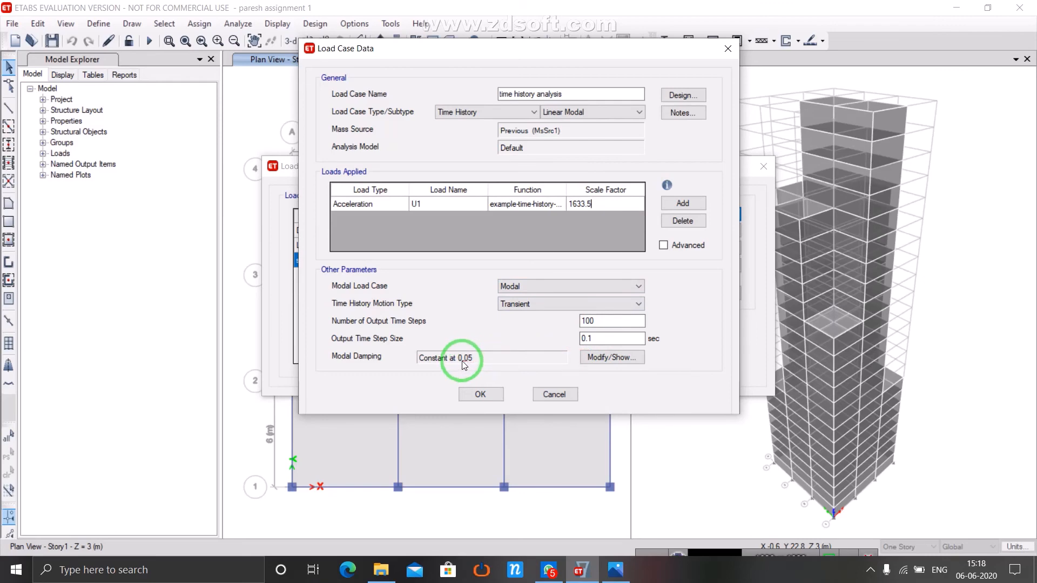
pyautogui.click(482, 395)
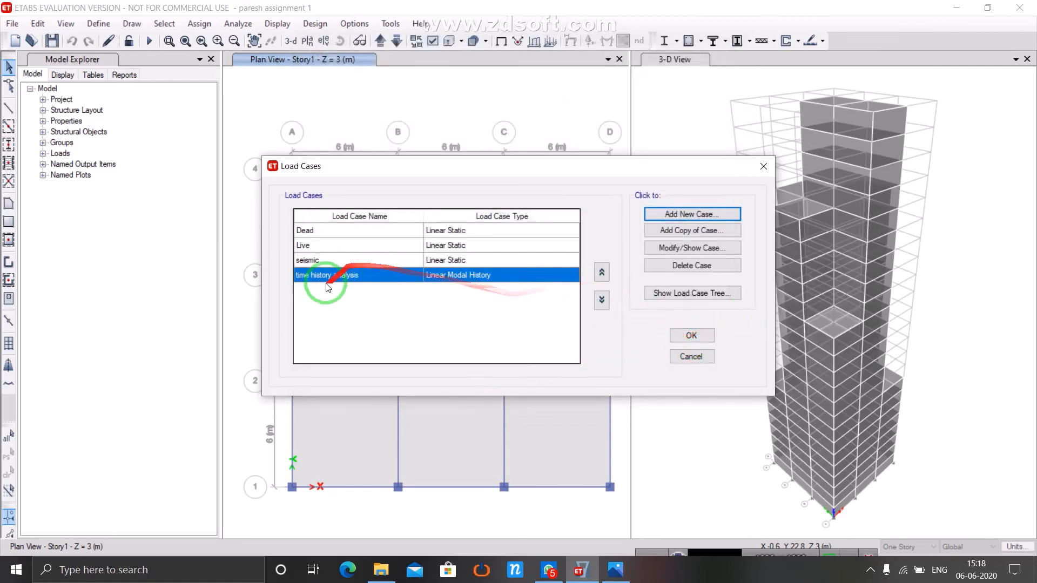
pyautogui.click(699, 336)
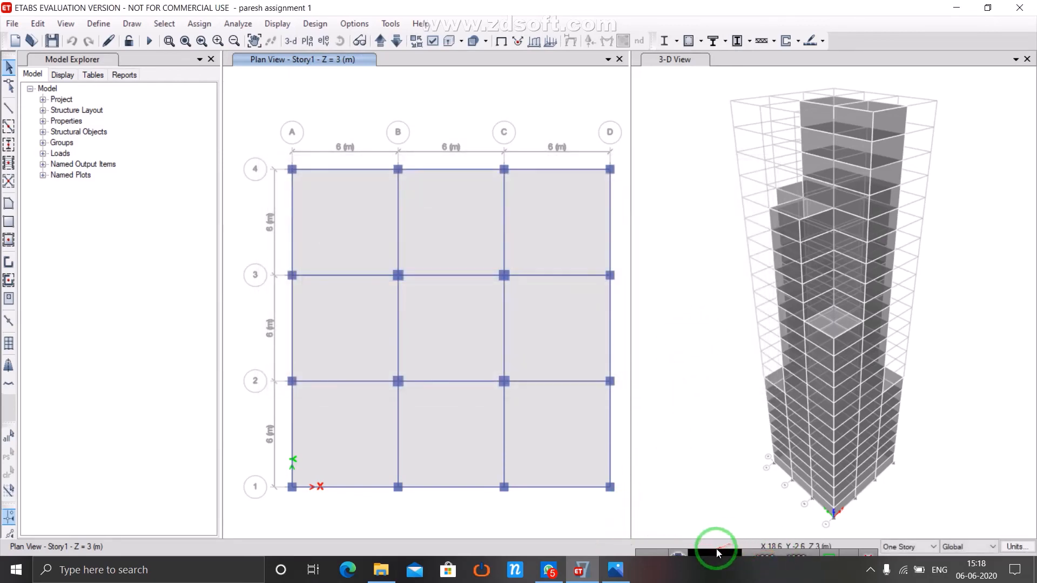
# Step: Set the Modal case to run together with the seismic and time history analysis cases, and run the analysis
pyautogui.moveTo(694, 560)
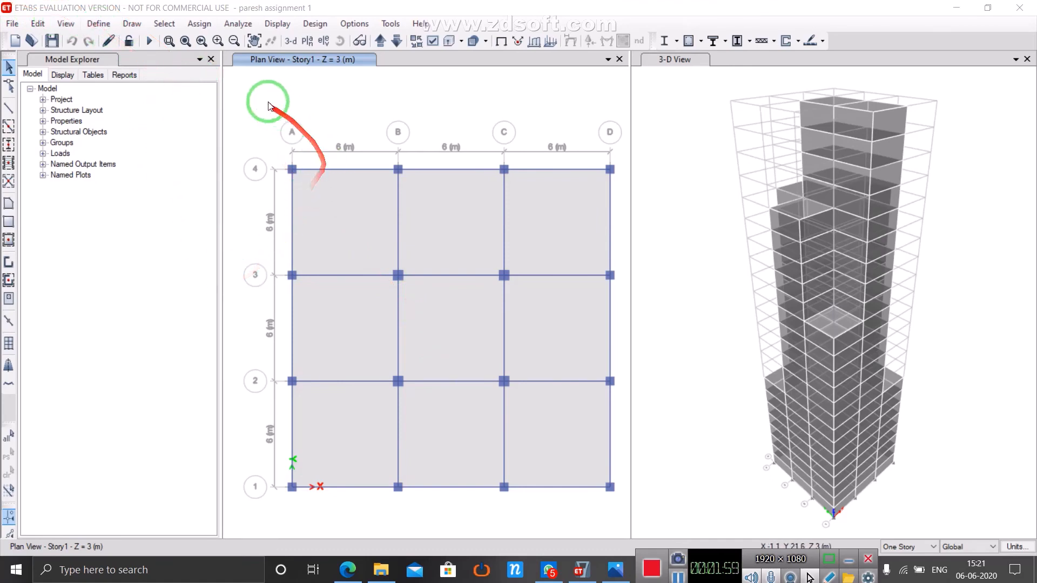
pyautogui.click(238, 24)
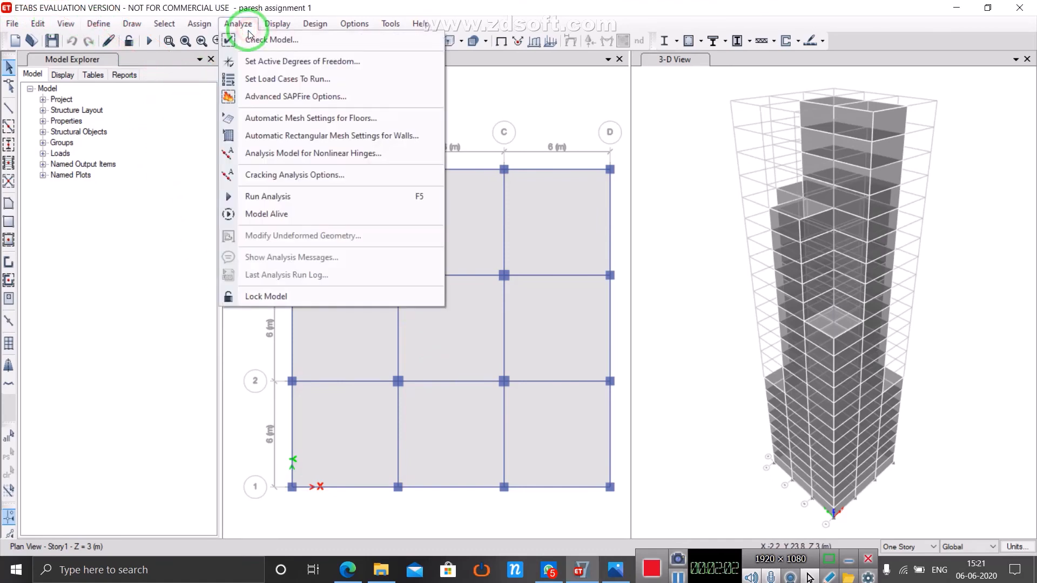
pyautogui.click(276, 79)
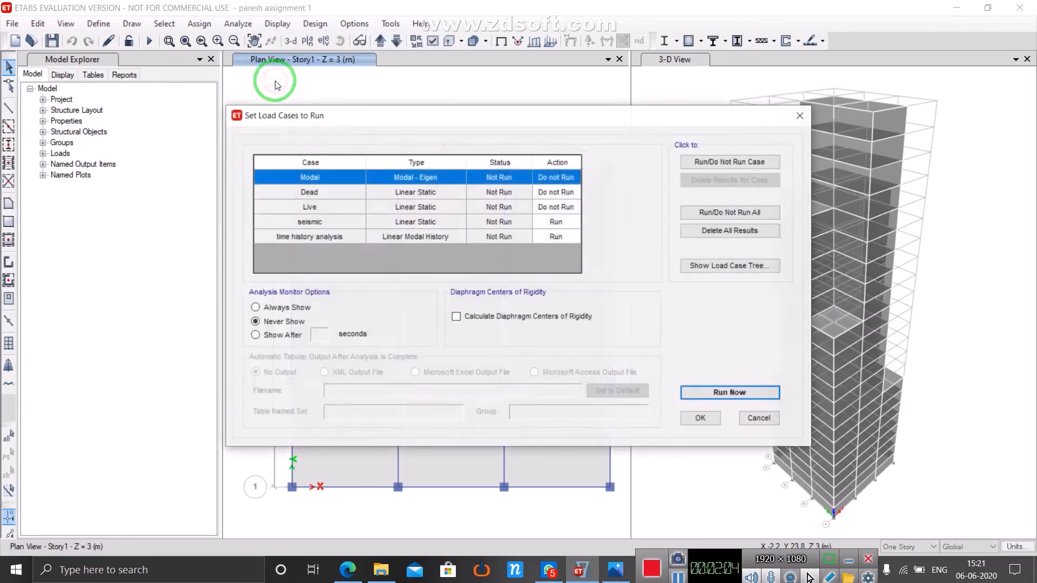
pyautogui.click(682, 162)
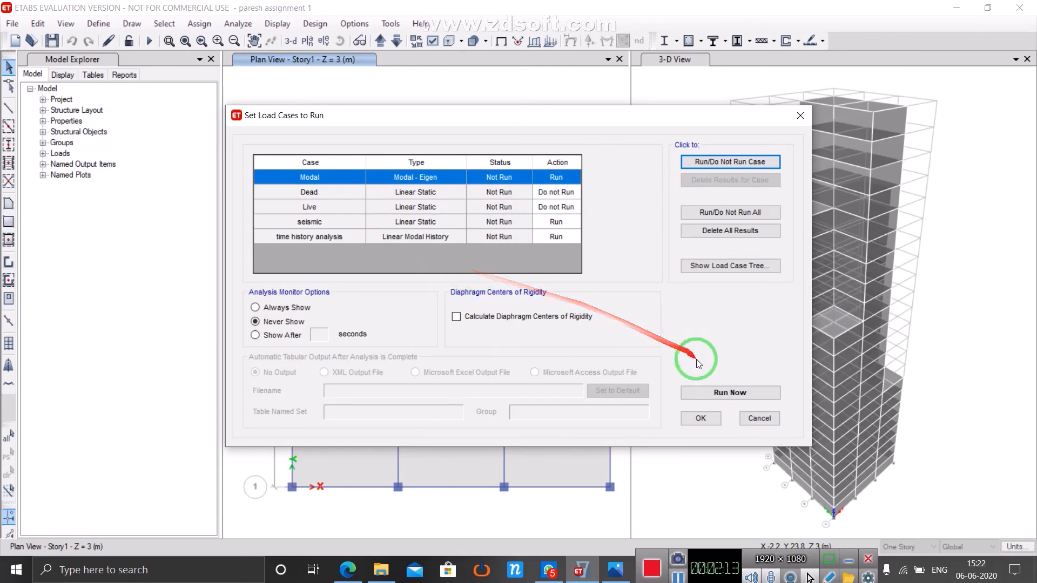
pyautogui.click(716, 392)
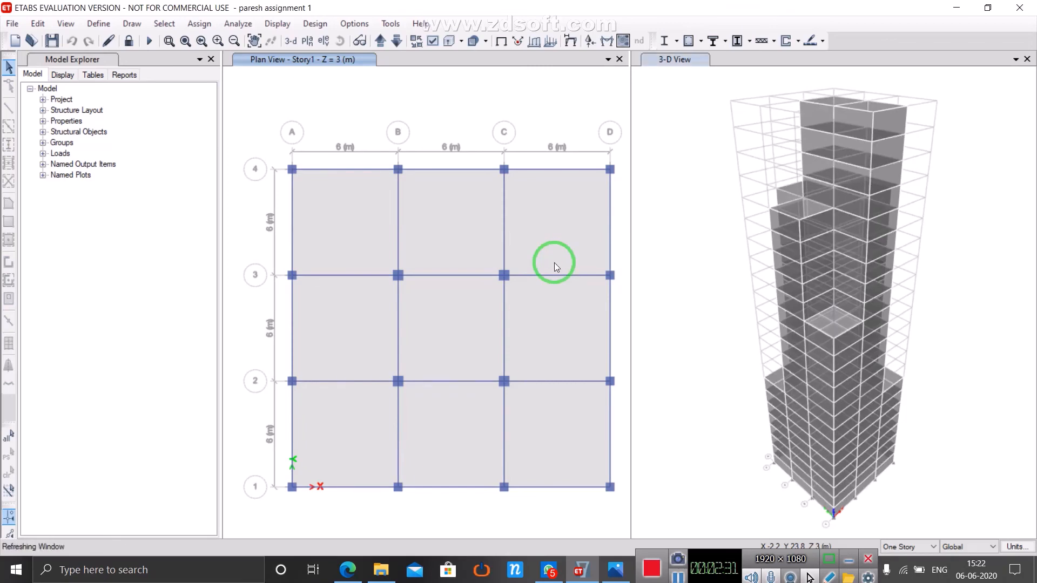
# Step: Examine the seismic displacements in the 3-D view and open the point displacement details of a joint on Story21
pyautogui.click(11, 23)
pyautogui.click(53, 97)
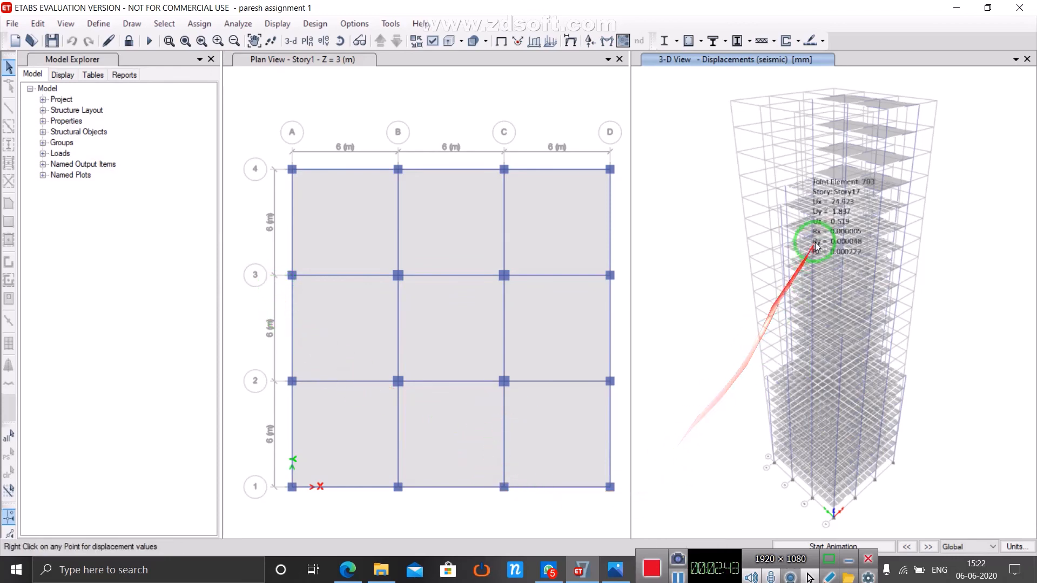
pyautogui.rightClick(849, 214)
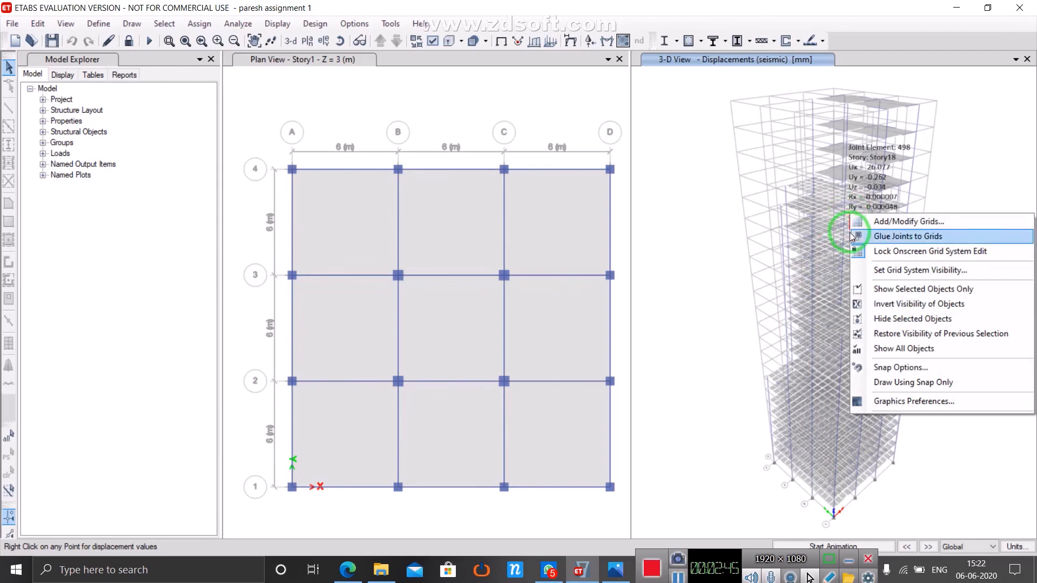
pyautogui.click(848, 232)
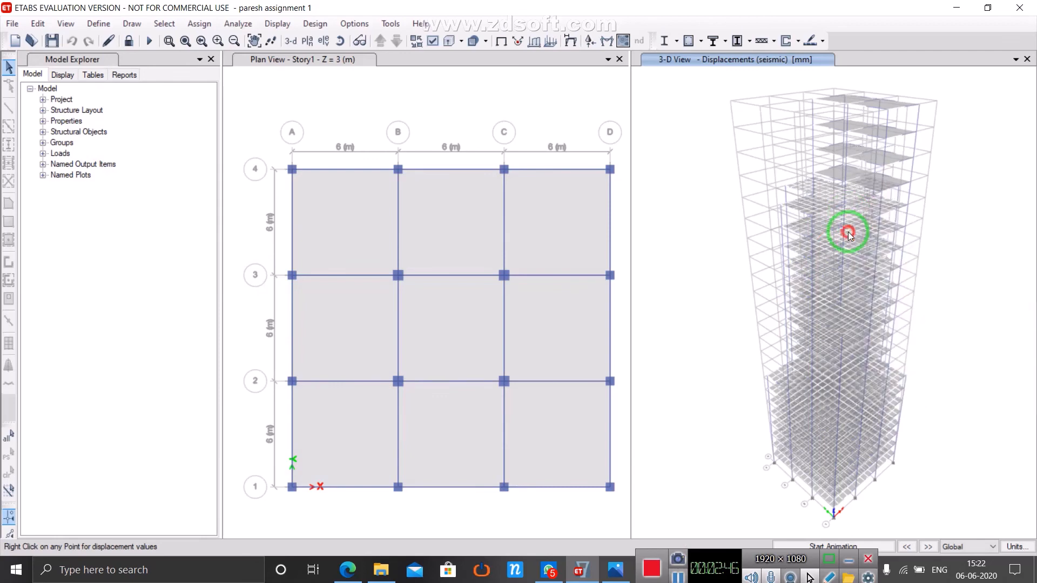
pyautogui.rightClick(858, 148)
pyautogui.rightClick(846, 141)
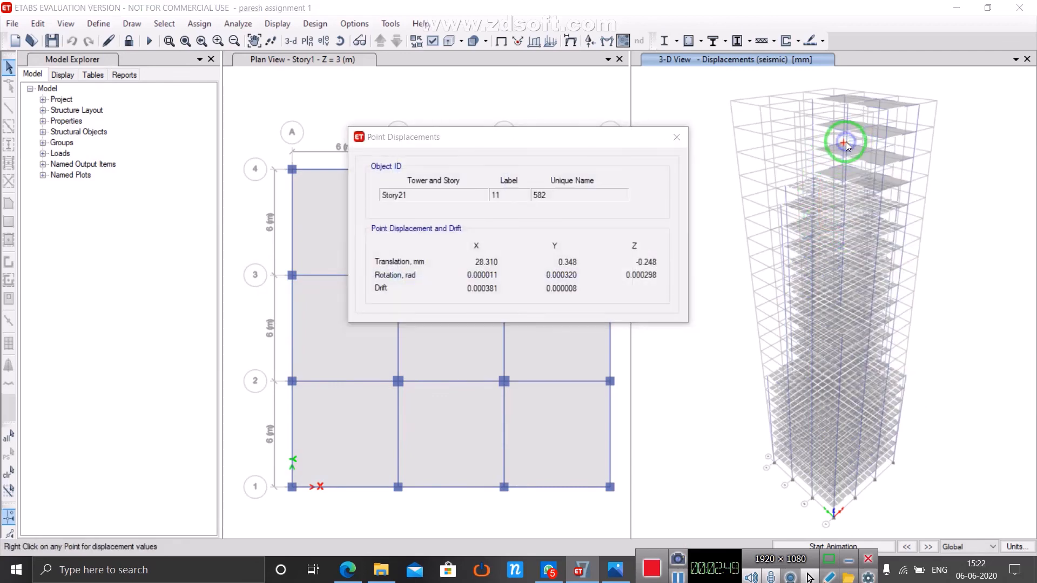
pyautogui.click(673, 142)
pyautogui.click(296, 25)
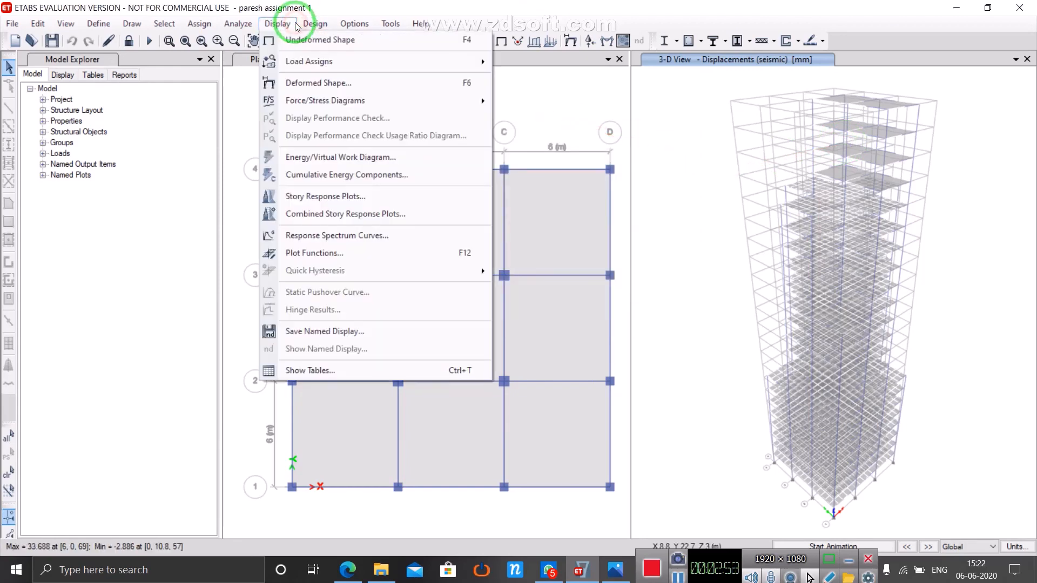
pyautogui.click(314, 25)
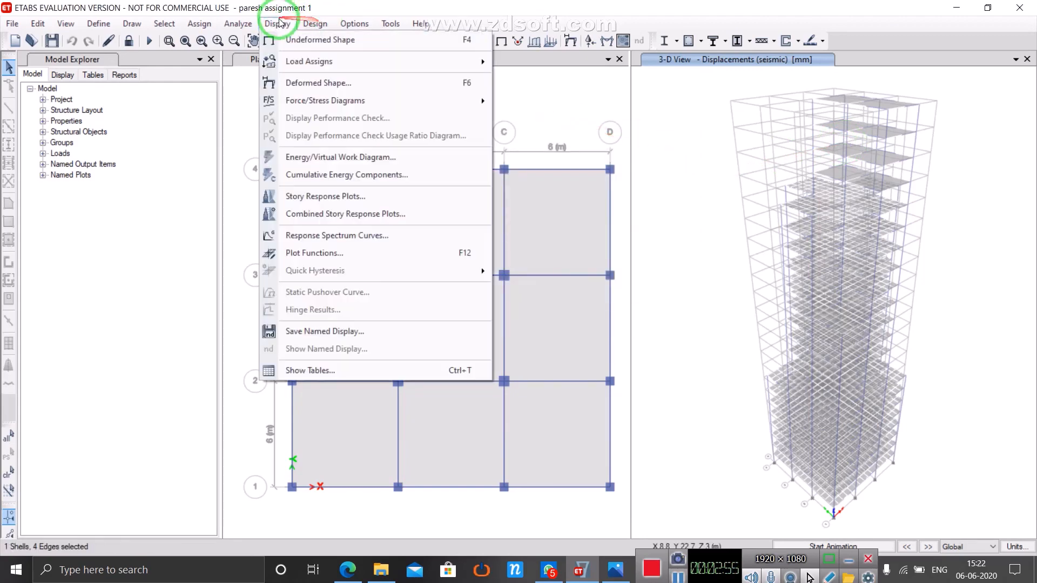
pyautogui.click(326, 24)
pyautogui.click(330, 25)
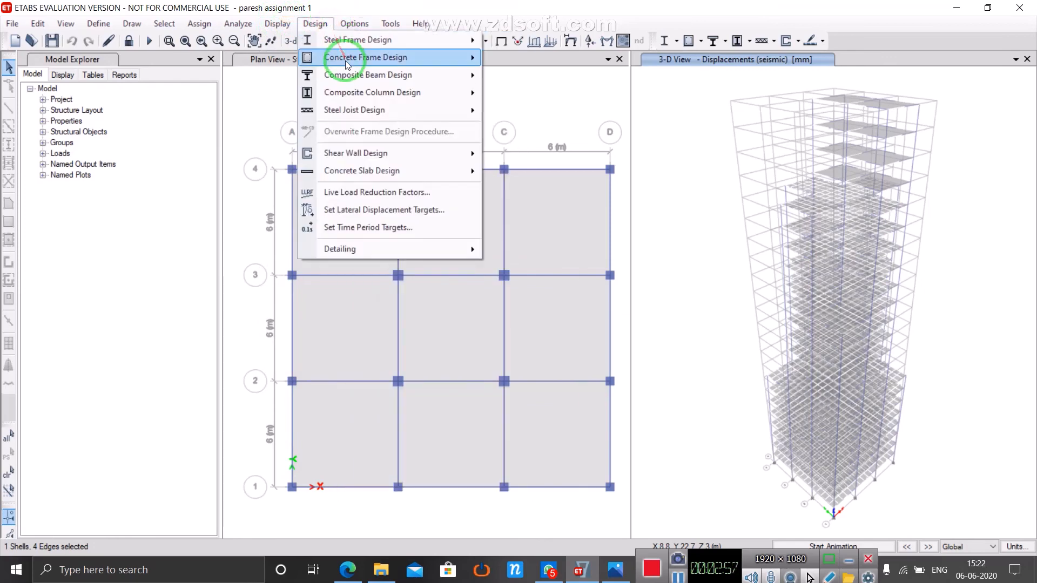
pyautogui.moveTo(345, 61)
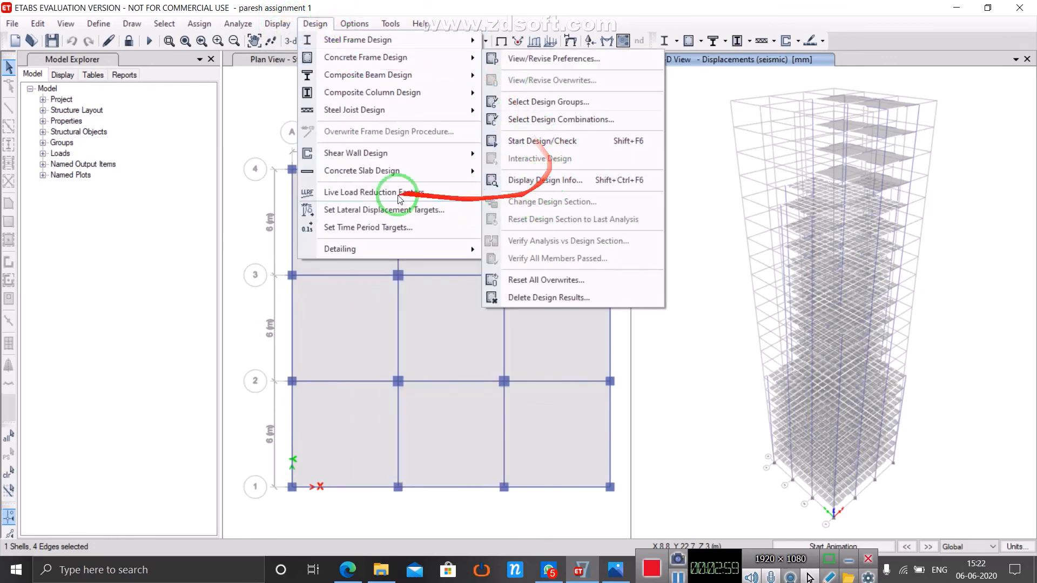
pyautogui.click(209, 158)
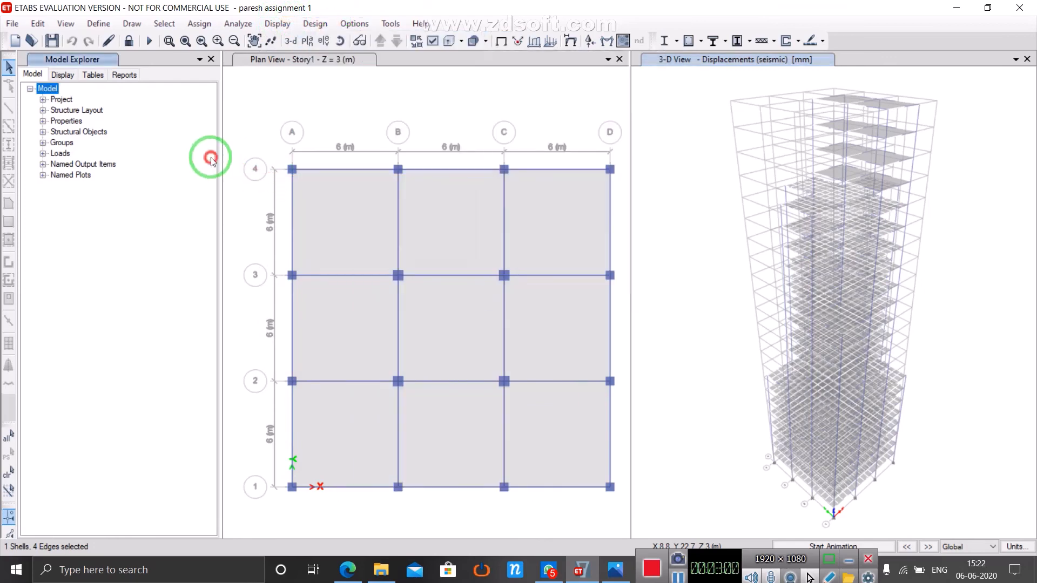
pyautogui.click(278, 25)
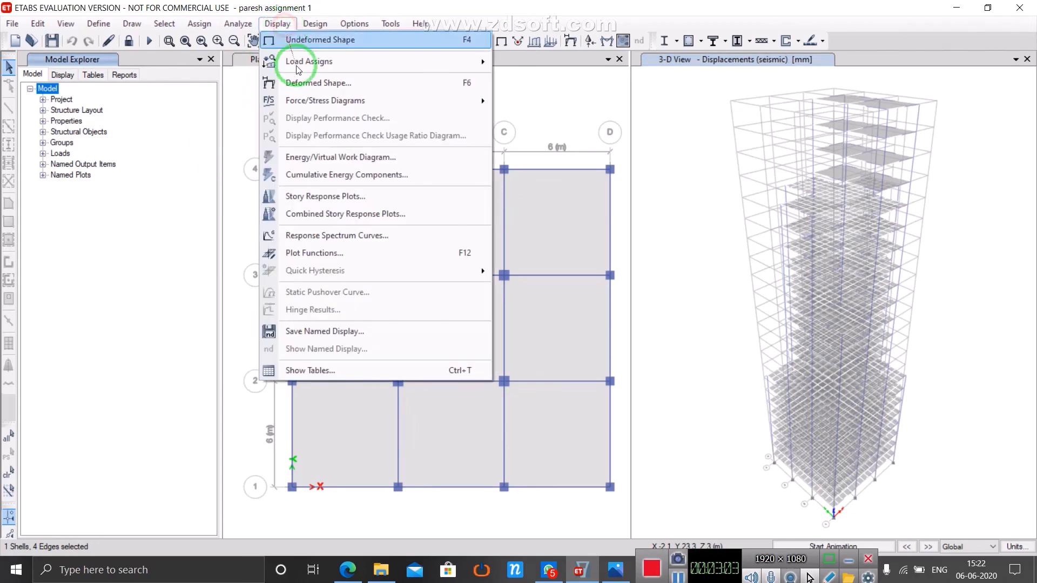
pyautogui.moveTo(391, 107)
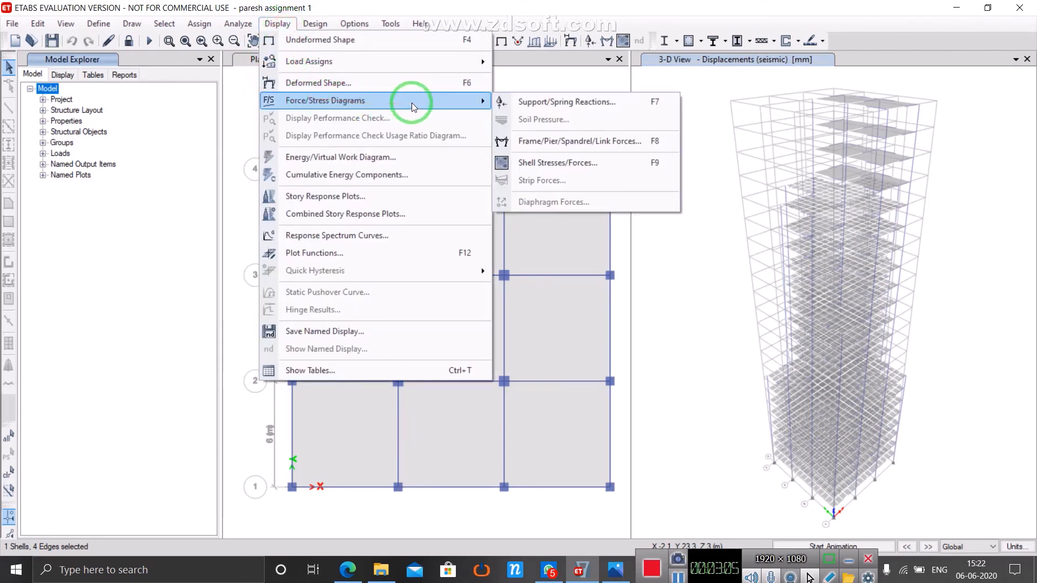
pyautogui.click(391, 102)
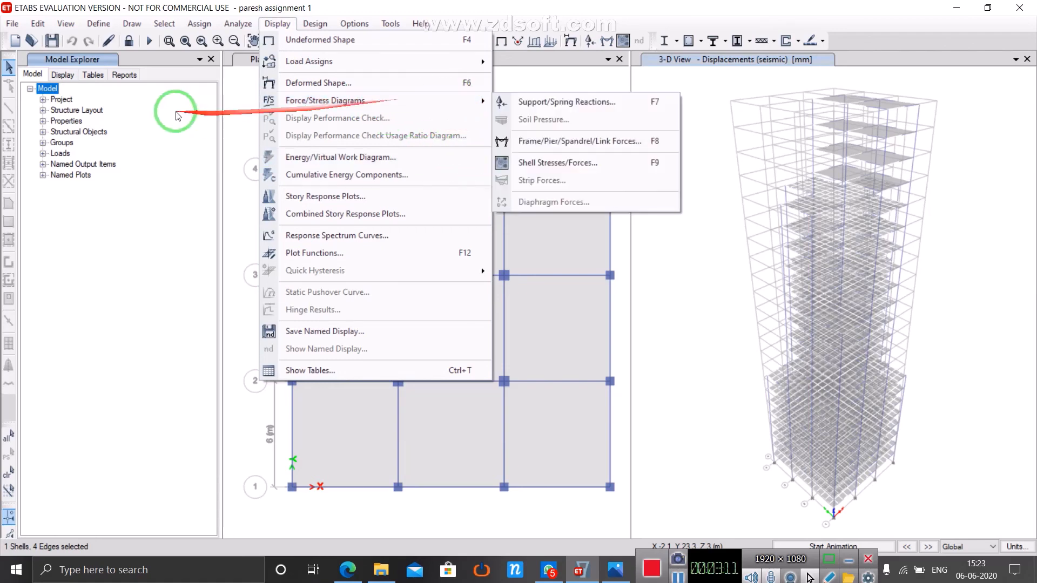
pyautogui.click(162, 204)
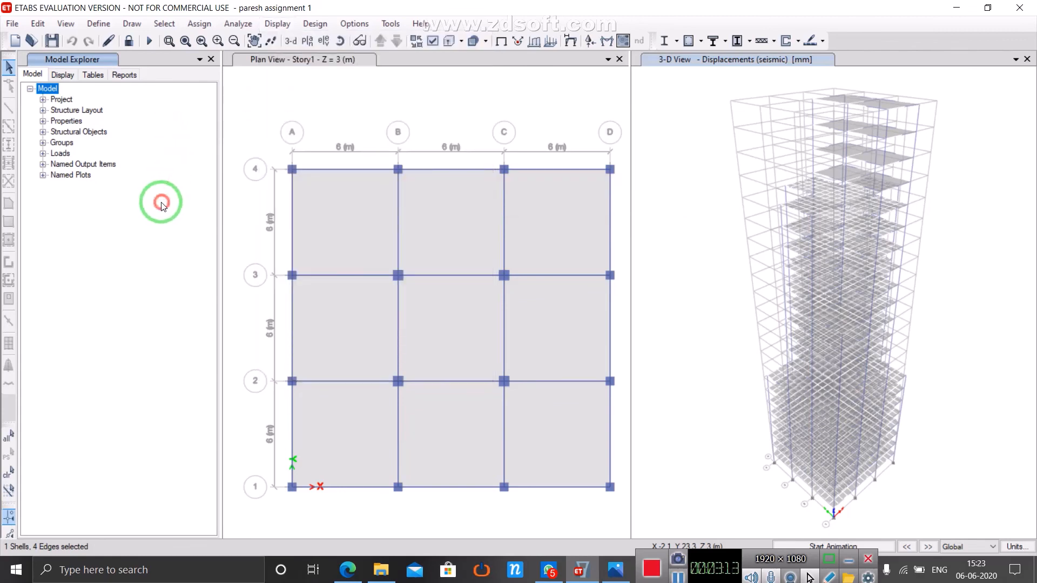
# Step: Generate the Summary Report and review its base reactions, story drifts, story forces and modal results tables
pyautogui.click(127, 81)
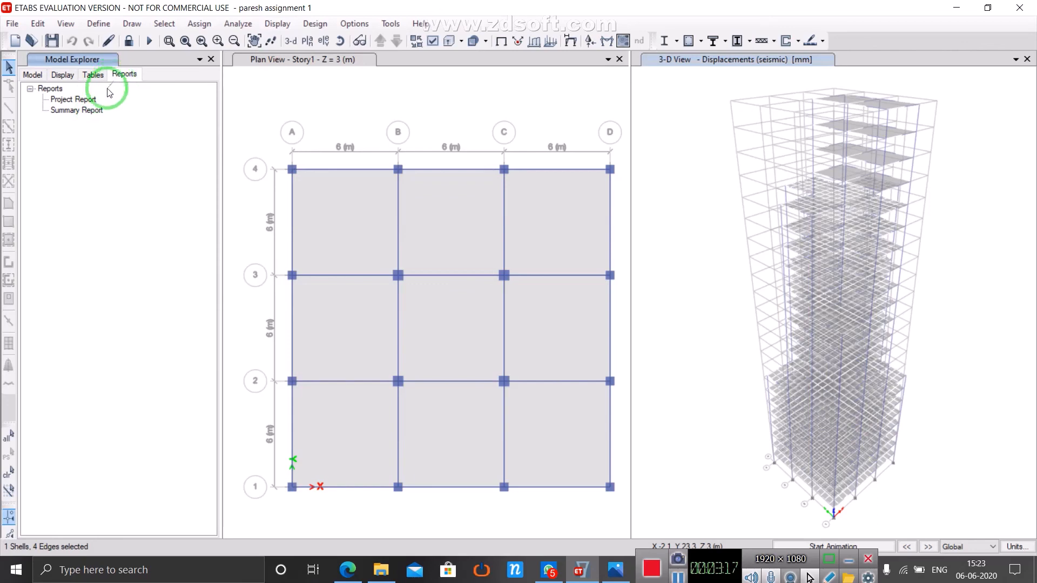
pyautogui.click(82, 109)
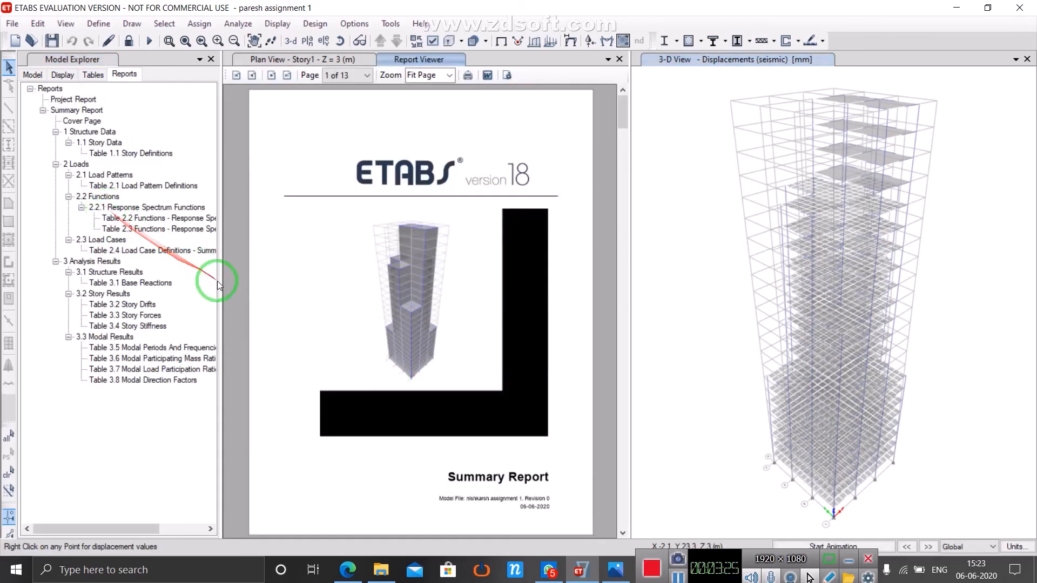
pyautogui.scroll(-15, 299, 323)
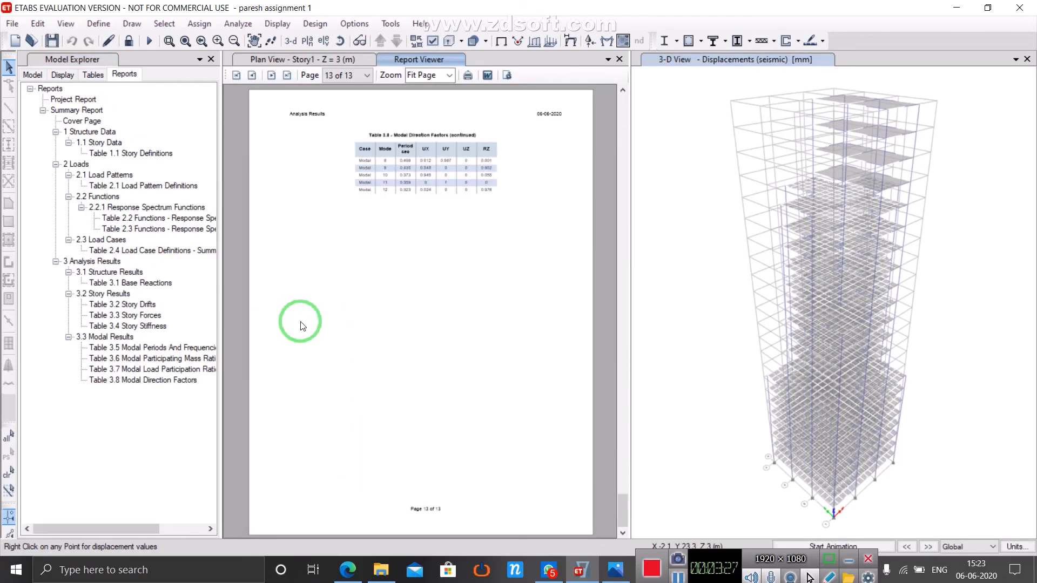
pyautogui.scroll(6, 302, 325)
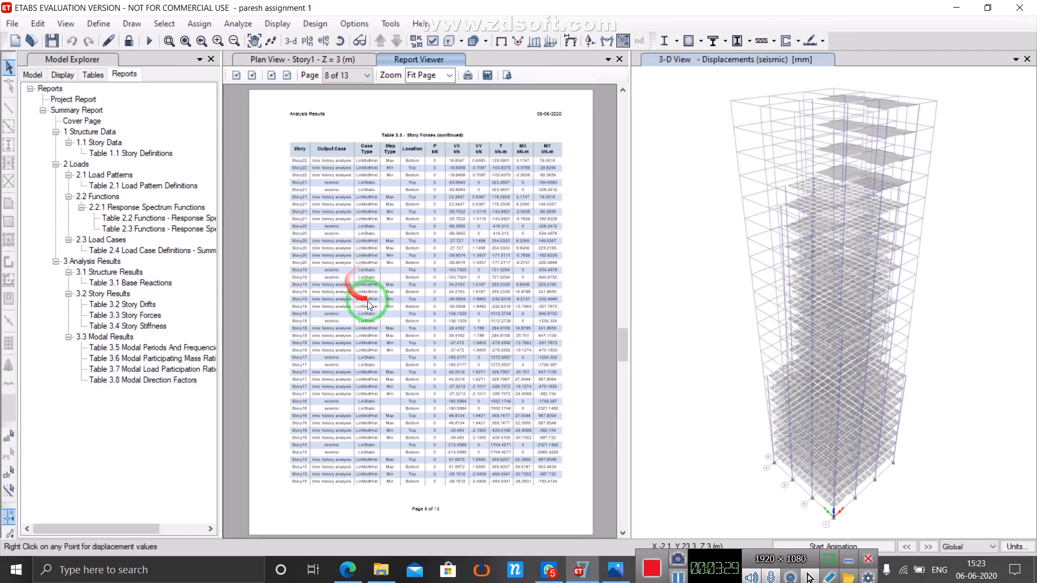
pyautogui.scroll(4, 392, 299)
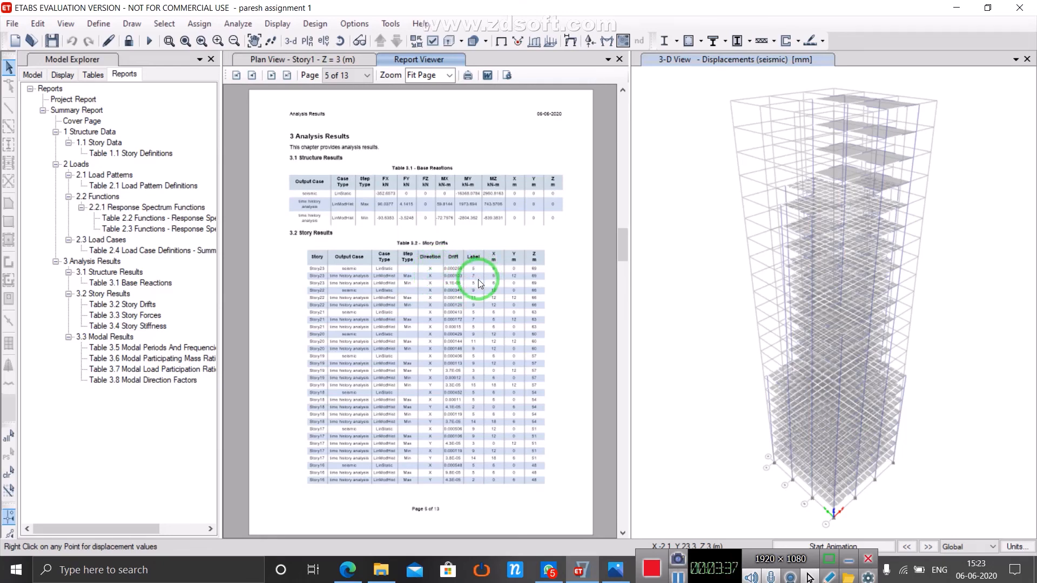
pyautogui.scroll(-5, 478, 283)
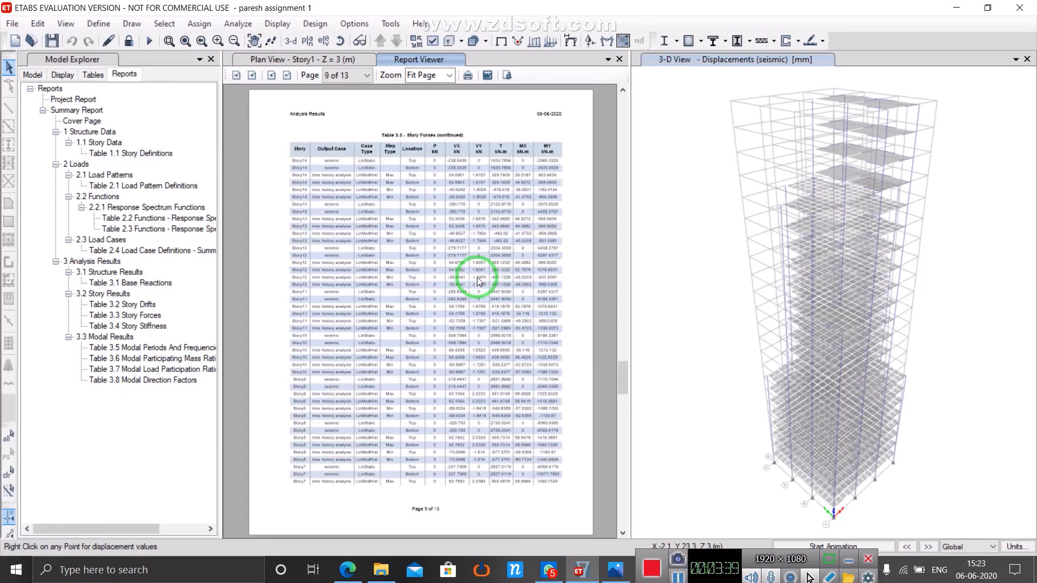
pyautogui.scroll(2, 477, 277)
pyautogui.click(620, 59)
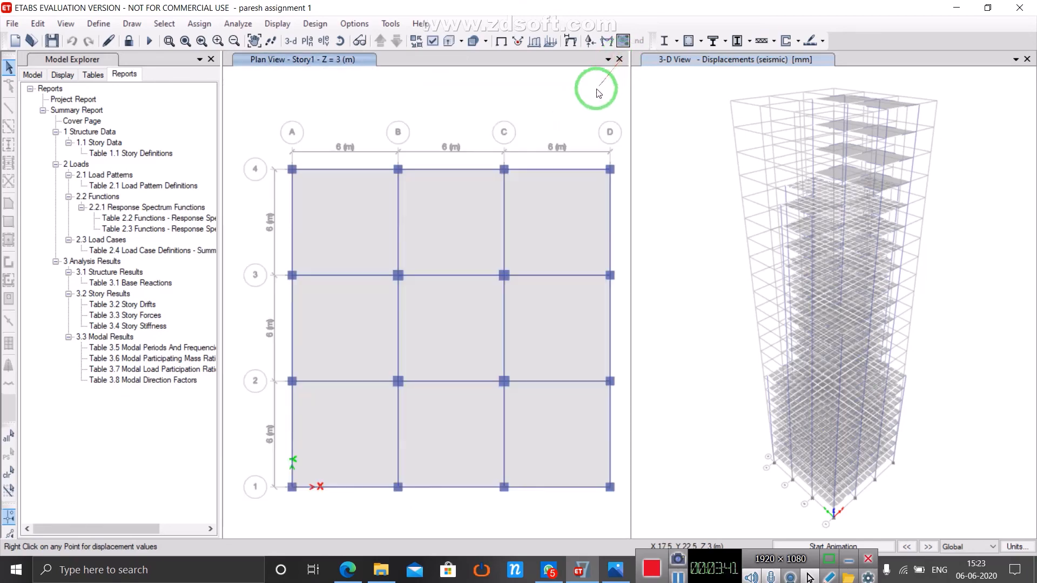
pyautogui.scroll(3, 363, 162)
pyautogui.scroll(-3, 363, 162)
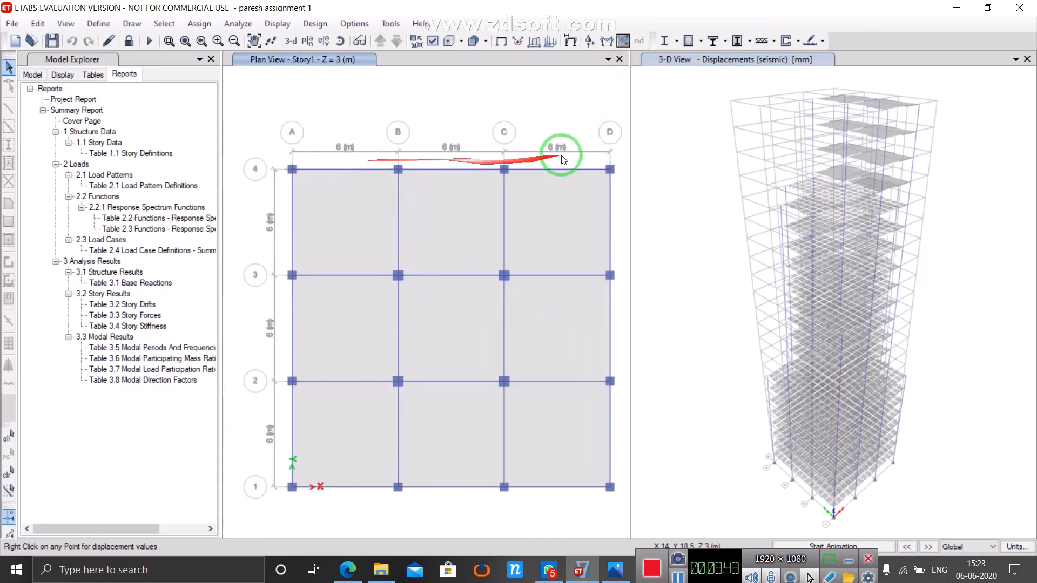